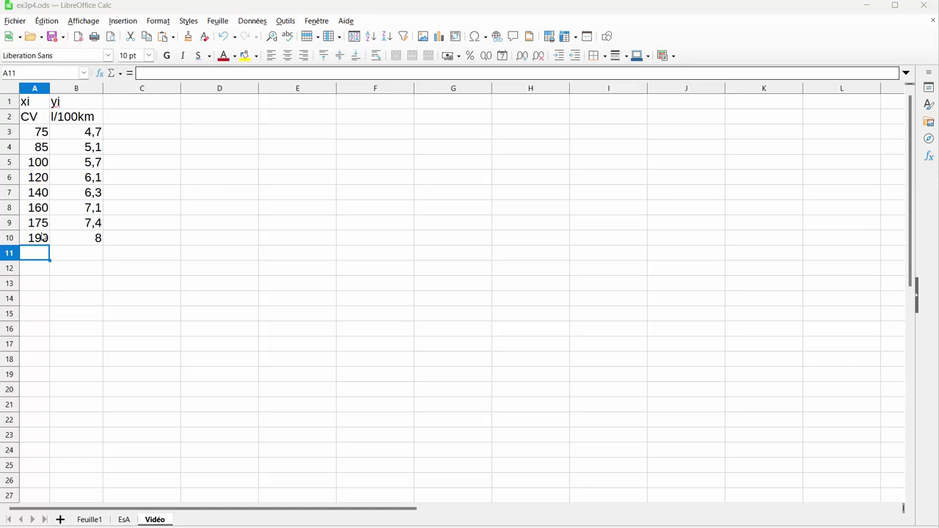
# - Insert a default column chart of the data table, shrink it and place it below the data from about row 16
pyautogui.click(439, 38)
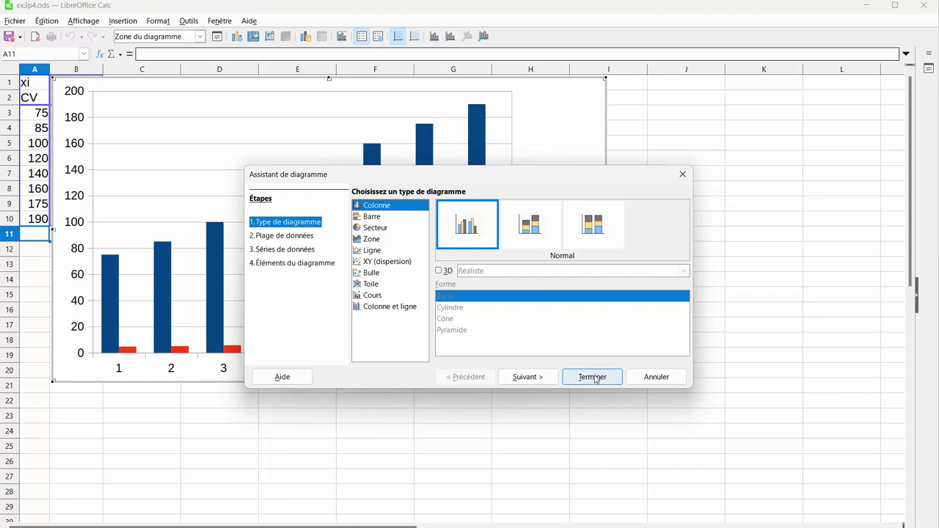
pyautogui.click(593, 377)
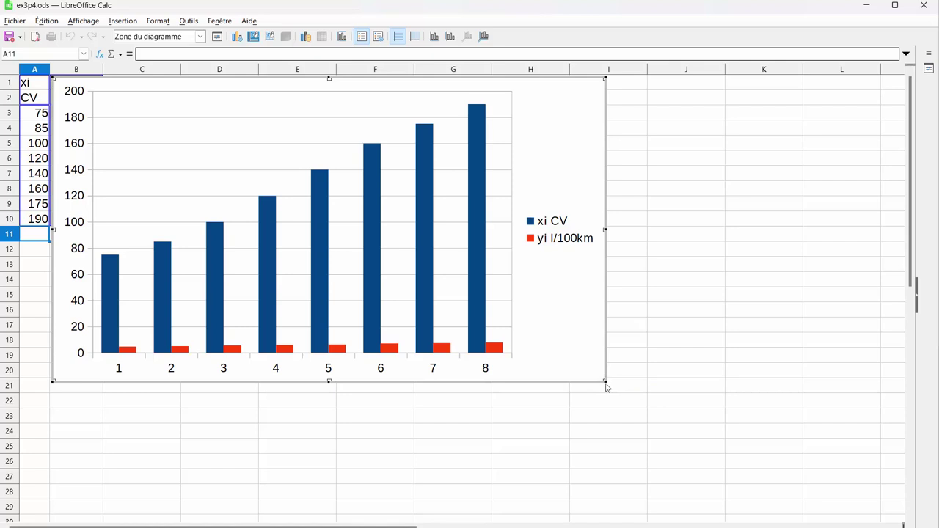
pyautogui.moveTo(604, 381); pyautogui.dragTo(423, 280)
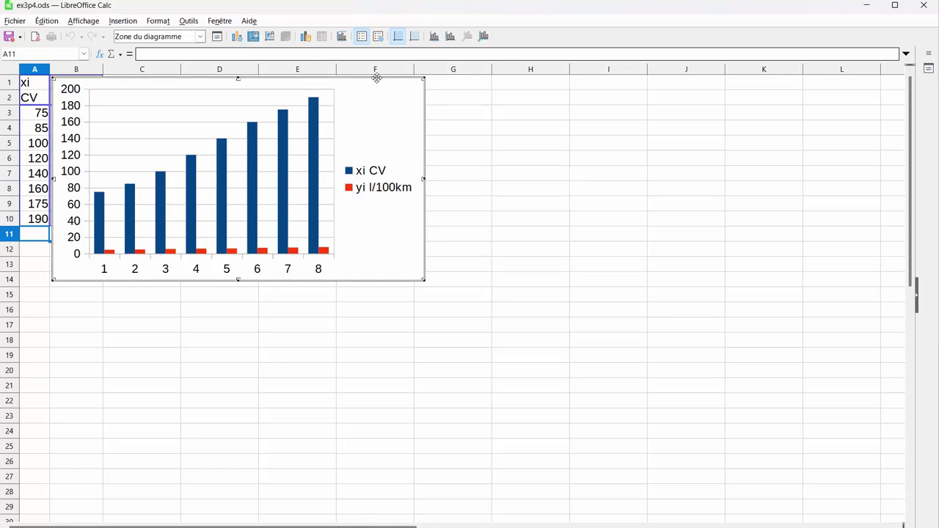
pyautogui.moveTo(377, 78); pyautogui.dragTo(355, 299)
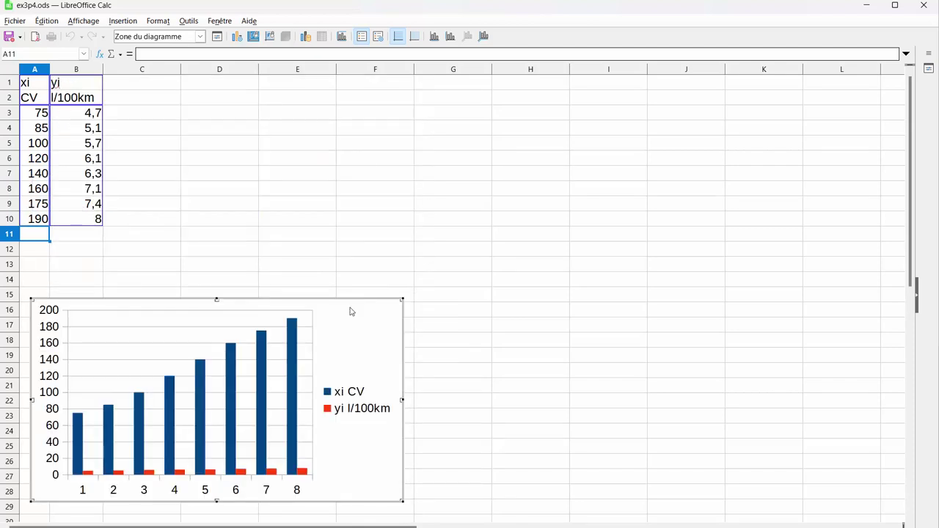
# - Change the chart type to XY (dispersion) with points only
pyautogui.rightClick(156, 344)
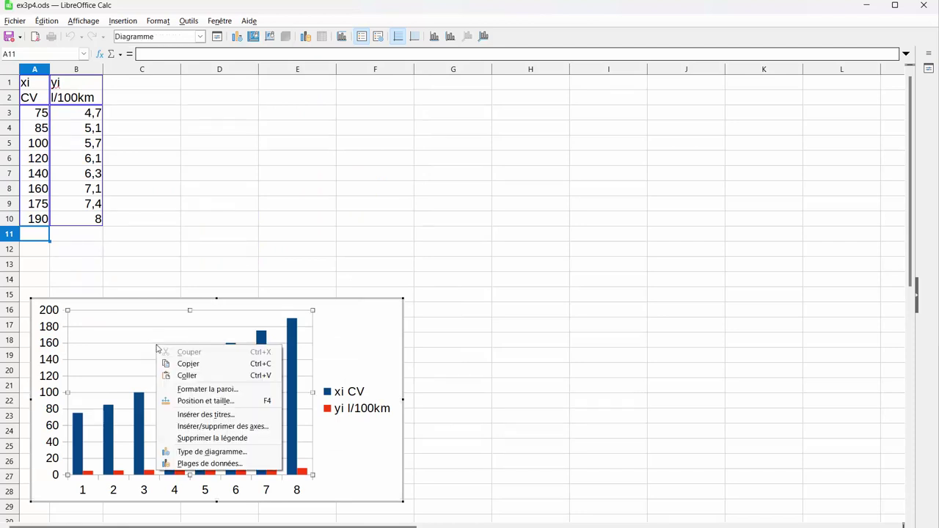
pyautogui.click(206, 452)
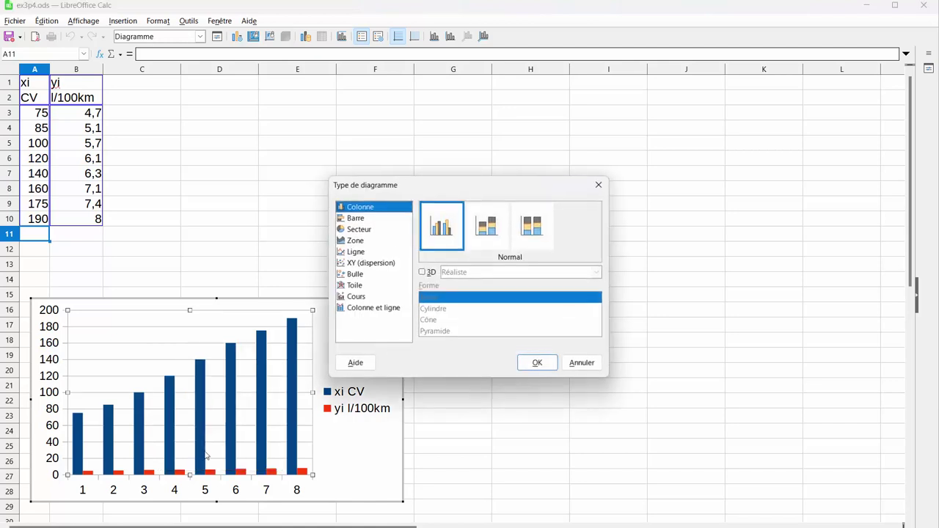
pyautogui.click(349, 265)
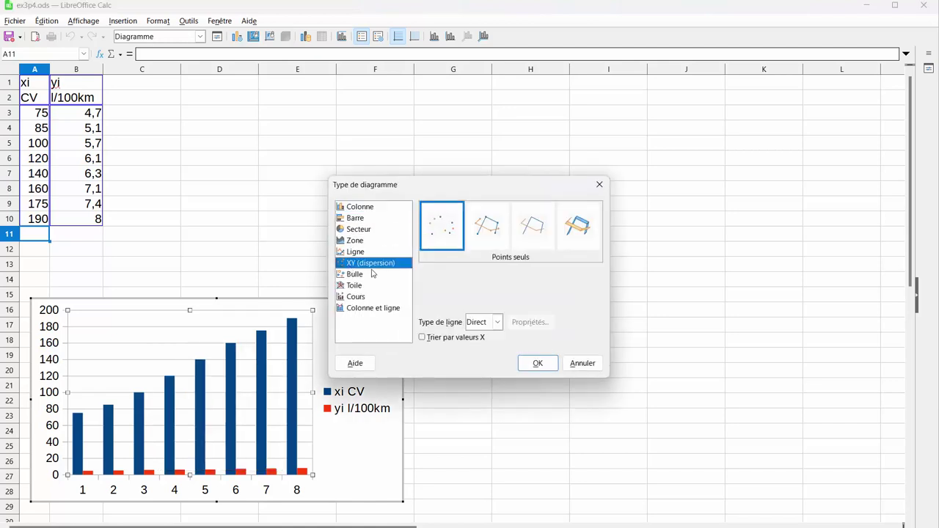
pyautogui.click(538, 363)
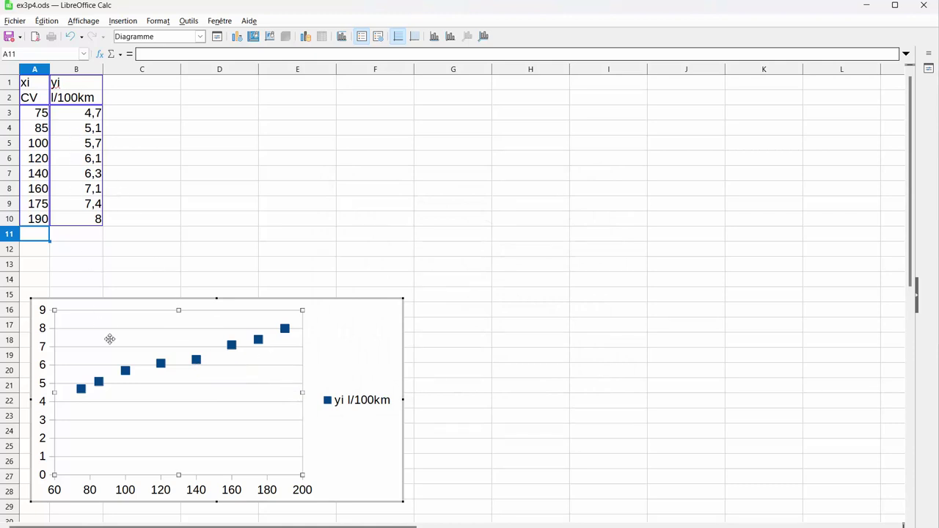
# - Delete the existing yi l/100km series from the chart's data ranges and add a new empty series
pyautogui.rightClick(211, 394)
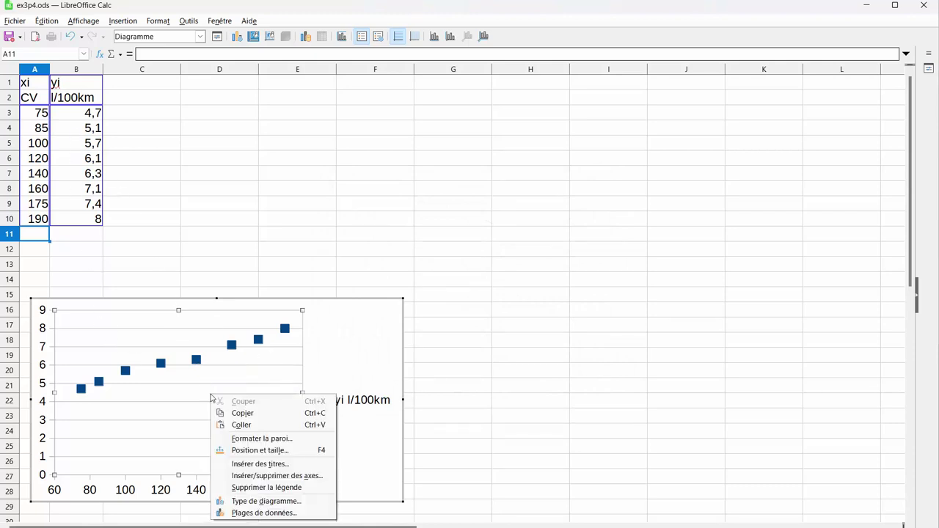
pyautogui.click(270, 513)
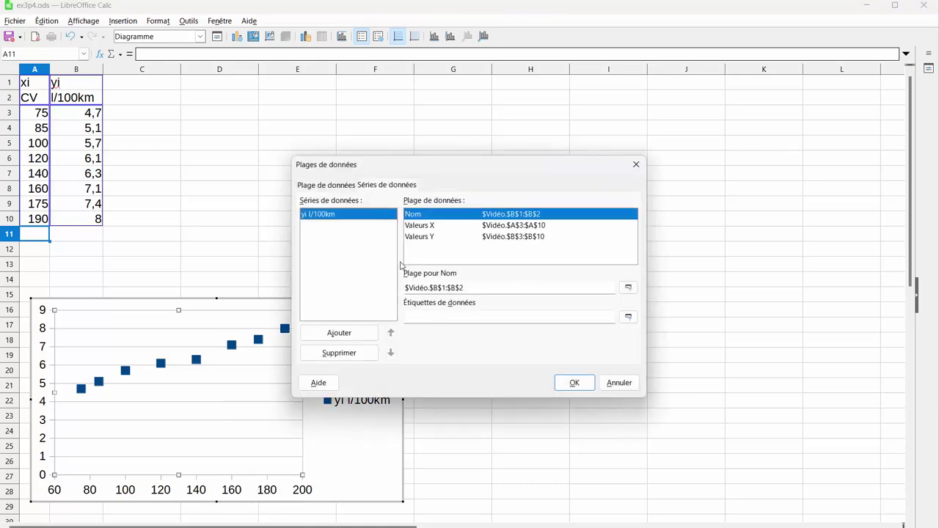
pyautogui.click(341, 354)
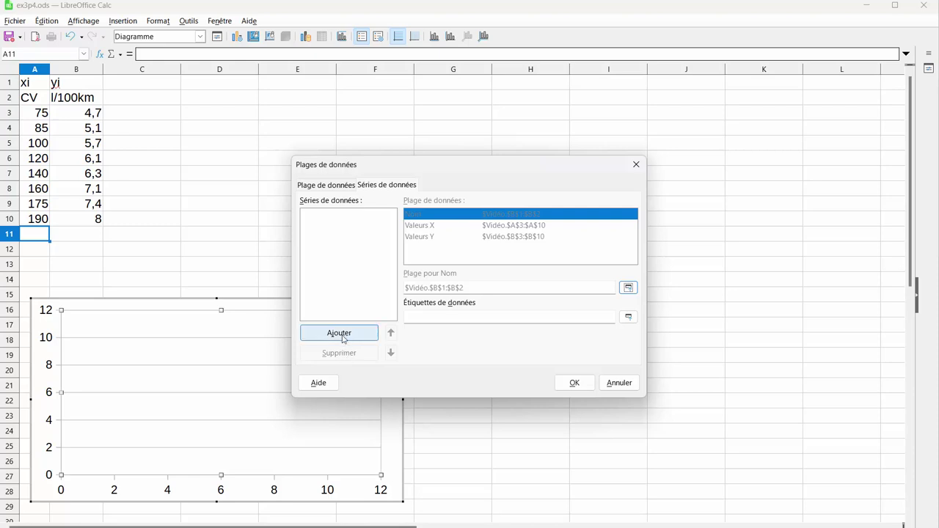
pyautogui.click(342, 336)
pyautogui.click(311, 220)
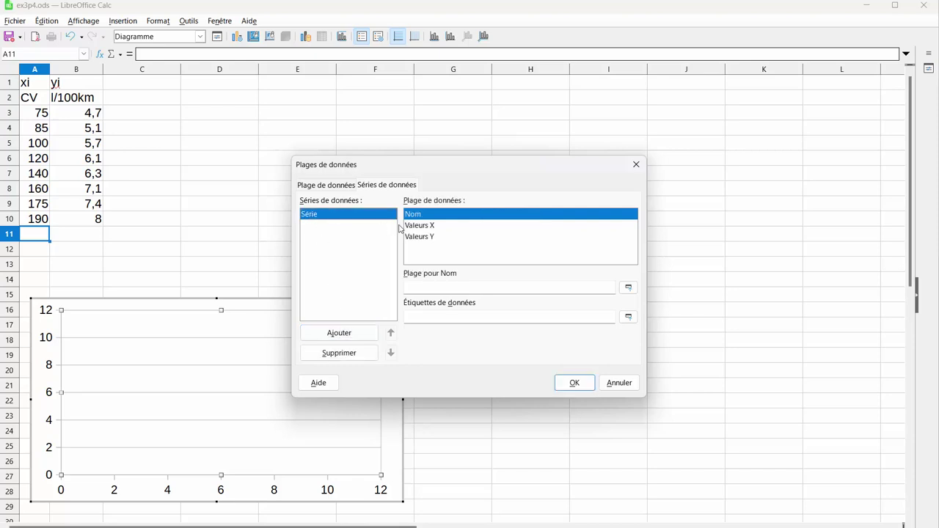
# - Set the new series' X values to A3:A10 and its Y values to B3:B10, and apply the data ranges
pyautogui.click(430, 229)
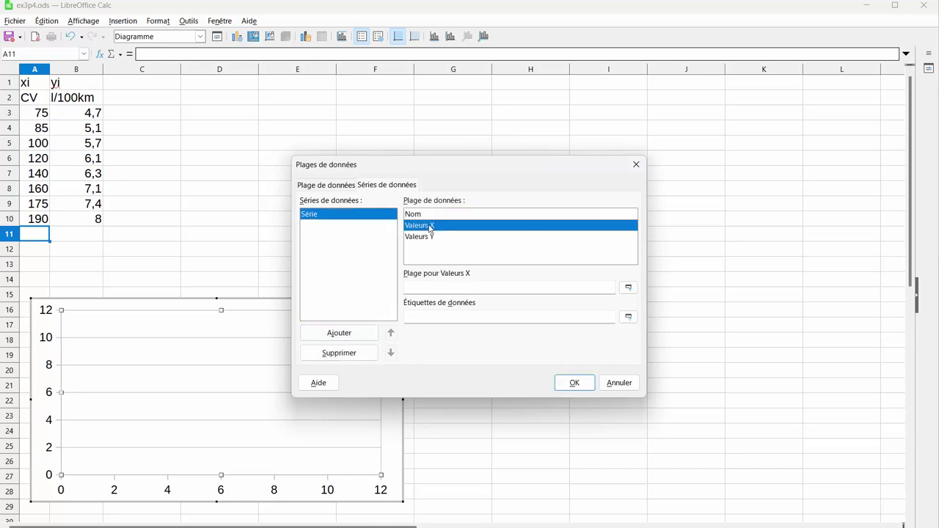
pyautogui.click(629, 288)
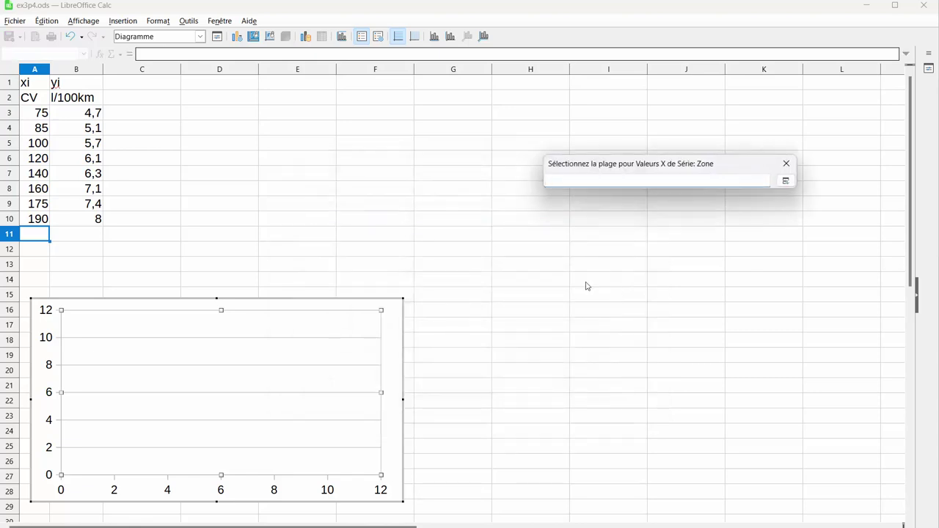
pyautogui.moveTo(38, 112); pyautogui.dragTo(35, 218)
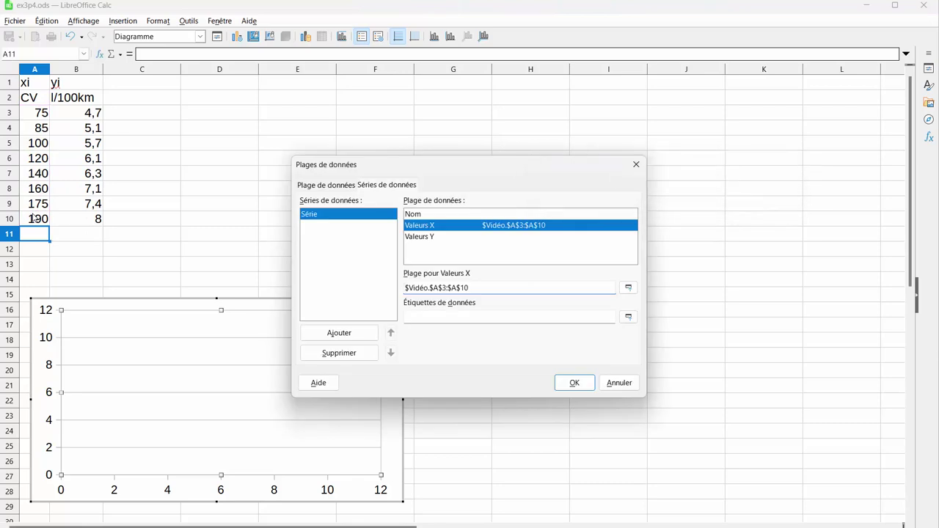
pyautogui.click(425, 237)
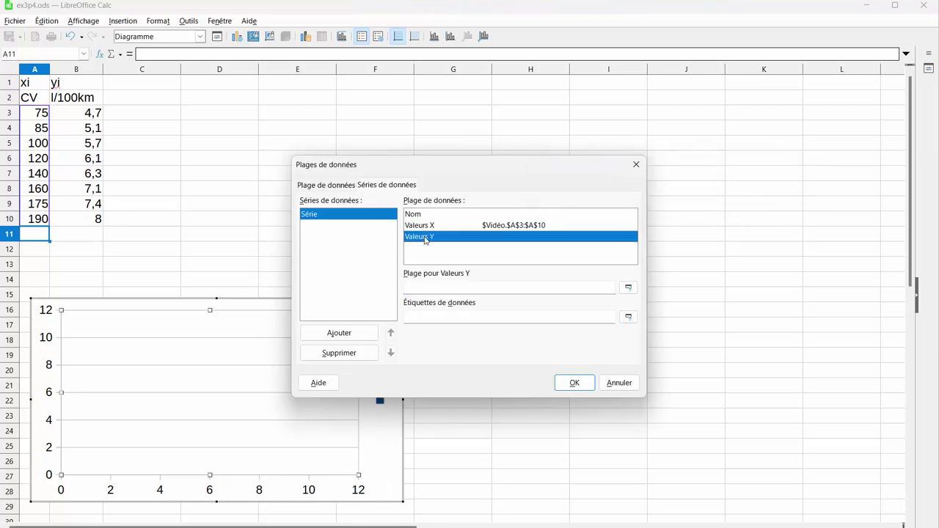
pyautogui.click(630, 289)
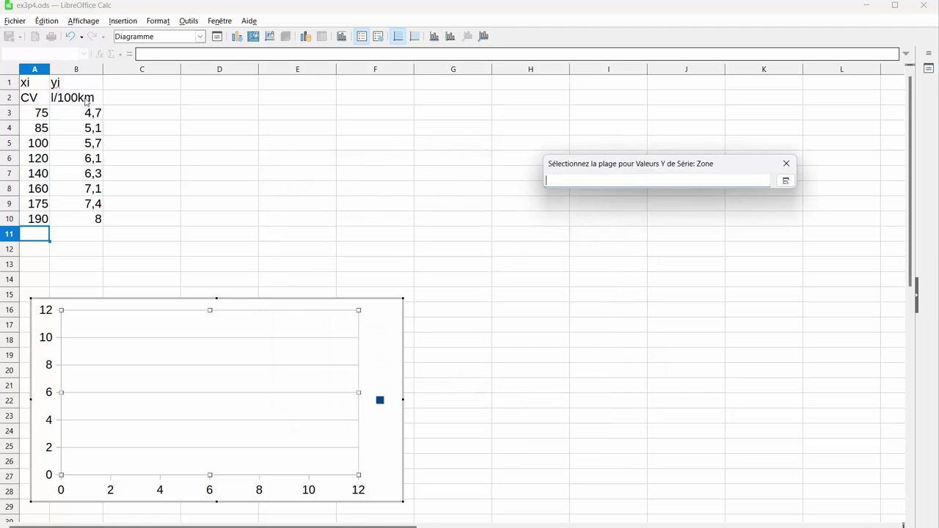
pyautogui.moveTo(85, 112); pyautogui.dragTo(91, 219)
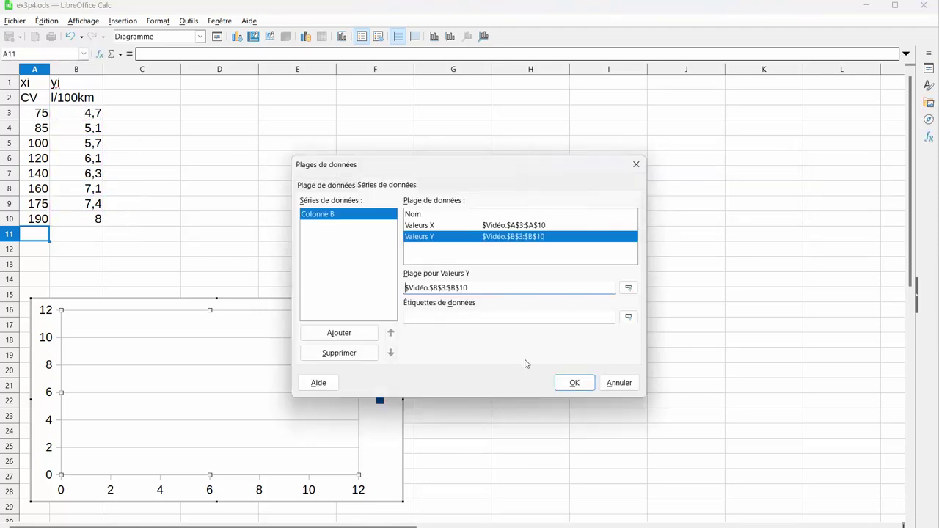
pyautogui.click(575, 383)
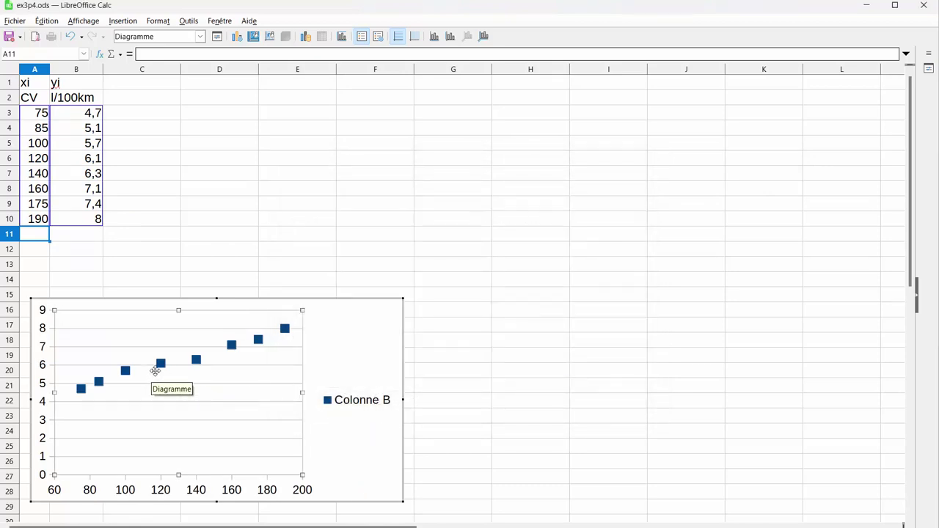
# - Delete the chart's legend
pyautogui.click(366, 398)
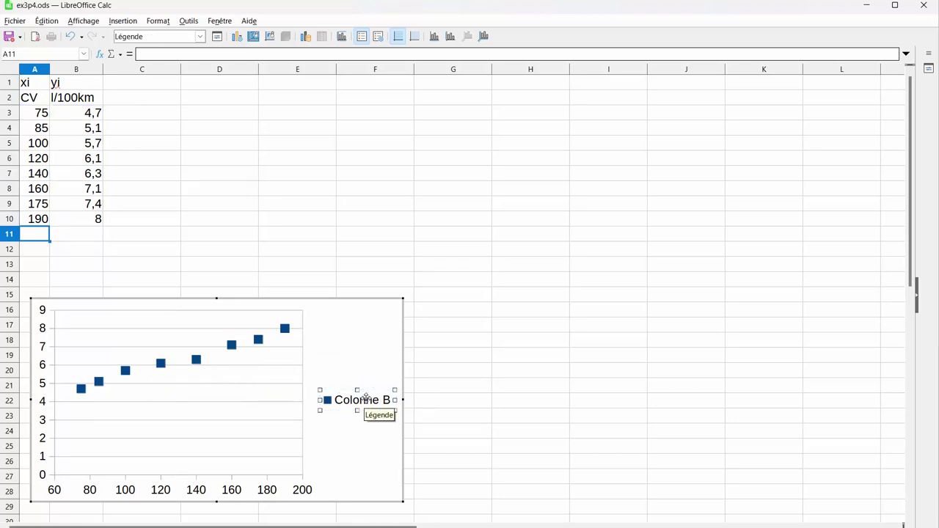
pyautogui.press('Delete')
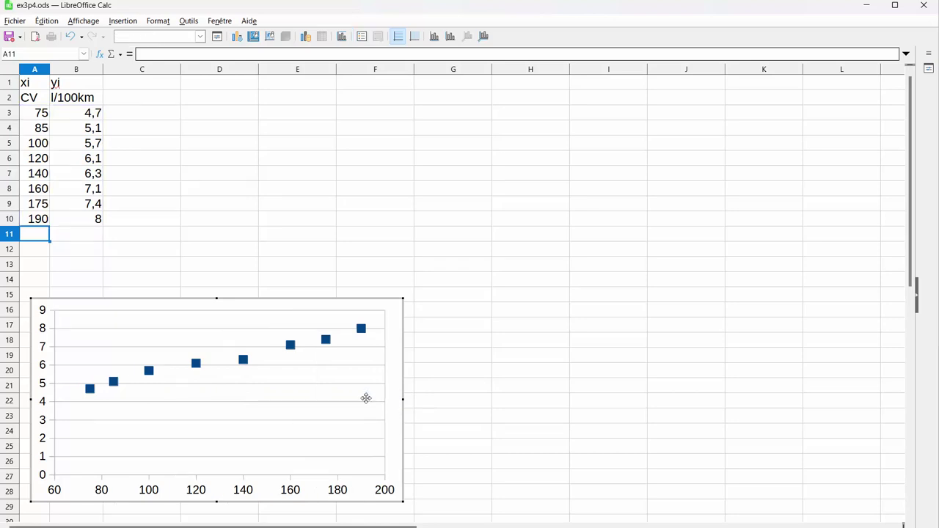
# - Reduce the data series' point markers to 0,05 cm in width and height, keeping the ratio
pyautogui.moveTo(290, 350)
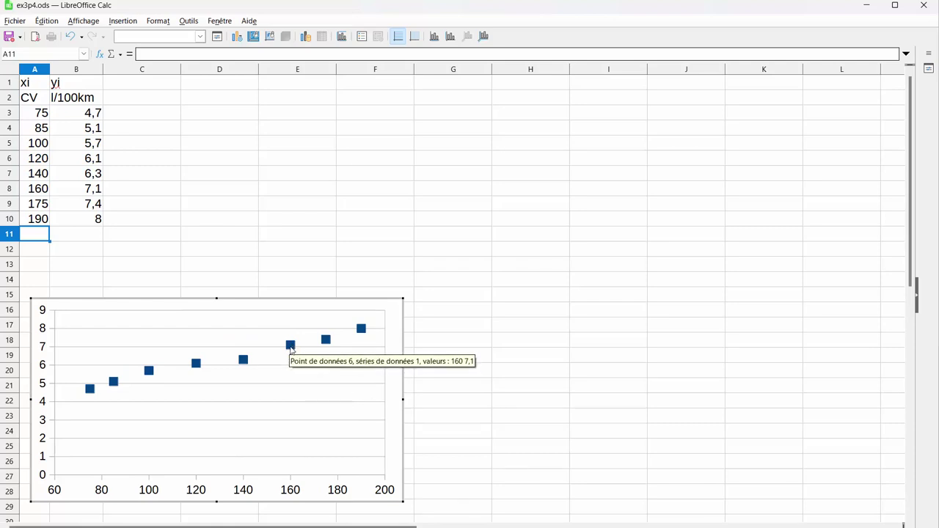
pyautogui.rightClick(291, 351)
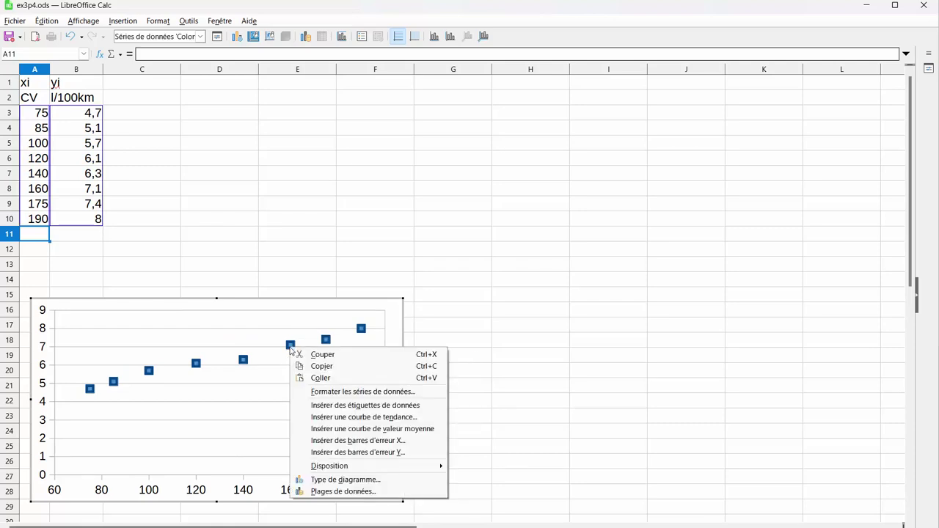
pyautogui.click(338, 392)
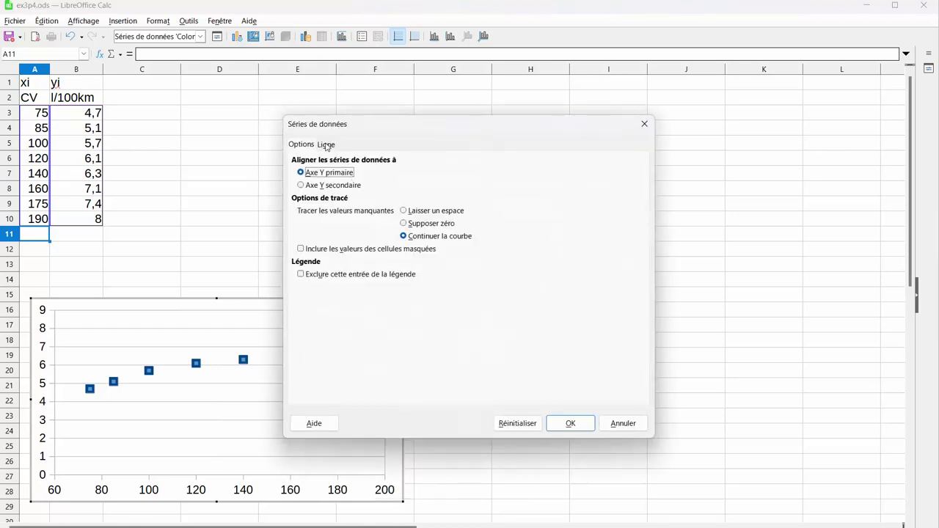
pyautogui.click(326, 145)
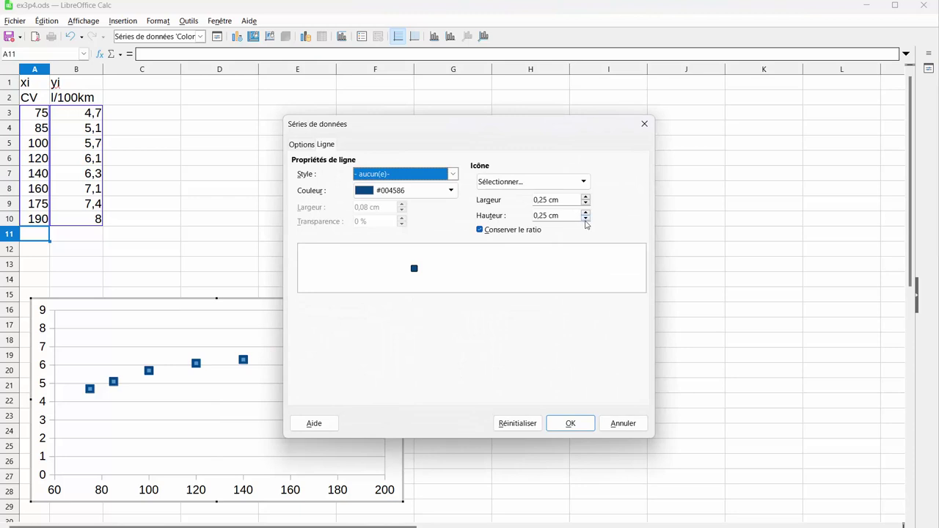
pyautogui.click(585, 218)
pyautogui.click(586, 219)
pyautogui.click(585, 219)
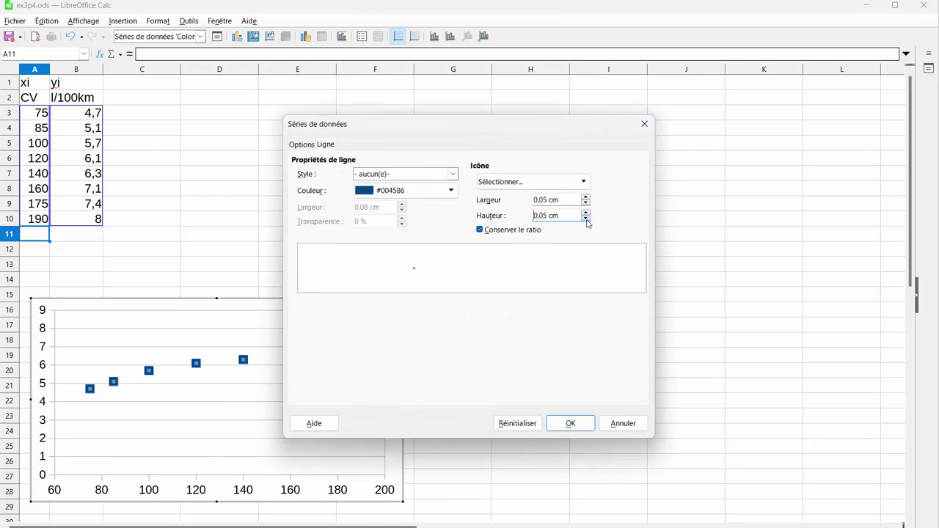
pyautogui.click(585, 219)
pyautogui.click(586, 203)
pyautogui.click(571, 425)
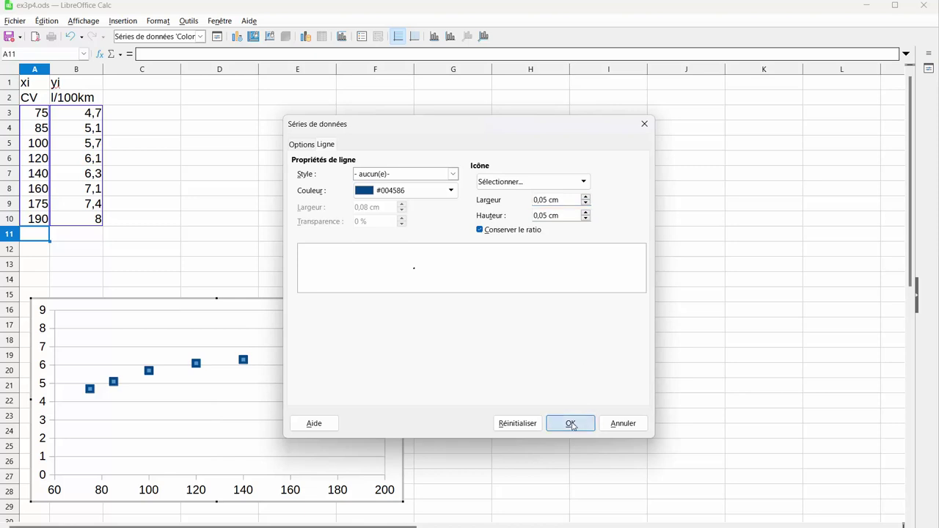
pyautogui.click(307, 436)
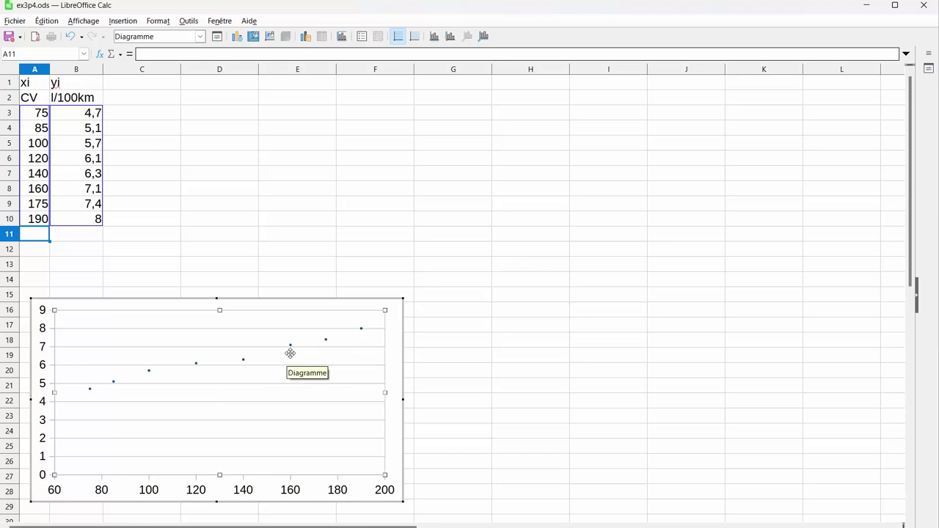
# - Insert the main chart title "Consommation en fonction de la puissance"
pyautogui.rightClick(162, 427)
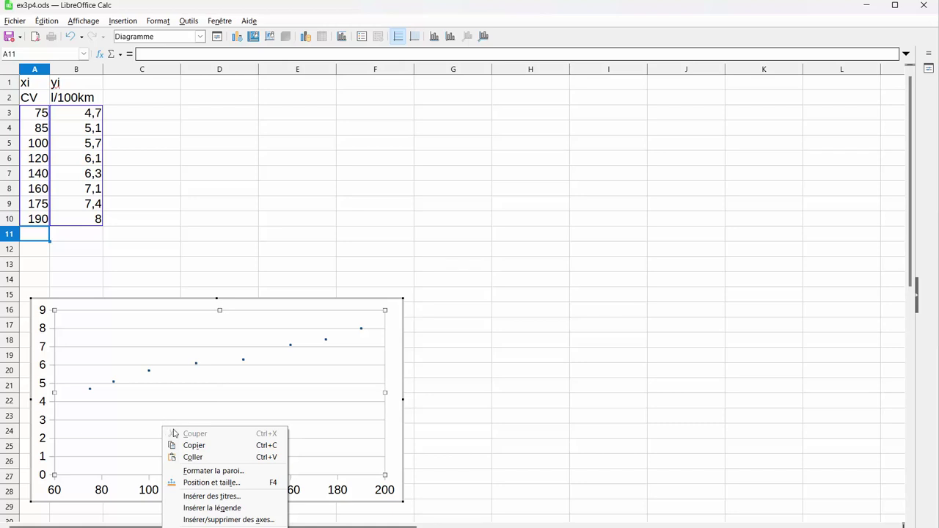
pyautogui.click(218, 498)
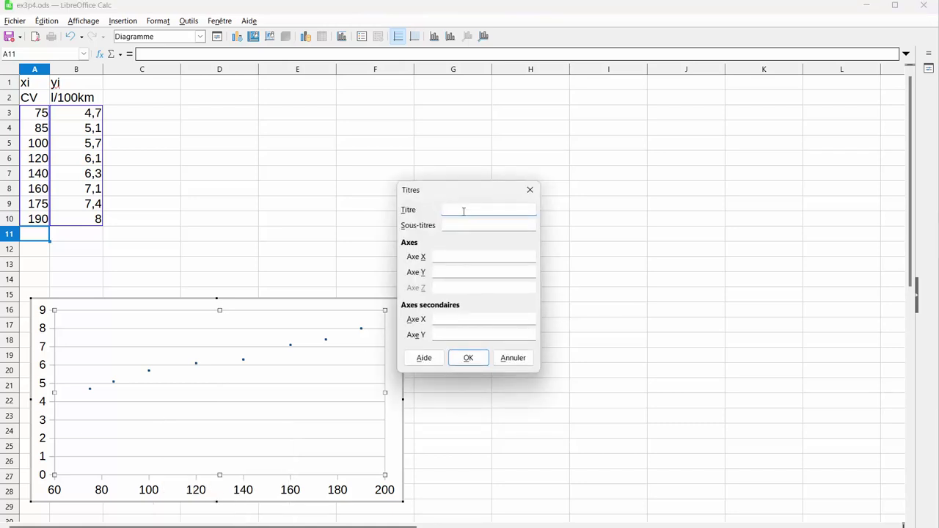
pyautogui.write('Consomma')
pyautogui.write('tion e')
pyautogui.write('n fonction de la puissa')
pyautogui.write('nce')
# - Title the X axis "Puissance (en CV)" and the Y axis "Consommation (l/100km)", and apply the titles
pyautogui.click(453, 257)
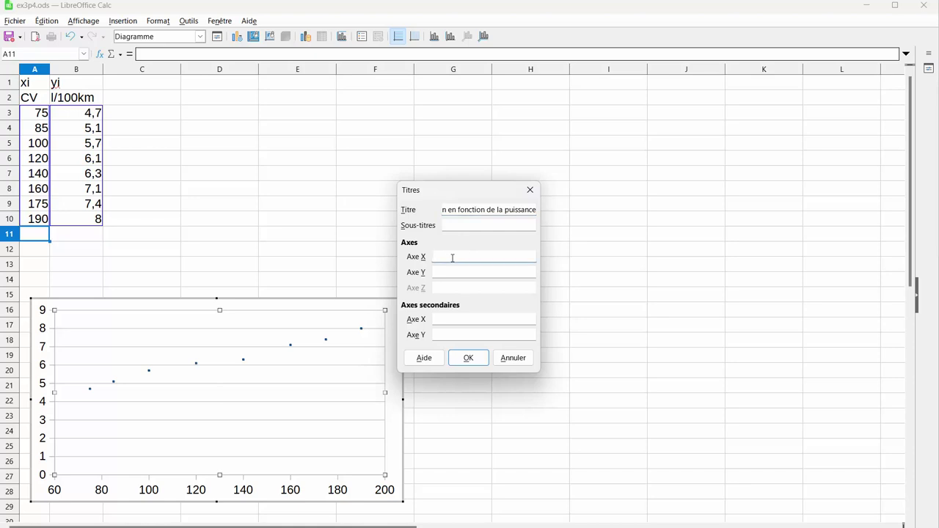
pyautogui.write('Puissance (en CV')
pyautogui.click(453, 272)
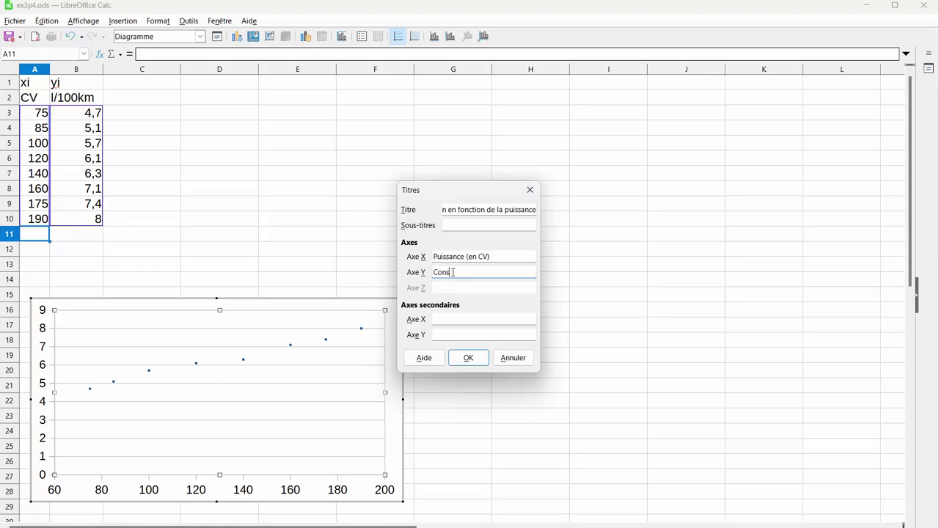
pyautogui.write('Consommation')
pyautogui.write('(l/100km')
pyautogui.click(468, 358)
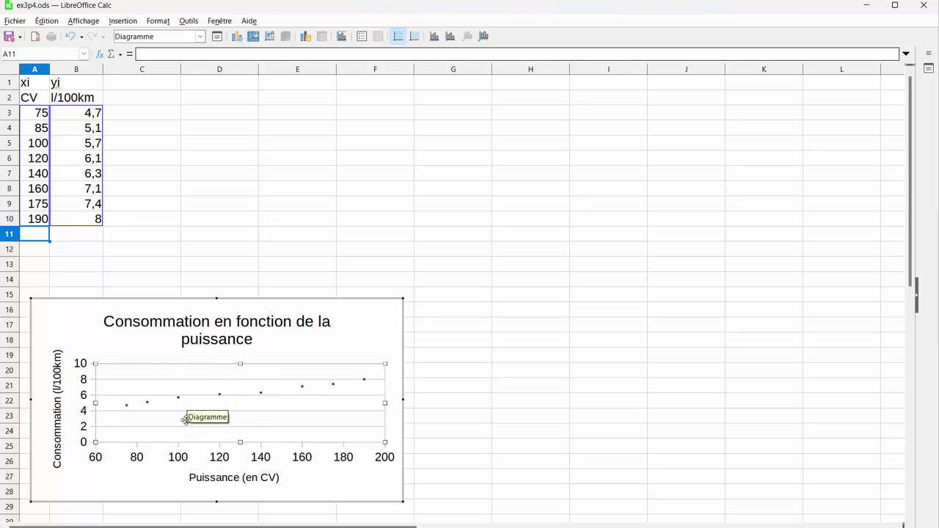
# - Set the font size of the chart's main title to 11 pt
pyautogui.click(217, 327)
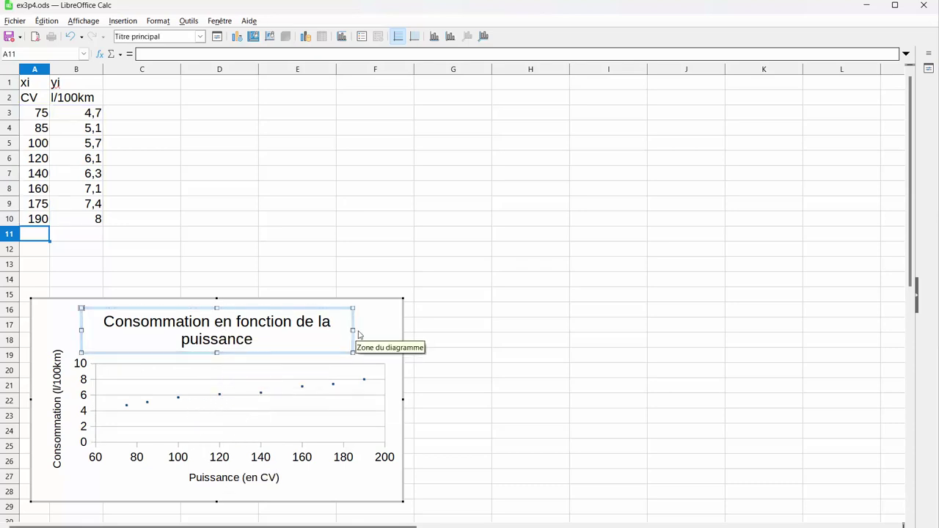
pyautogui.rightClick(319, 335)
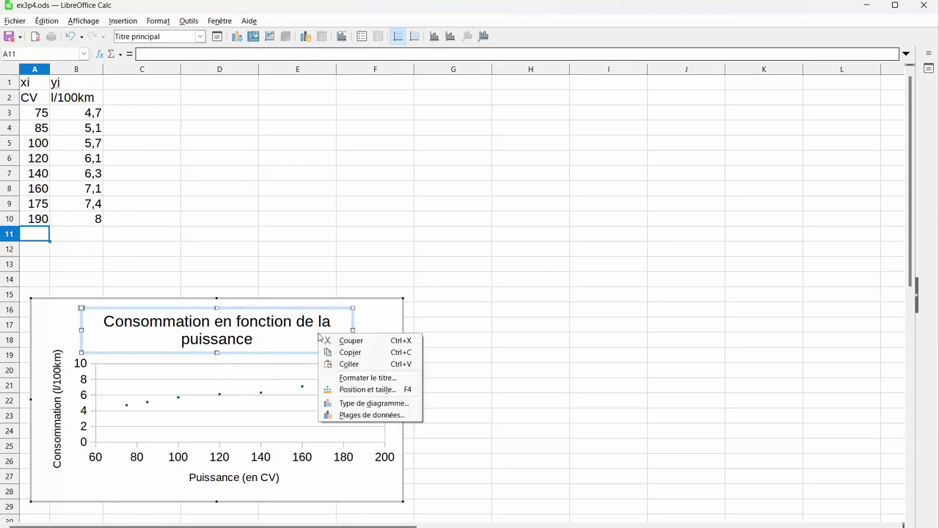
pyautogui.click(360, 378)
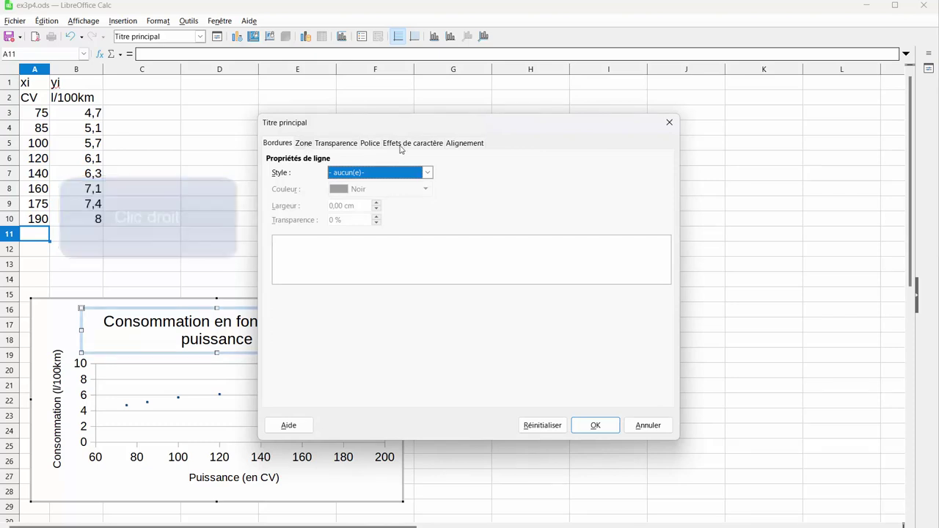
pyautogui.click(370, 144)
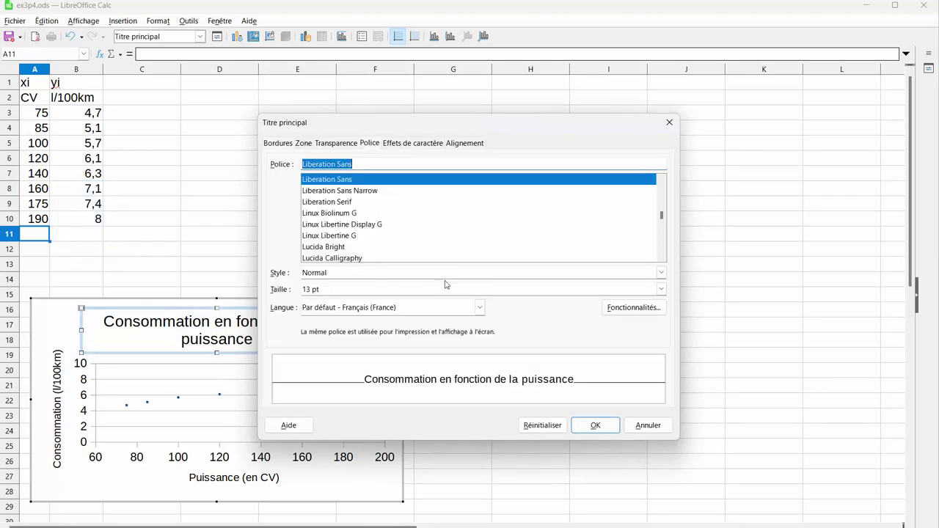
pyautogui.click(312, 289)
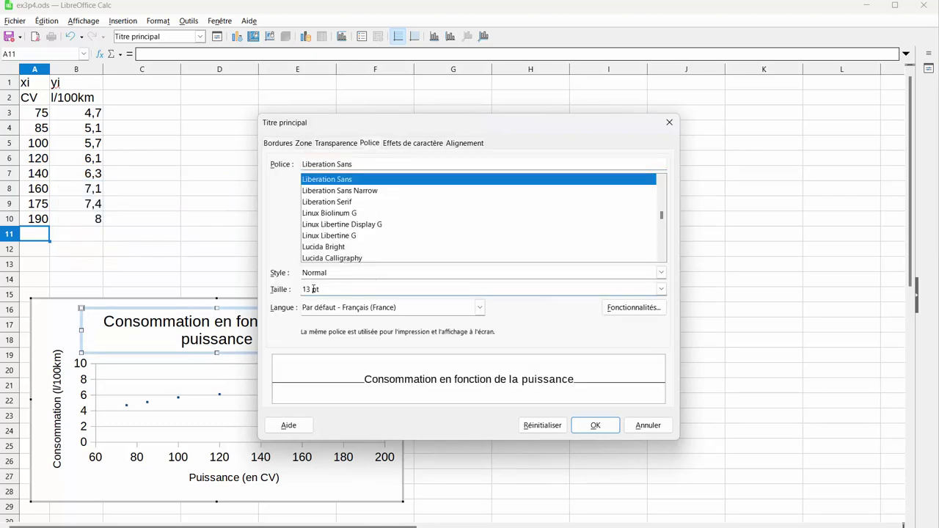
pyautogui.press('BackSpace')
pyautogui.write('1')
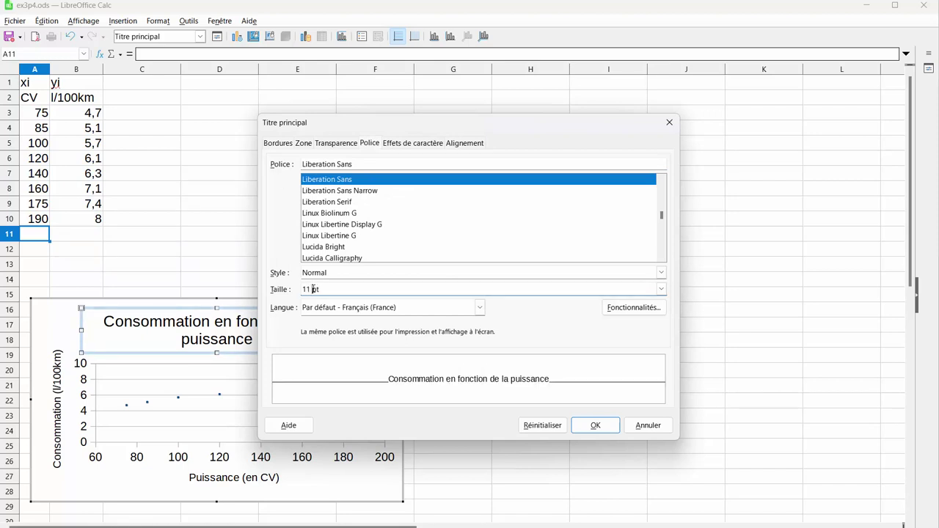
pyautogui.click(594, 427)
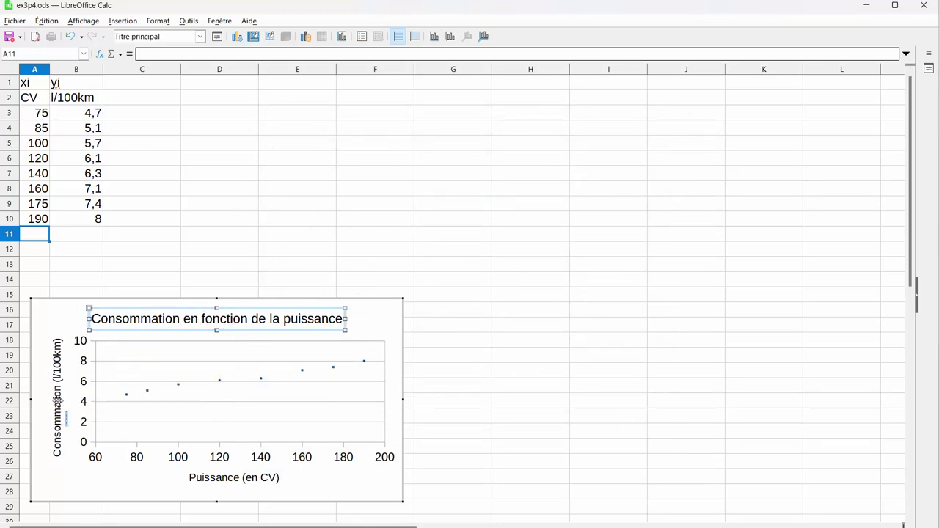
# - Move the Y axis title closer to the chart's outer edge and shift the X axis title slightly away from the axis labels
pyautogui.click(57, 397)
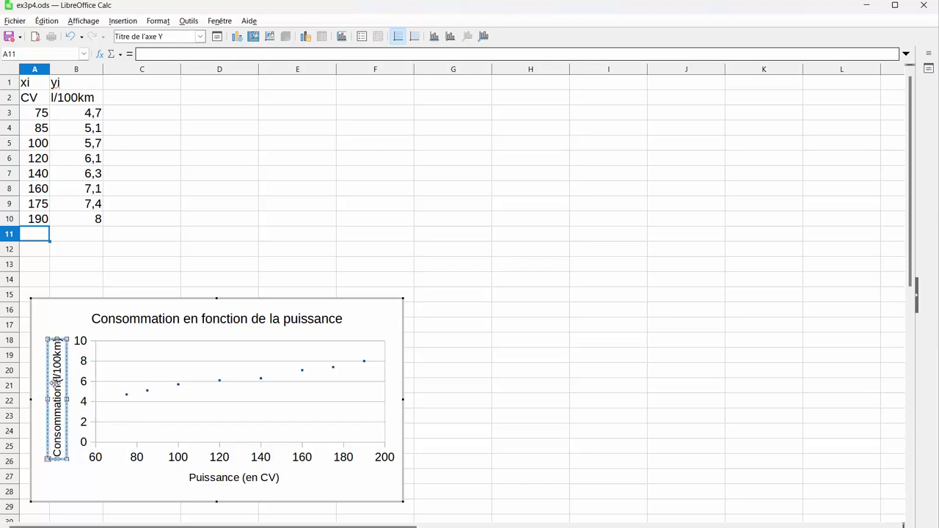
pyautogui.moveTo(53, 382); pyautogui.dragTo(42, 386)
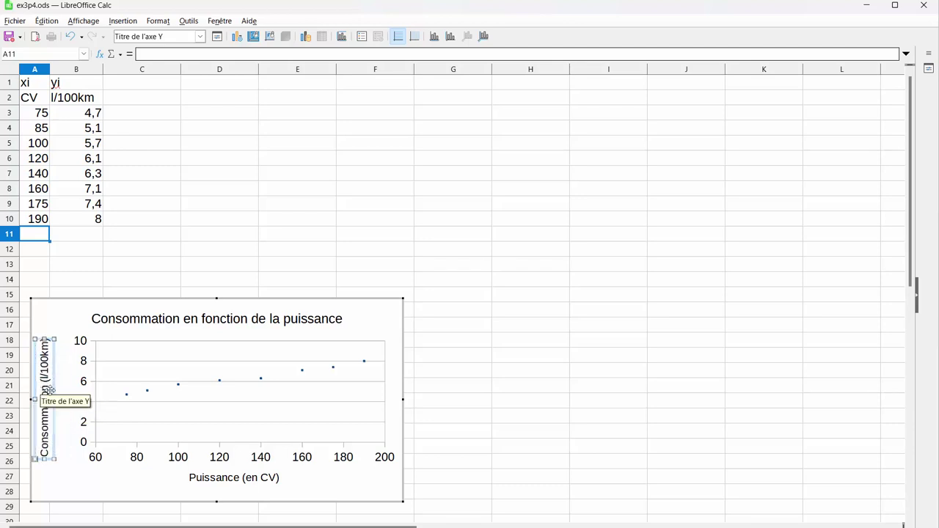
pyautogui.click(225, 479)
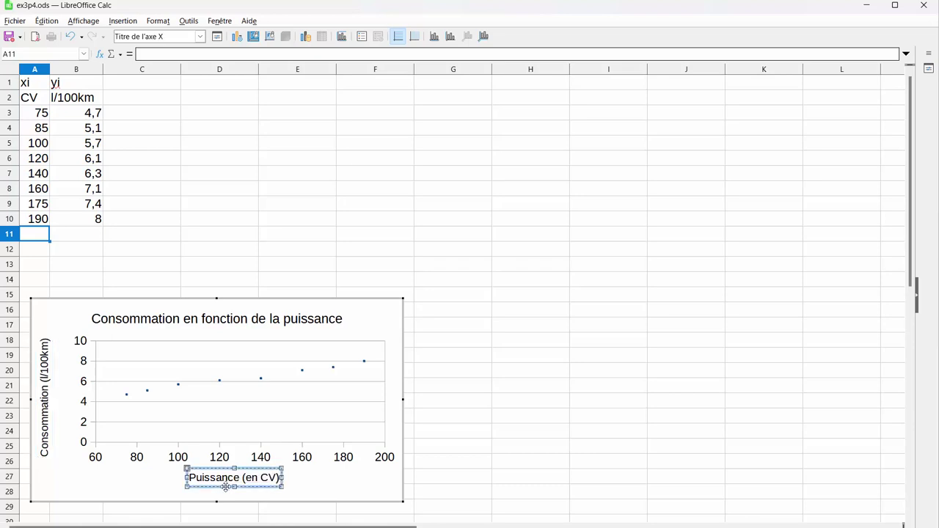
pyautogui.moveTo(226, 483); pyautogui.dragTo(227, 491)
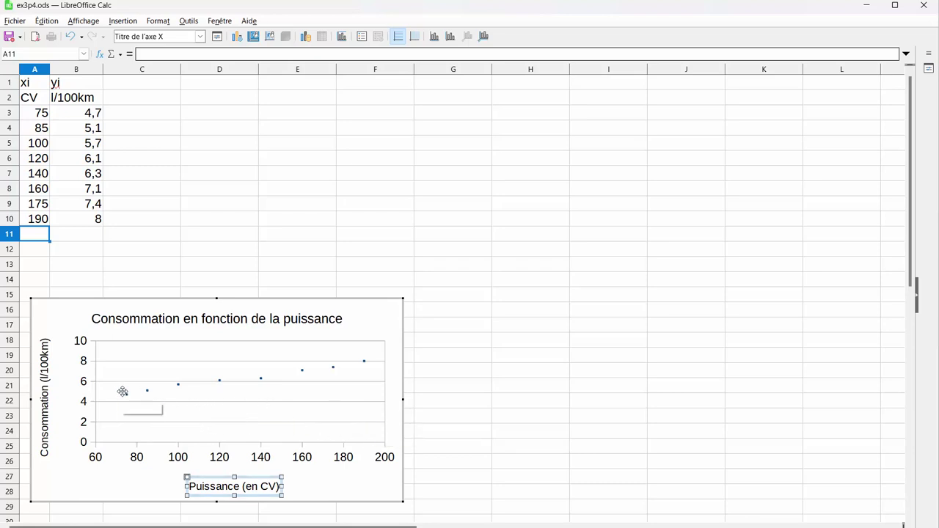
# - Widen the plot area toward the Y axis title, shift it slightly toward the opposite edge, and extend it up toward the main title
pyautogui.click(122, 393)
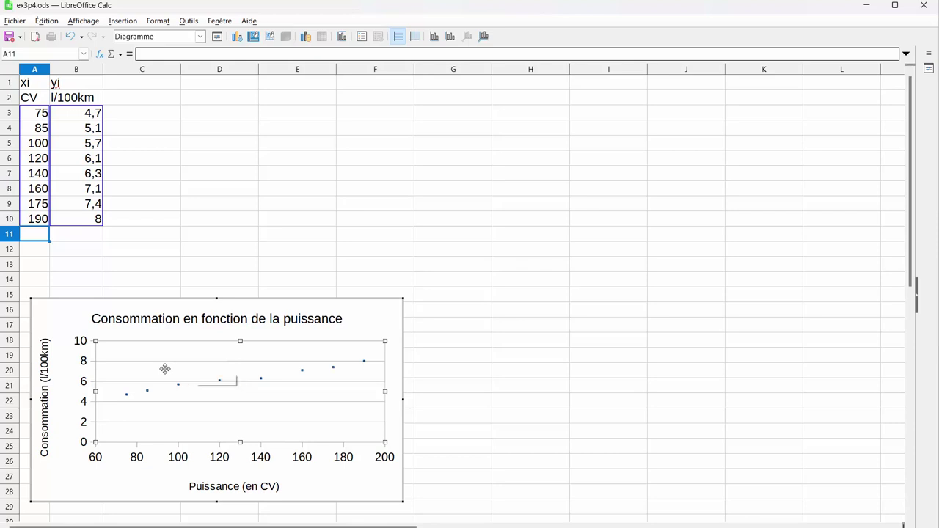
pyautogui.moveTo(95, 391); pyautogui.dragTo(69, 392)
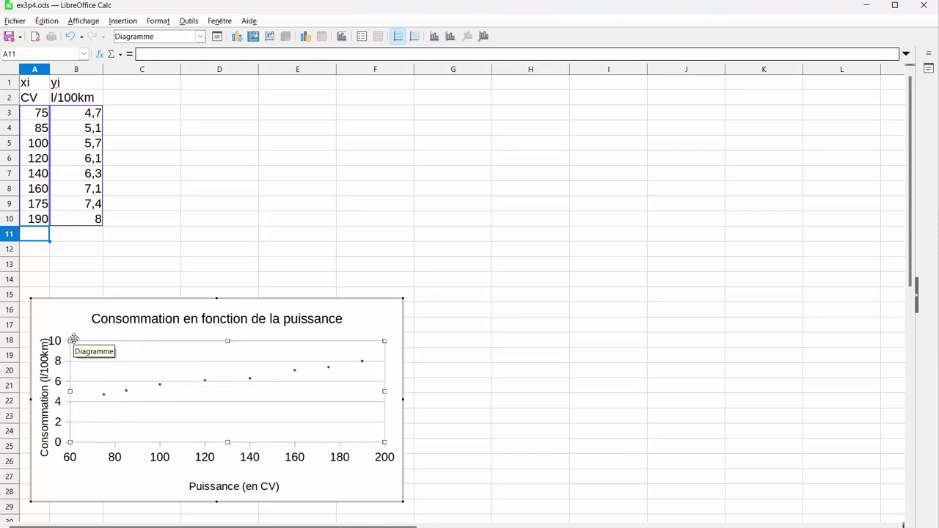
pyautogui.moveTo(223, 377); pyautogui.dragTo(233, 378)
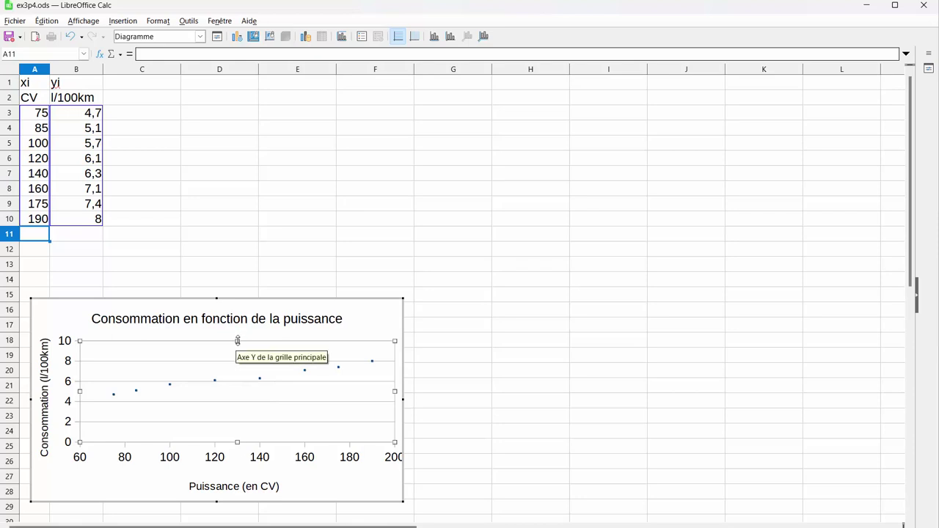
pyautogui.moveTo(236, 339); pyautogui.dragTo(240, 330)
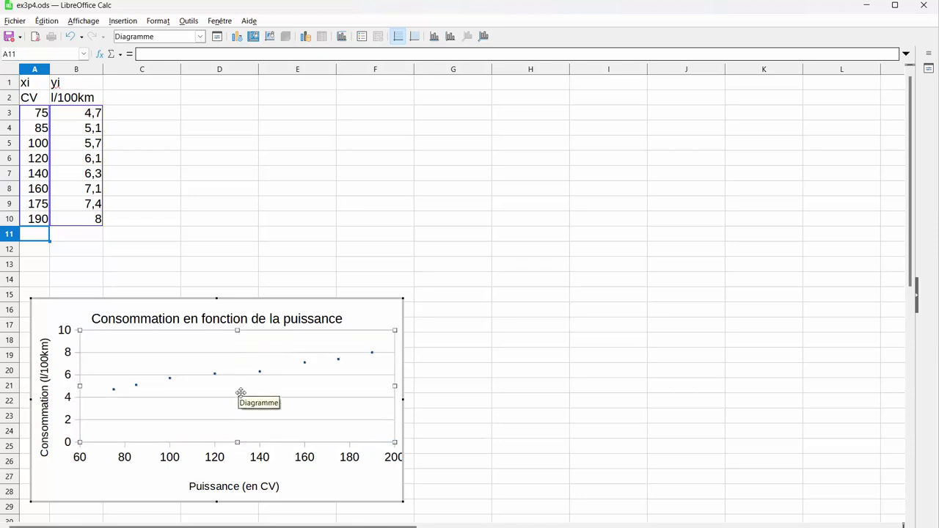
# - Insert a secondary grid on the X axis, and set the axis scale to a minimum of 70 with a main interval of 10
pyautogui.rightClick(227, 446)
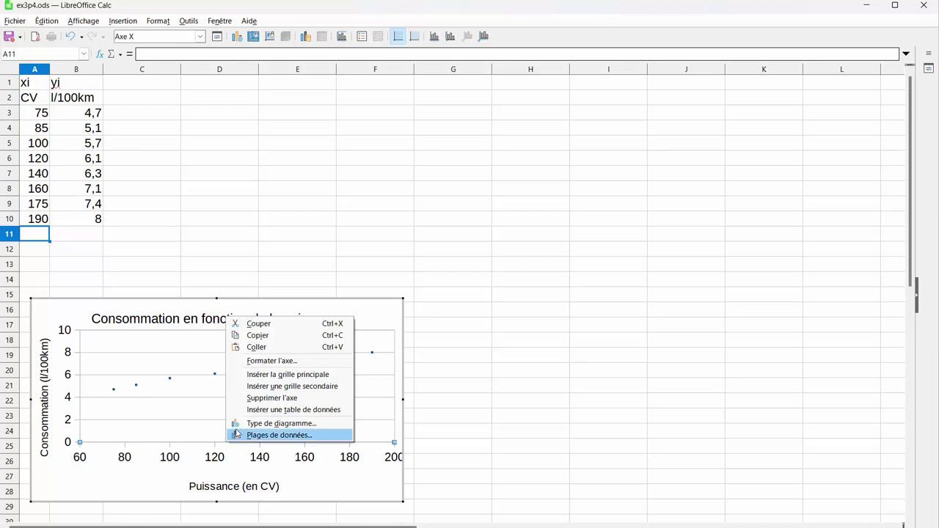
pyautogui.click(286, 386)
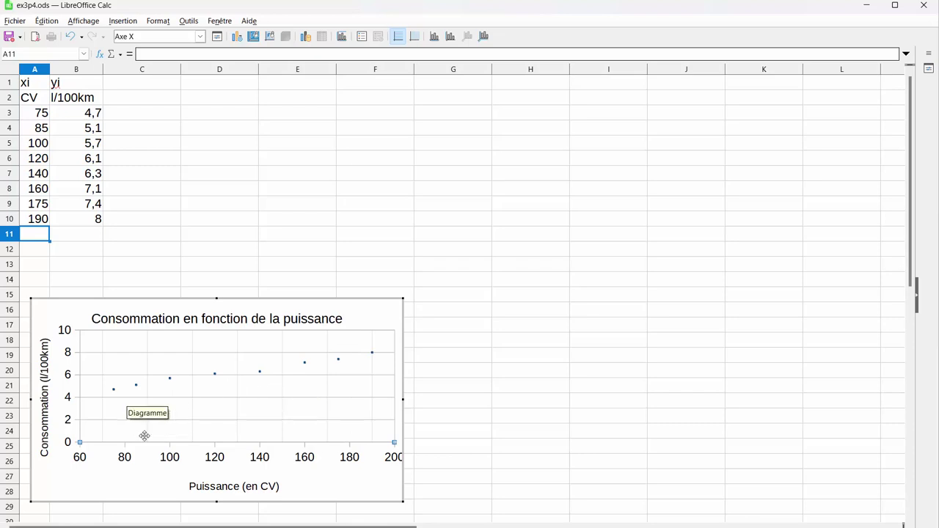
pyautogui.rightClick(187, 447)
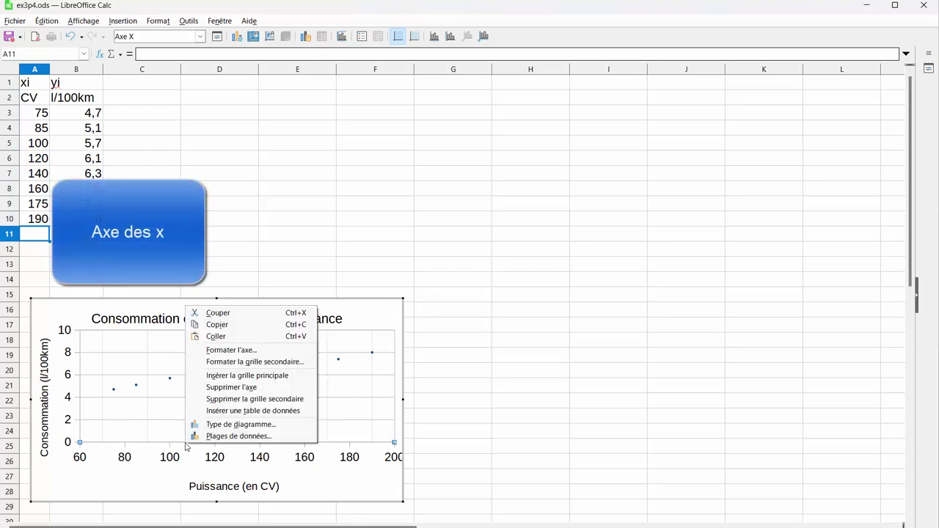
pyautogui.click(231, 350)
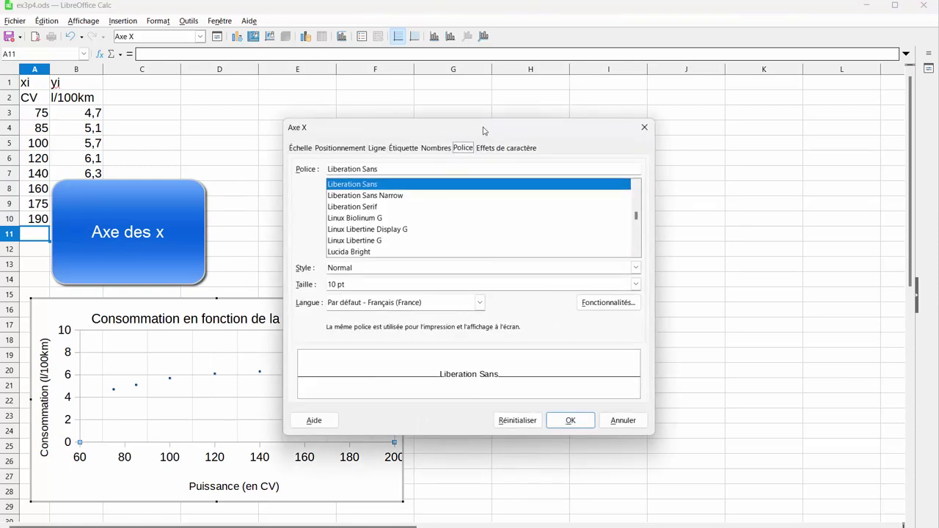
pyautogui.moveTo(483, 131); pyautogui.dragTo(587, 128)
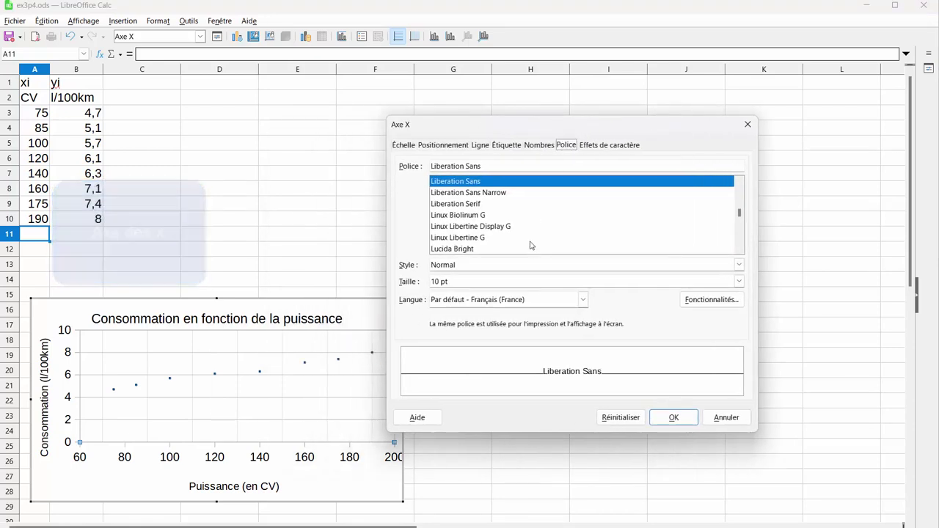
pyautogui.click(403, 146)
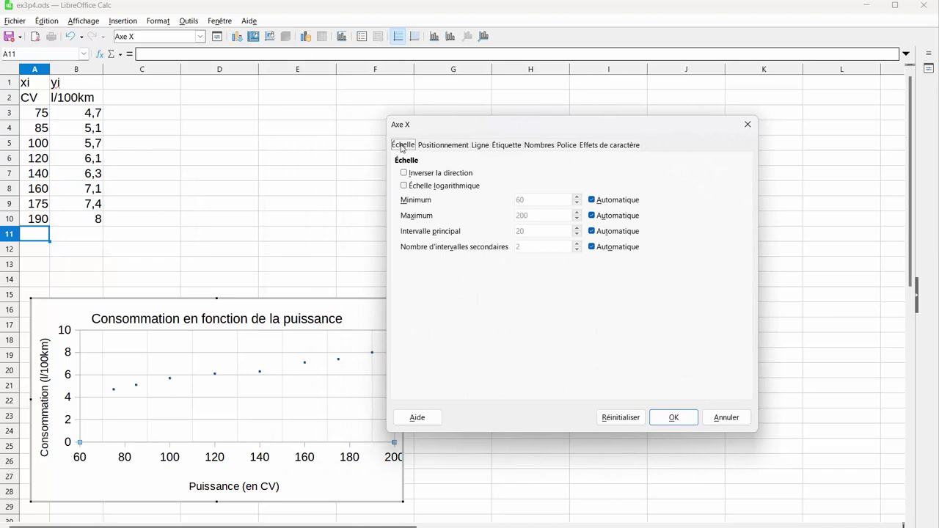
pyautogui.click(592, 201)
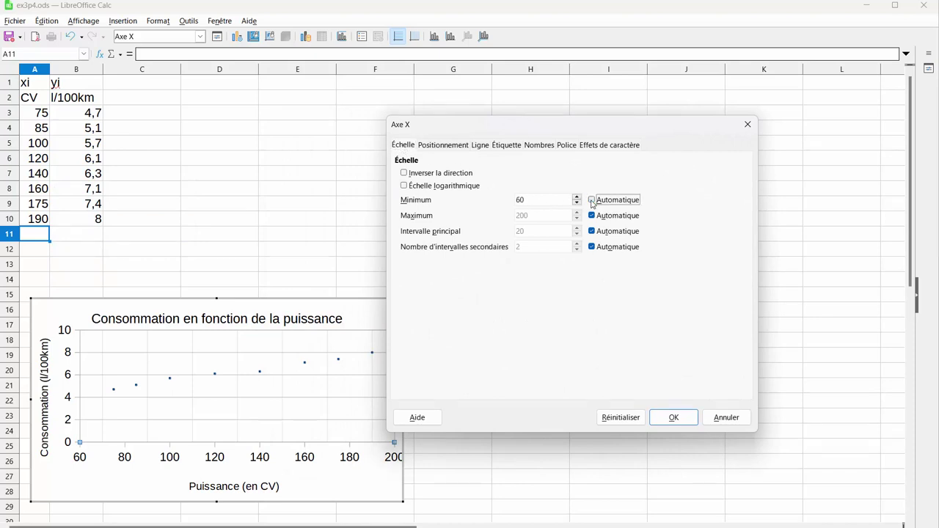
pyautogui.click(520, 199)
pyautogui.click(592, 232)
pyautogui.click(520, 231)
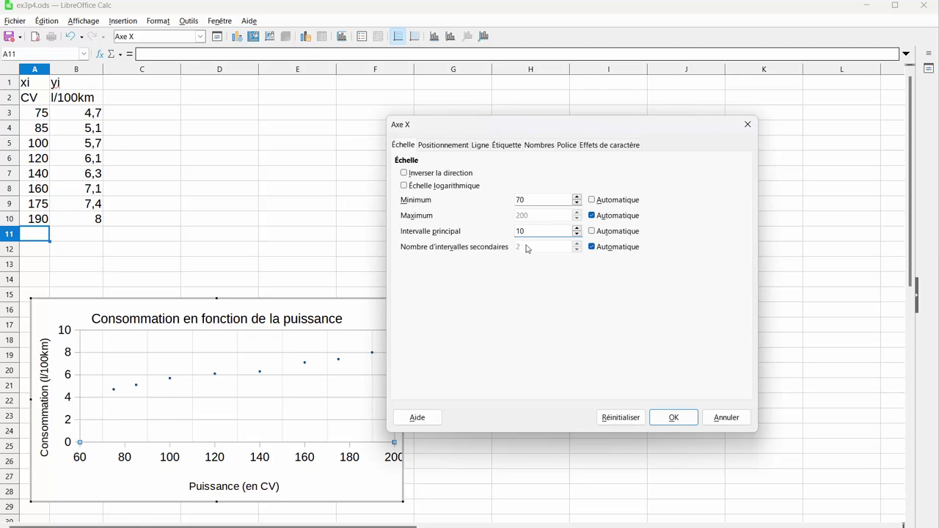
# - Define the X axis's number of secondary intervals manually instead of automatically, and apply the scale settings
pyautogui.click(591, 246)
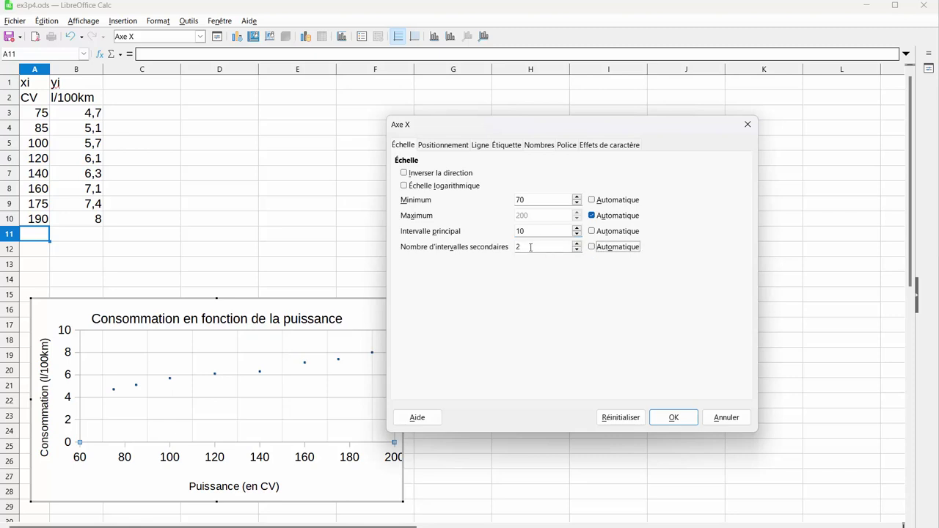
pyautogui.moveTo(530, 246); pyautogui.dragTo(517, 248)
pyautogui.click(674, 418)
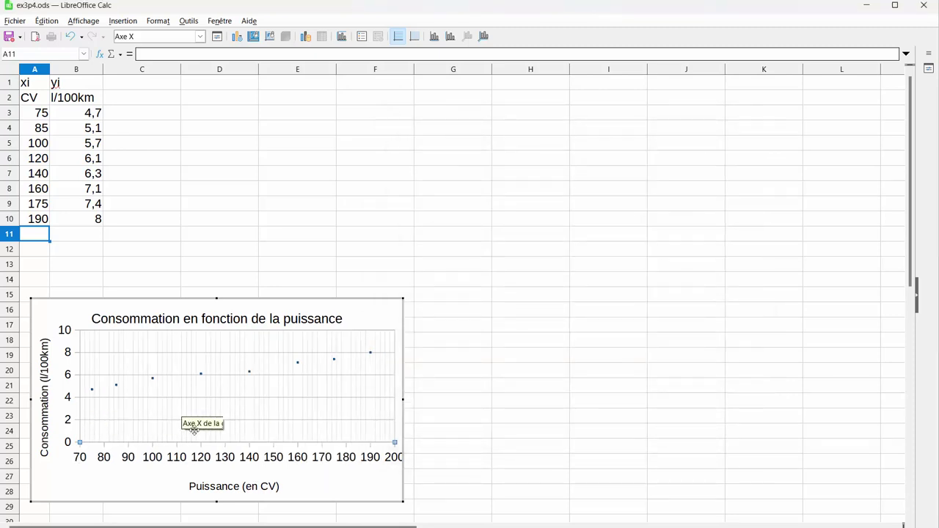
# - Insert a secondary grid on the Y axis, and set the axis scale to a minimum of 4 and a maximum of 9
pyautogui.rightClick(81, 415)
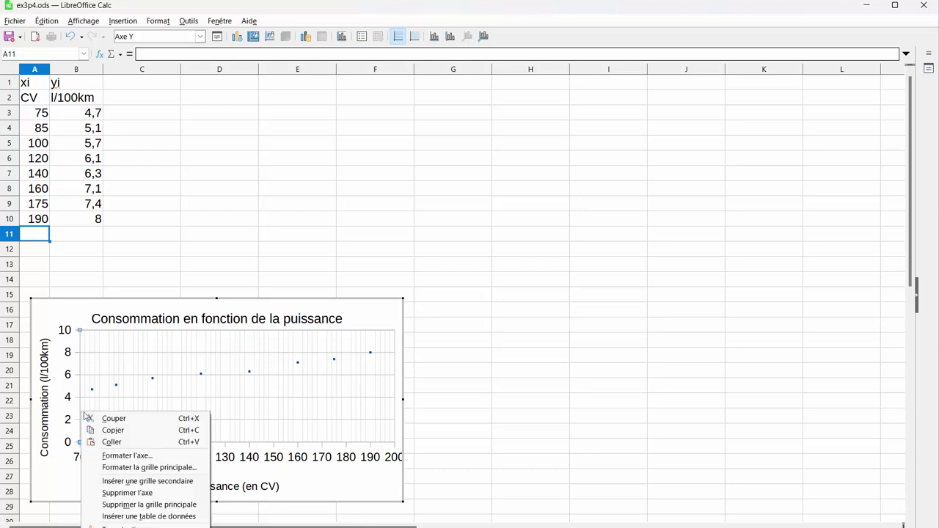
pyautogui.click(138, 483)
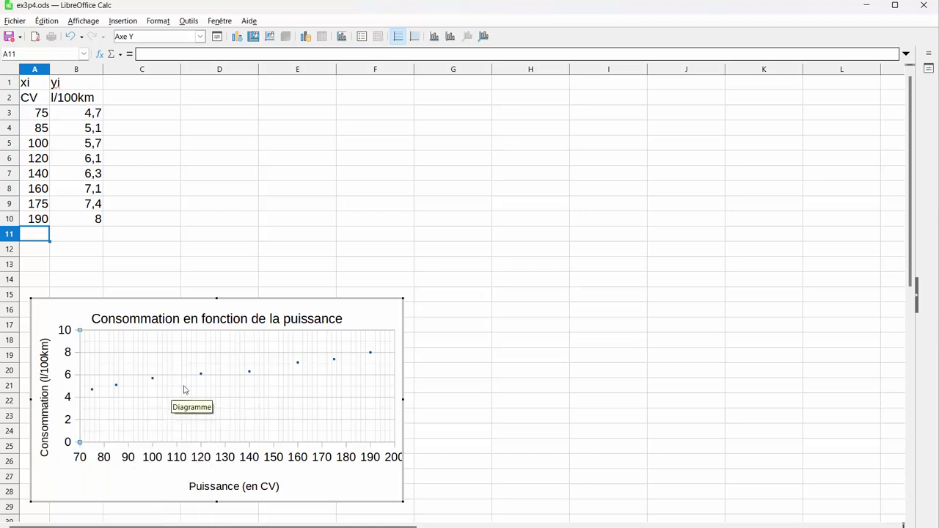
pyautogui.rightClick(80, 408)
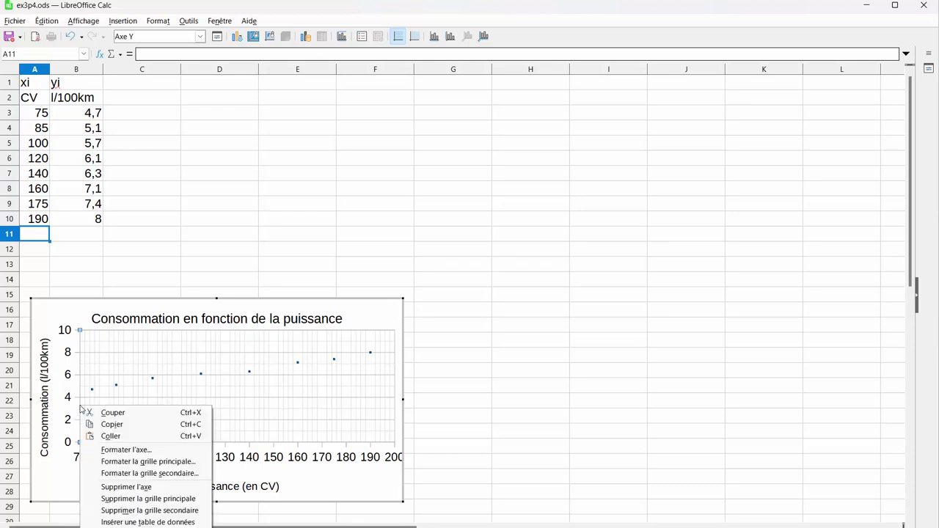
pyautogui.click(128, 450)
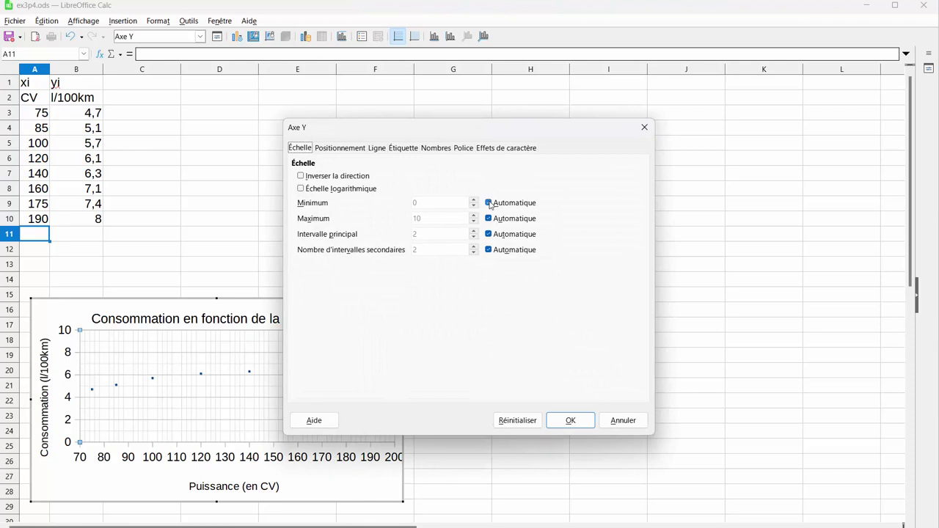
pyautogui.click(489, 203)
pyautogui.moveTo(420, 202); pyautogui.dragTo(396, 205)
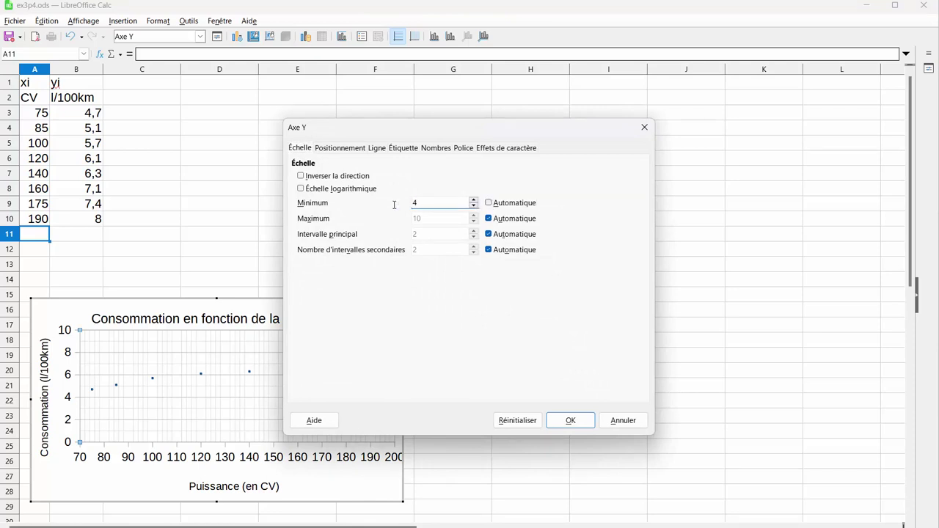
pyautogui.click(489, 218)
pyautogui.moveTo(436, 217); pyautogui.dragTo(405, 218)
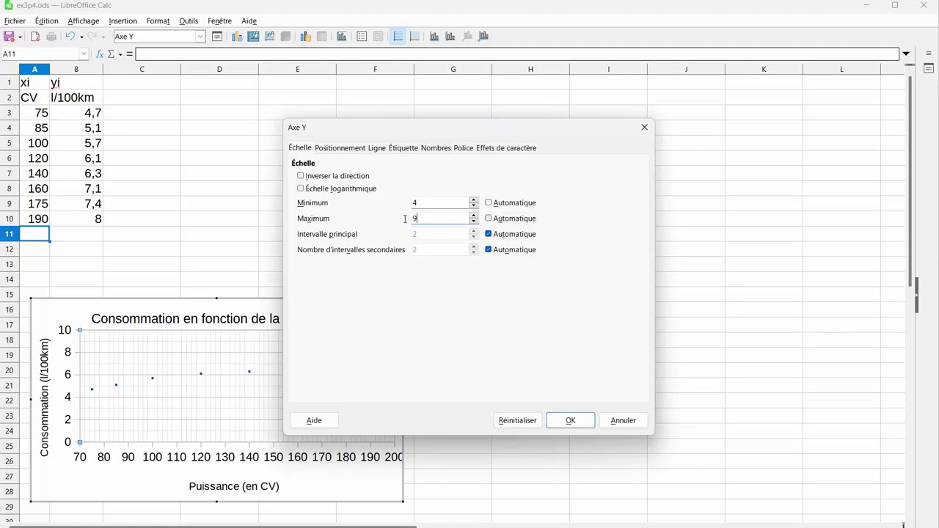
# - Set the Y axis's main interval to 1 and its number of secondary intervals to 5, and apply the scale settings
pyautogui.click(488, 234)
pyautogui.click(420, 235)
pyautogui.click(488, 250)
pyautogui.moveTo(432, 249); pyautogui.dragTo(403, 254)
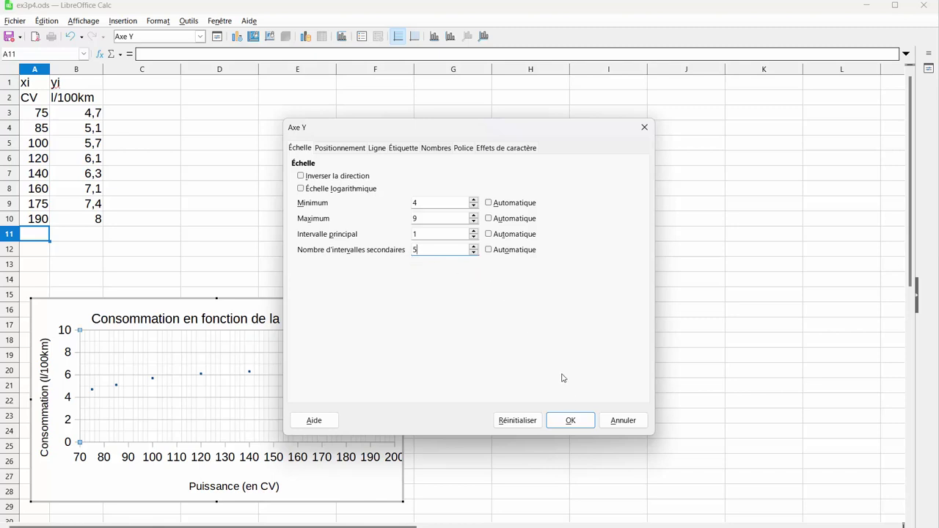
pyautogui.click(570, 421)
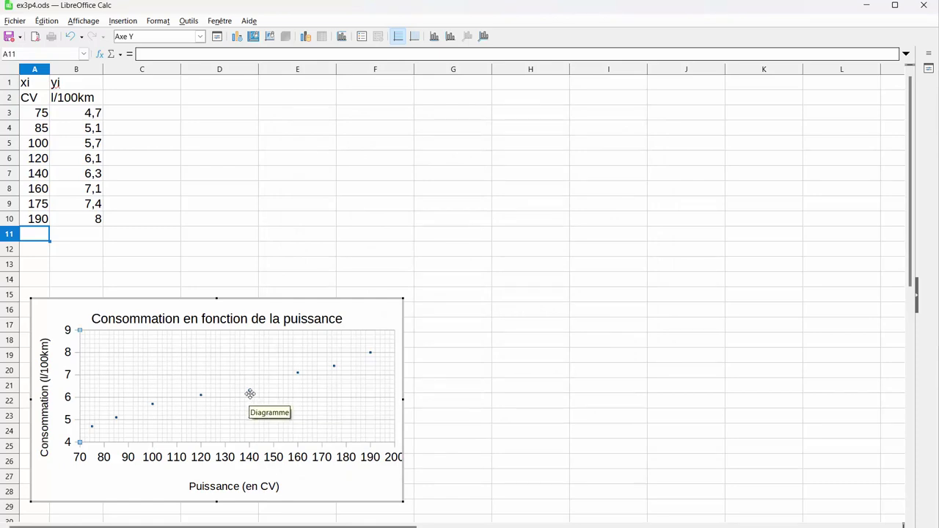
# - Insert a linear trend line on the chart's data series, displaying its equation and coefficient of determination (R²)
pyautogui.moveTo(251, 395)
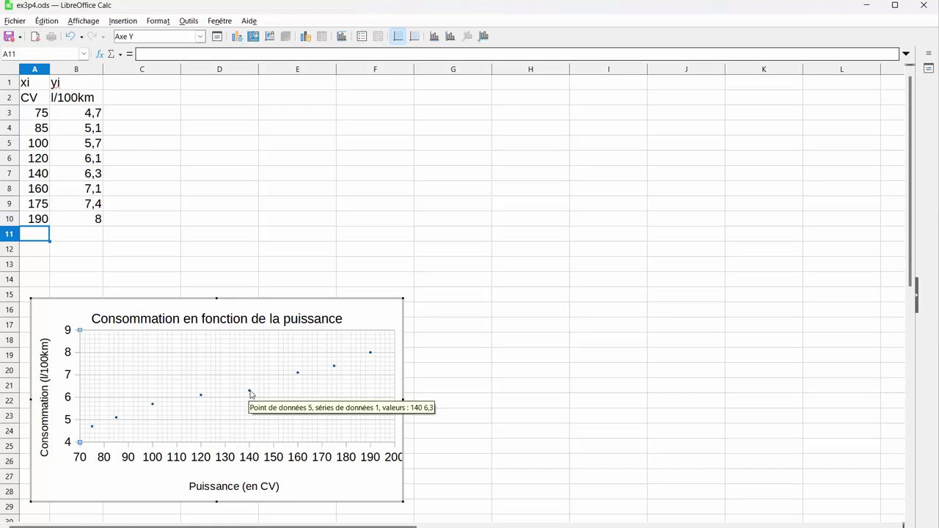
pyautogui.rightClick(250, 394)
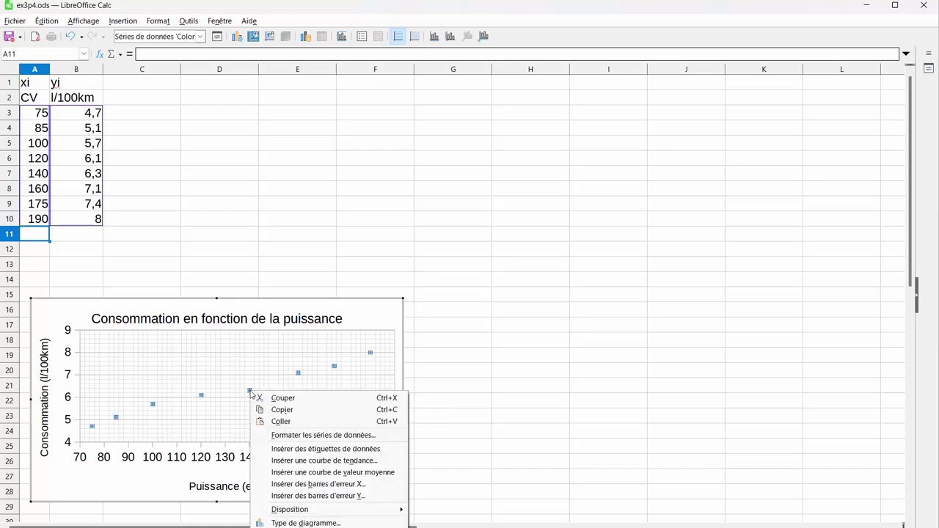
pyautogui.click(308, 460)
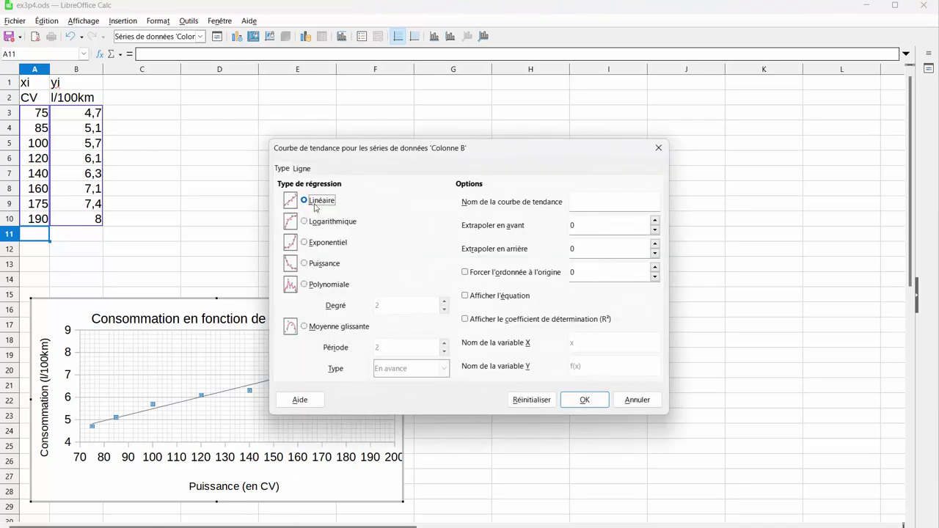
pyautogui.click(467, 296)
pyautogui.click(465, 320)
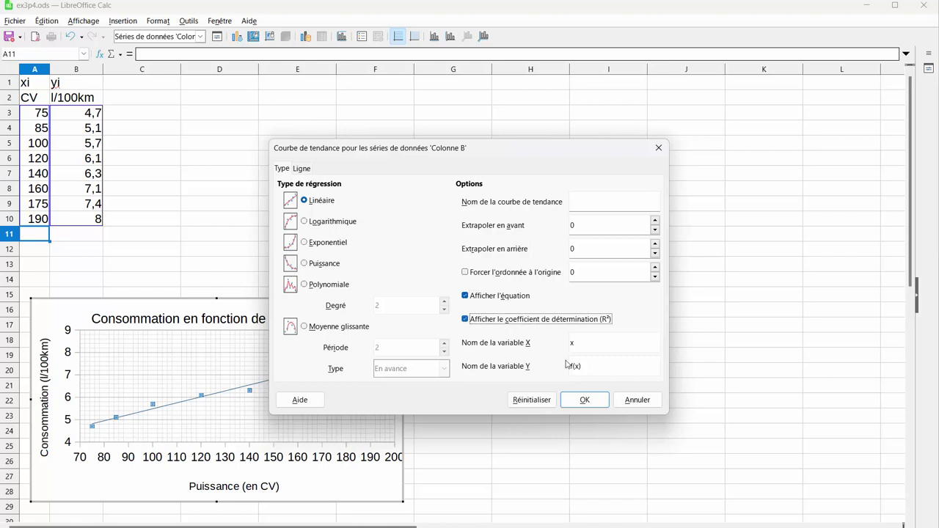
pyautogui.click(587, 400)
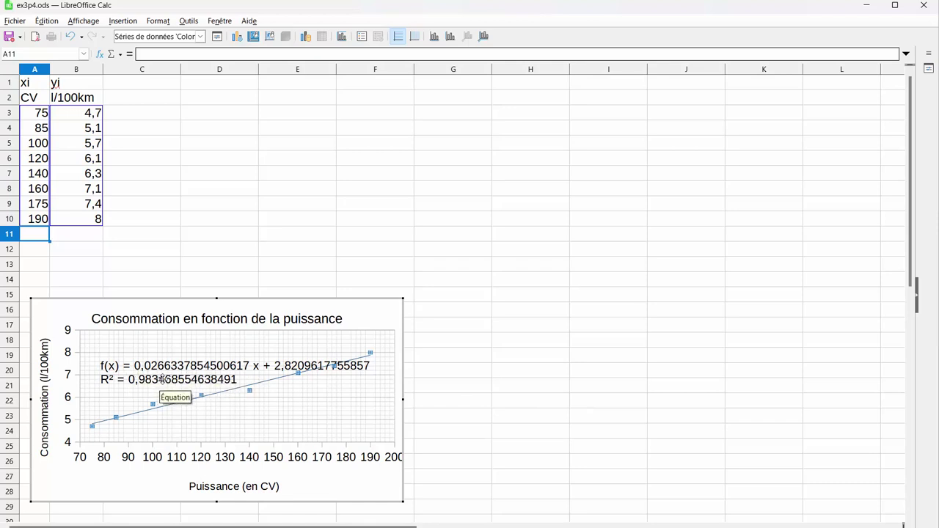
# - Format the trend line equation's numbers with the Nombre category and five decimals, and leave chart editing
pyautogui.rightClick(174, 375)
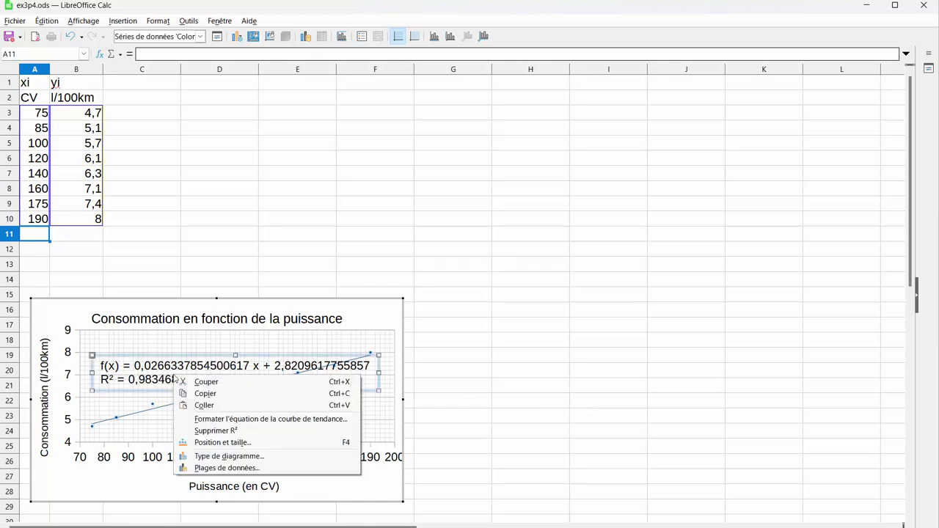
pyautogui.click(237, 420)
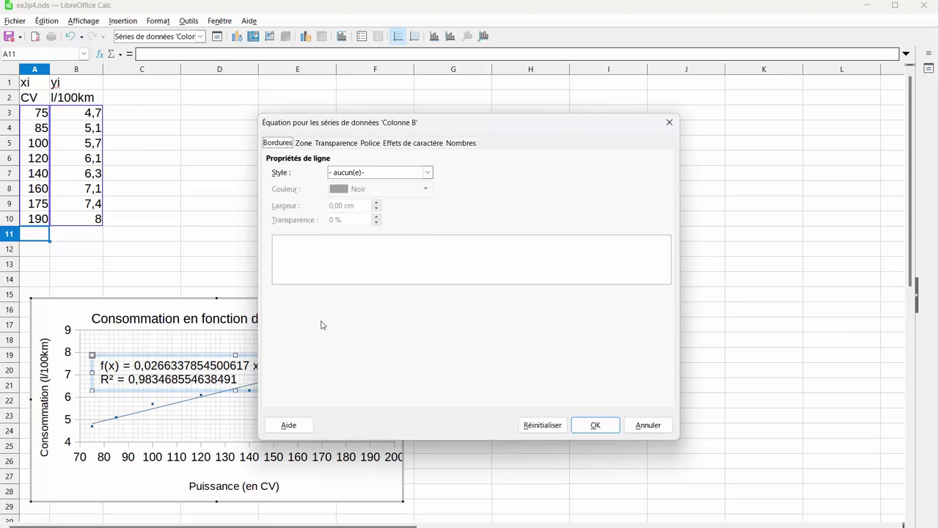
pyautogui.click(371, 143)
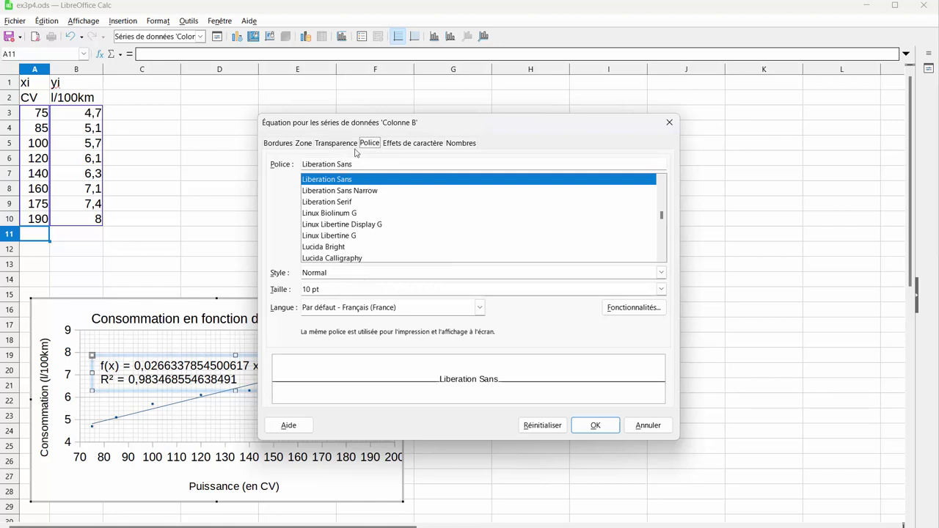
pyautogui.click(461, 143)
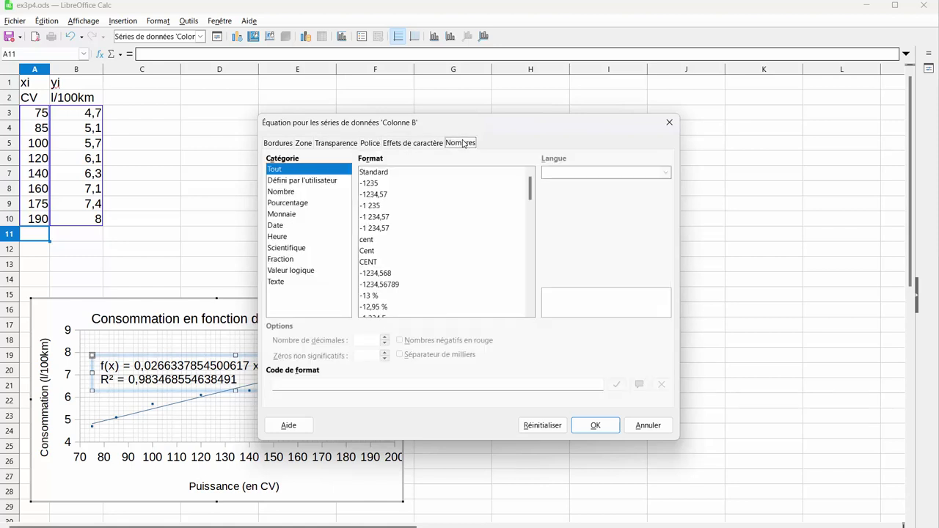
pyautogui.click(283, 192)
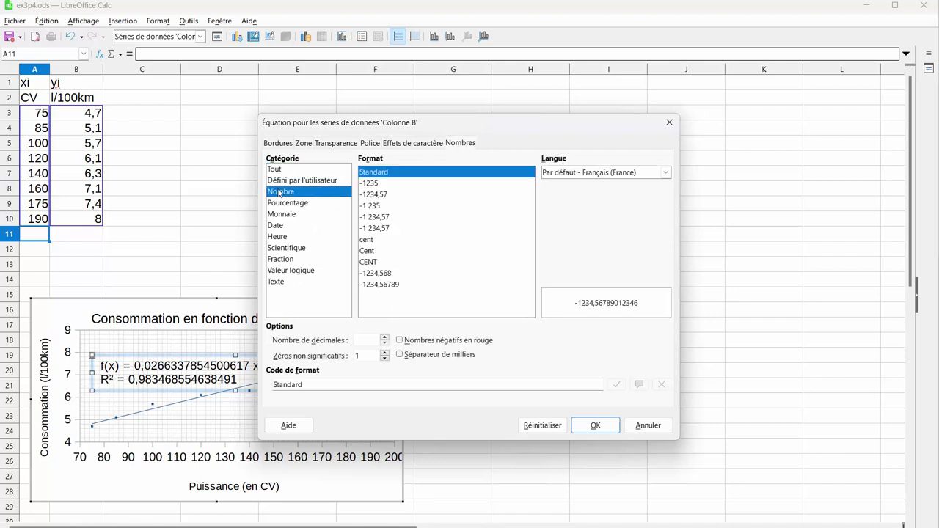
pyautogui.click(373, 341)
pyautogui.click(595, 426)
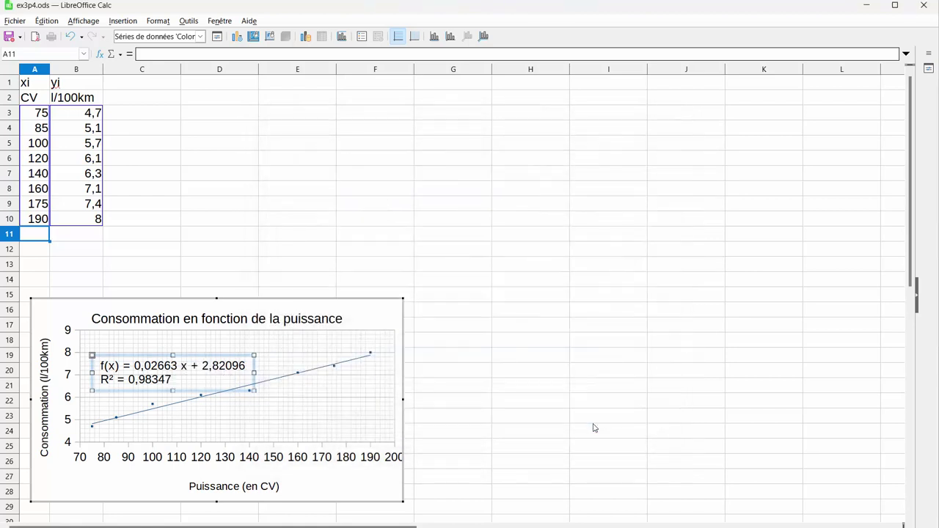
pyautogui.click(426, 279)
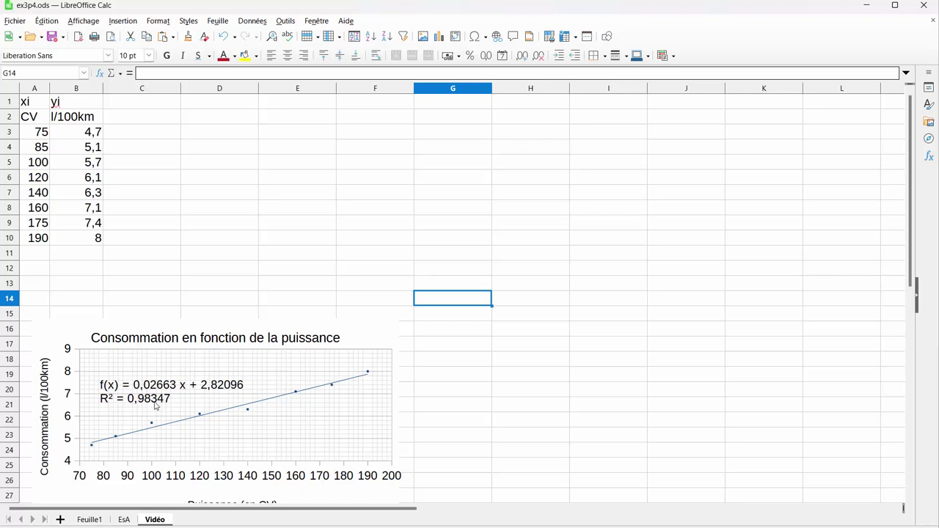
# - Move the chart up by about one row so that its X axis title fits above the sheet tabs
pyautogui.scroll(-9, 440, 381)
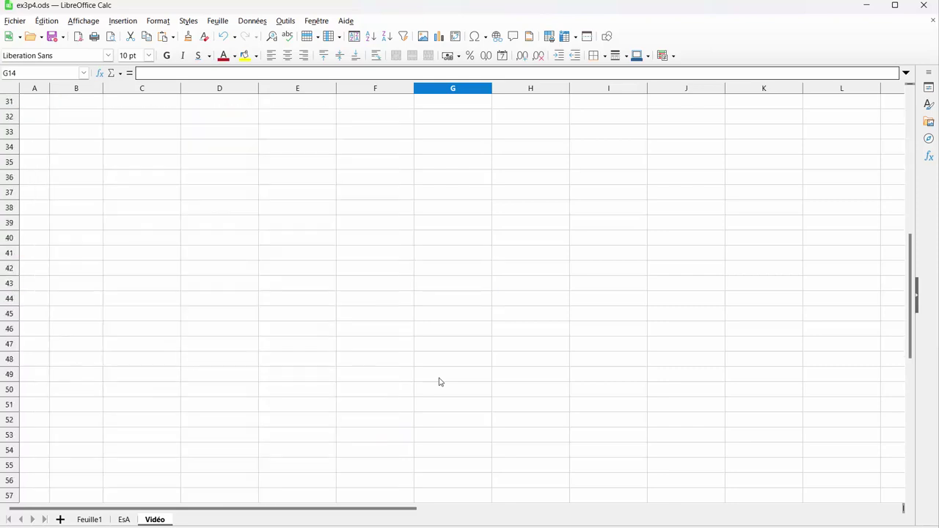
pyautogui.scroll(9, 440, 382)
pyautogui.scroll(-2, 441, 382)
pyautogui.scroll(2, 440, 381)
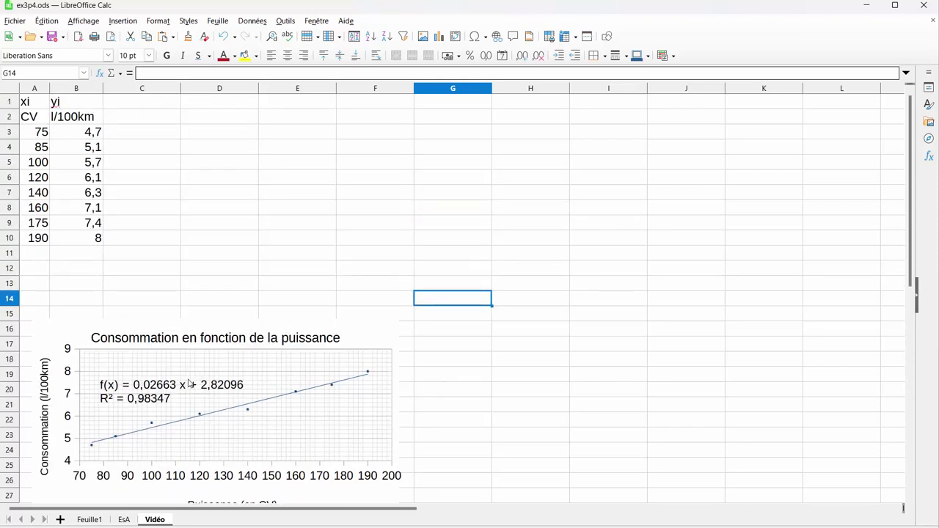
pyautogui.click(222, 343)
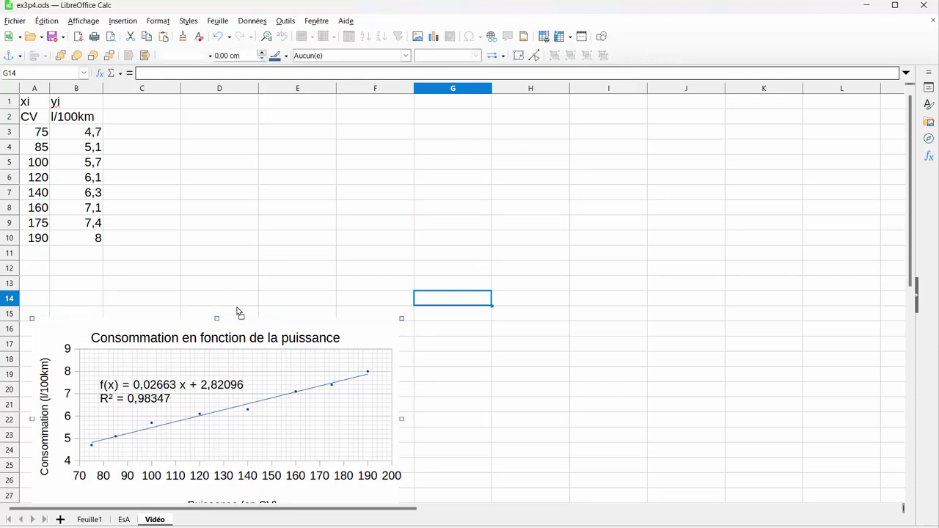
pyautogui.moveTo(239, 311); pyautogui.dragTo(240, 297)
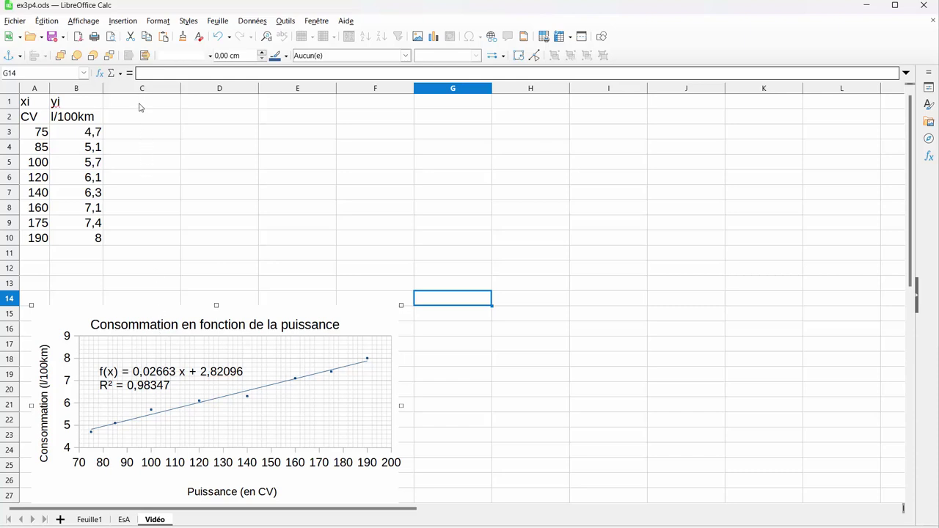
# - Calculate the average of the power values A3:A10 in cell A12 with the MOYENNE function
pyautogui.click(35, 271)
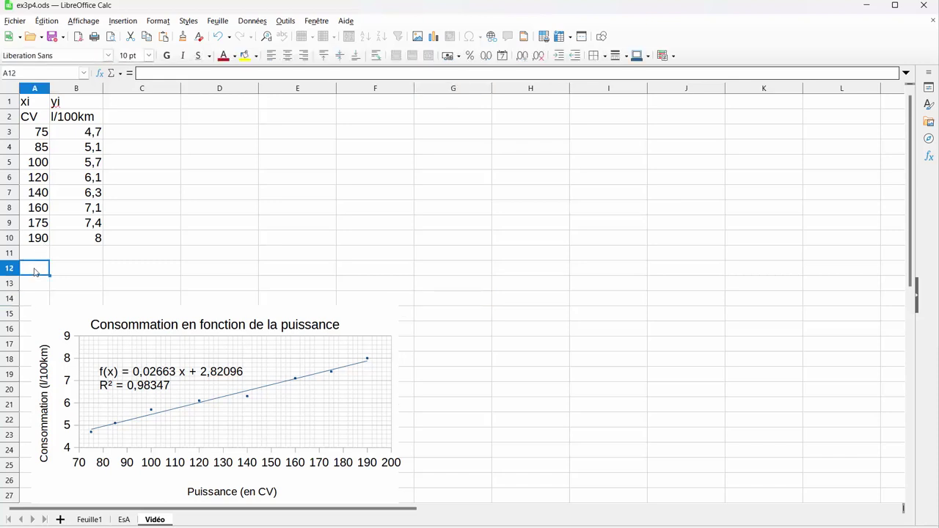
pyautogui.write('=moy')
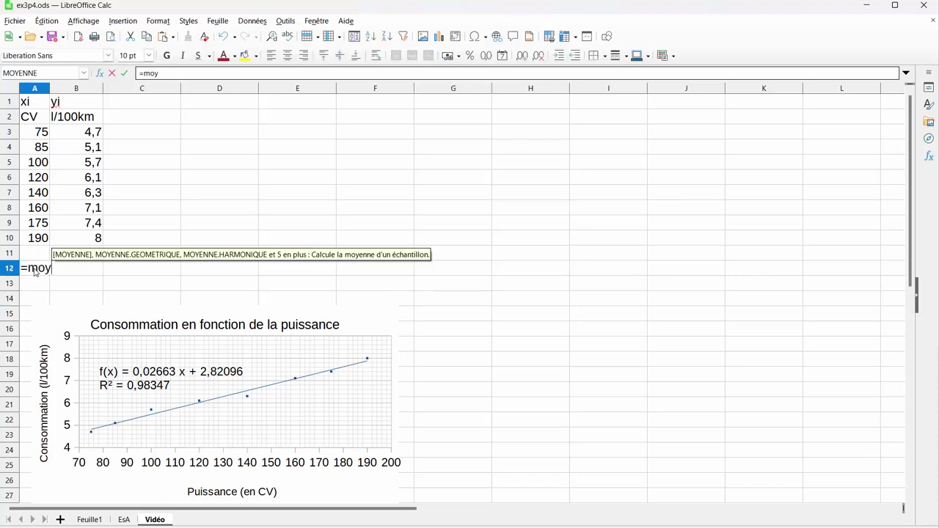
pyautogui.press('Return')
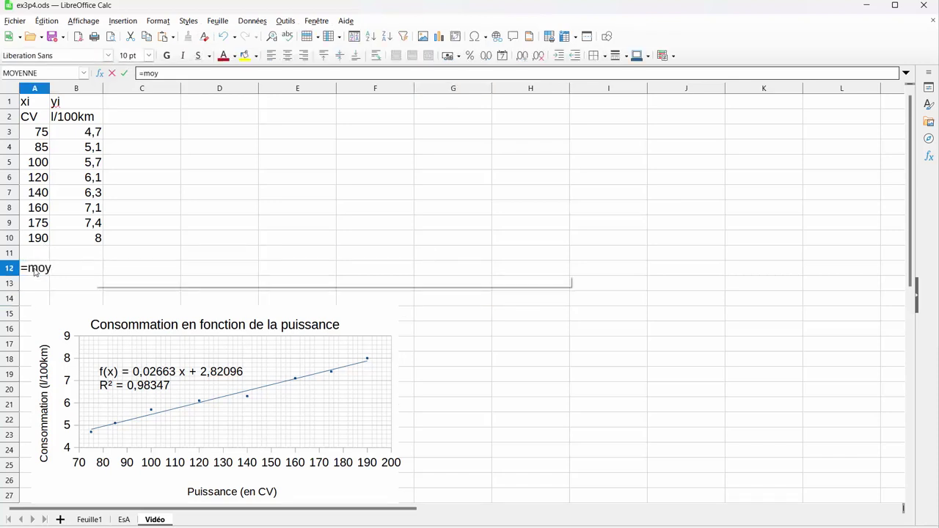
pyautogui.click(35, 137)
pyautogui.moveTo(36, 138); pyautogui.dragTo(35, 246)
pyautogui.press('Return')
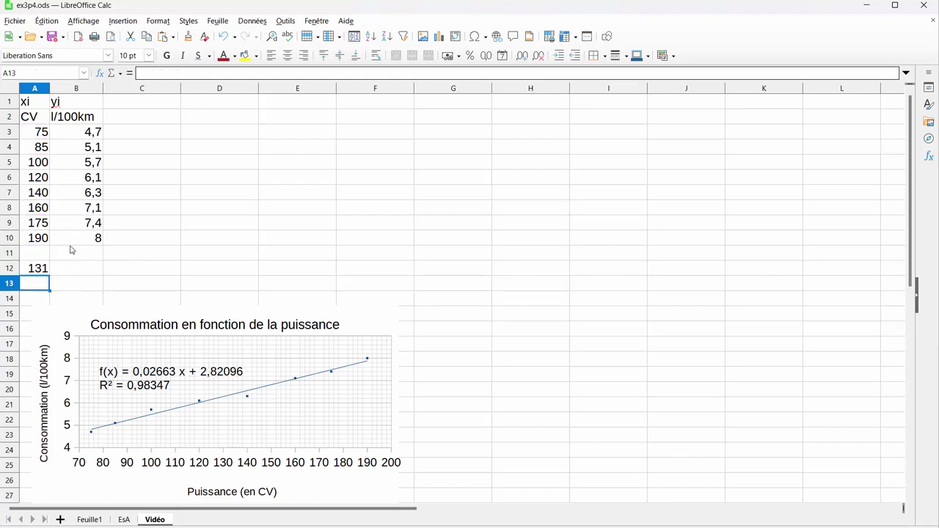
# - Calculate the average of the consumption values B3:B10 in cell B12 with the MOYENNE function
pyautogui.click(82, 273)
pyautogui.write('=')
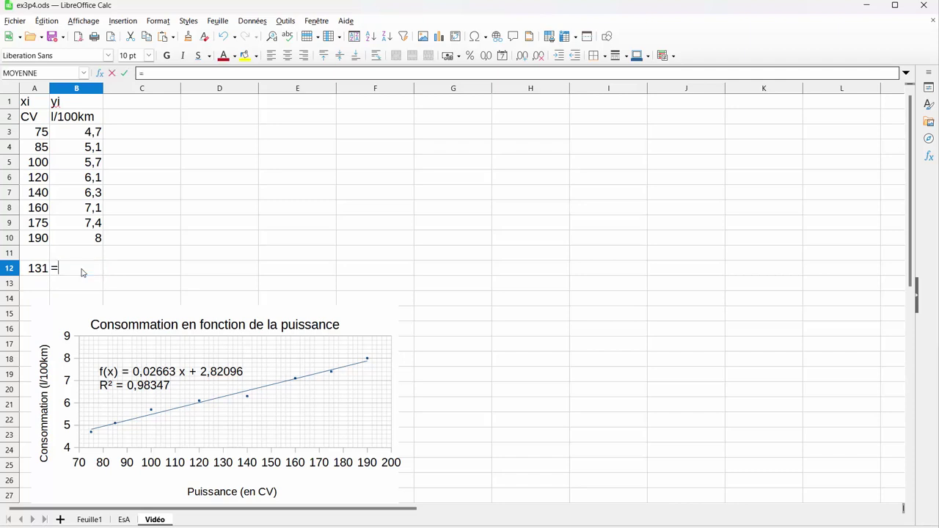
pyautogui.write('moy')
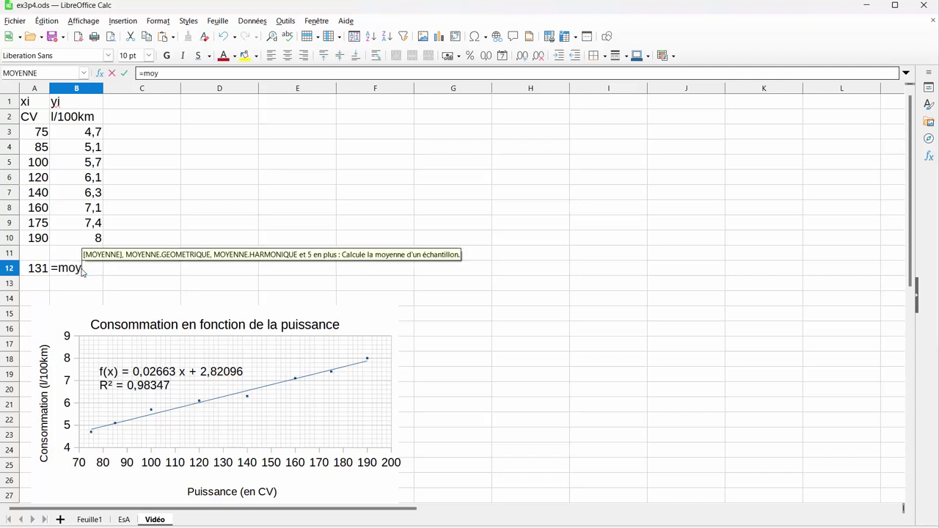
pyautogui.press('Return')
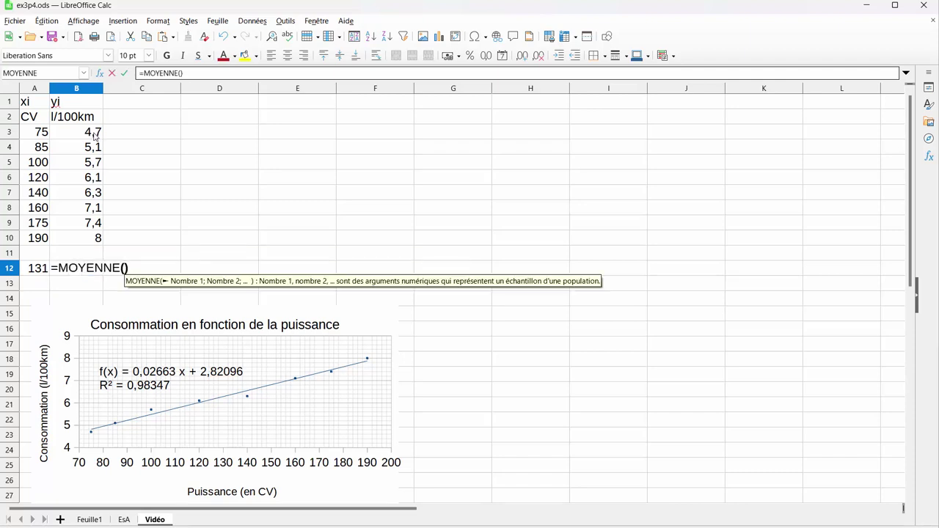
pyautogui.moveTo(94, 133); pyautogui.dragTo(91, 239)
pyautogui.press('Return')
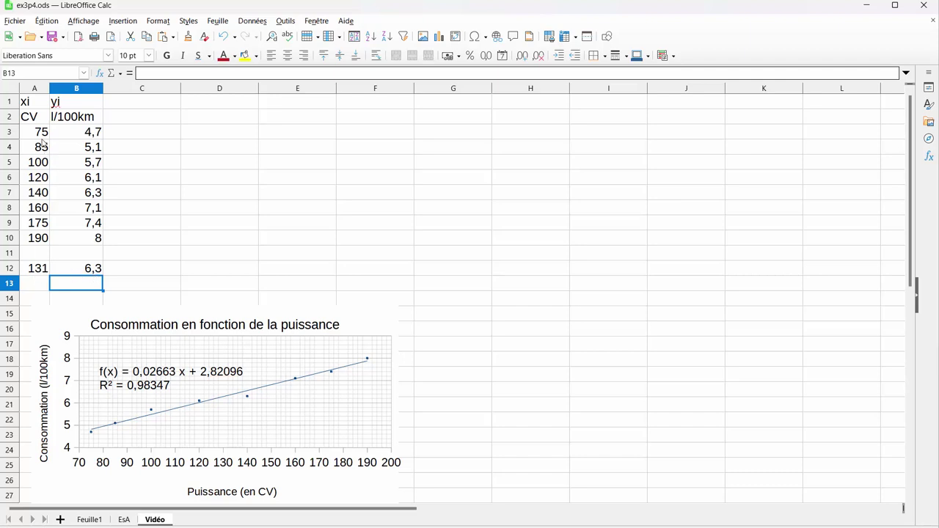
# - Add the header Xi in cell C1 and enter the formula =A3-A12 in cell C3
pyautogui.click(142, 105)
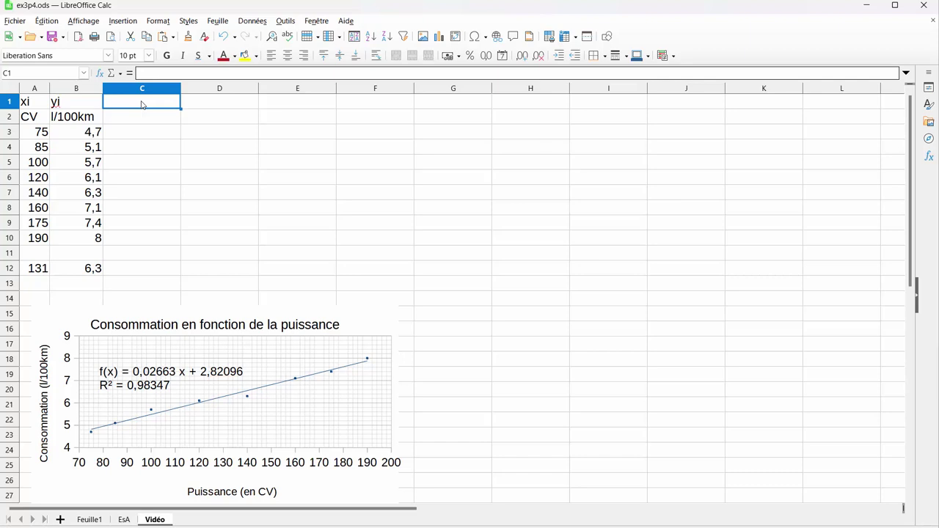
pyautogui.write('Xi')
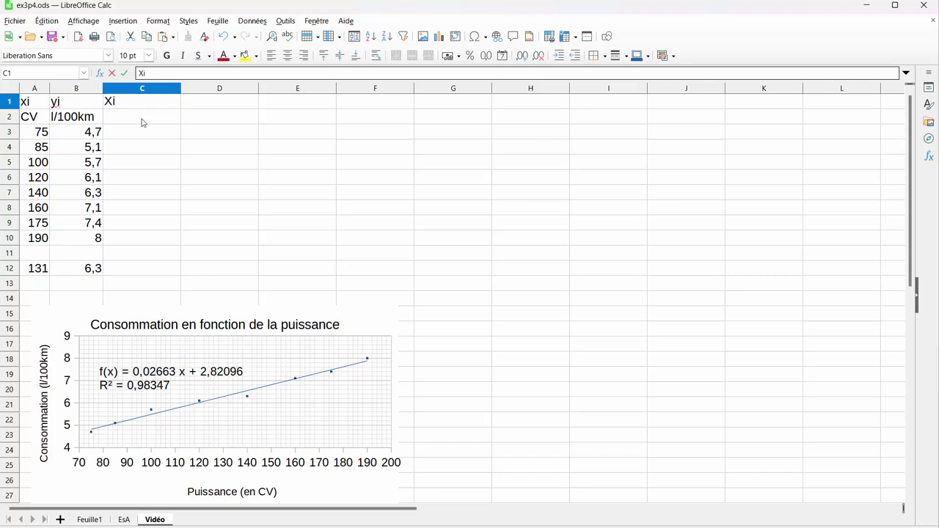
pyautogui.click(139, 138)
pyautogui.write('=')
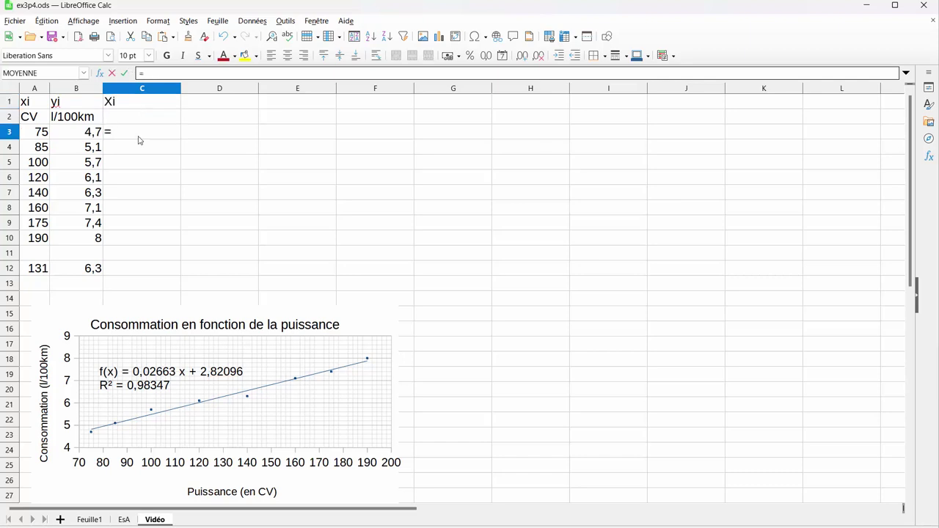
pyautogui.click(39, 134)
pyautogui.write('-')
pyautogui.click(40, 271)
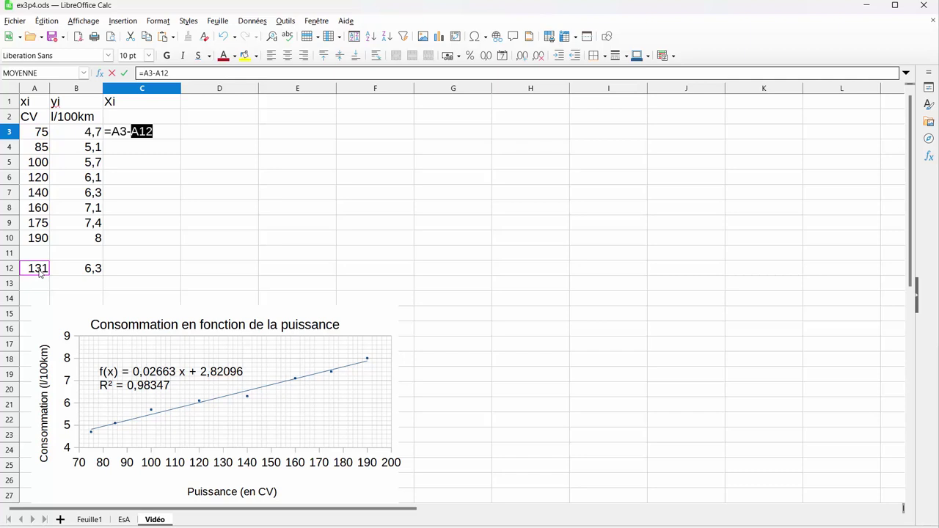
pyautogui.press('Return')
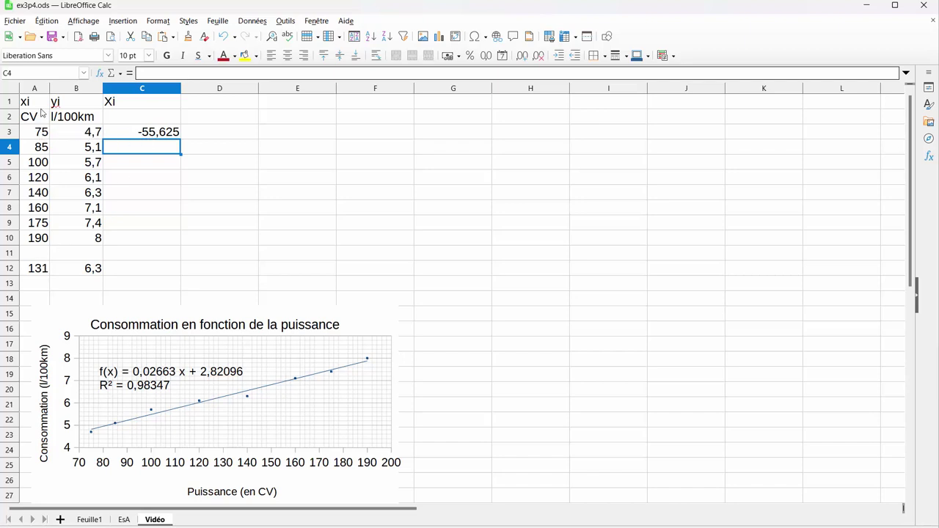
# - Make the reference to the average absolute in C3's formula, =A3-$A$12, and fill the formula down to C10
pyautogui.click(157, 134)
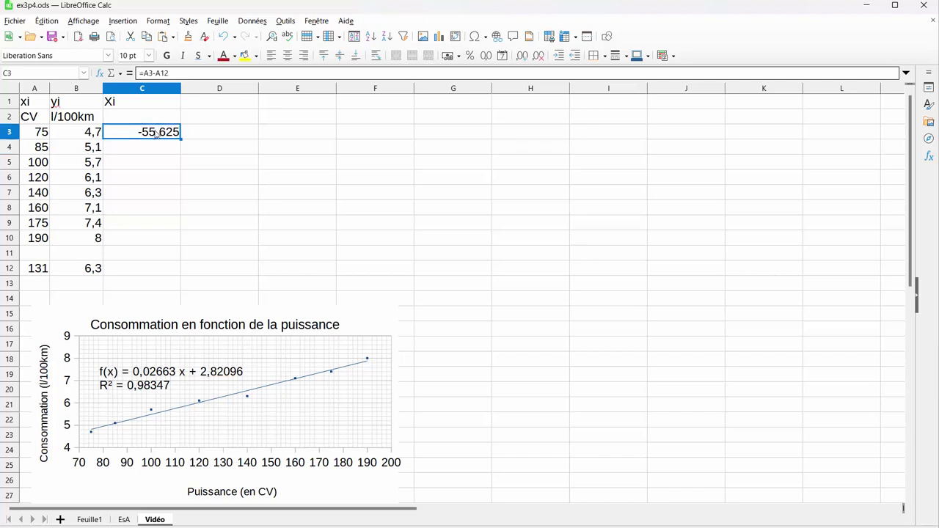
pyautogui.click(156, 74)
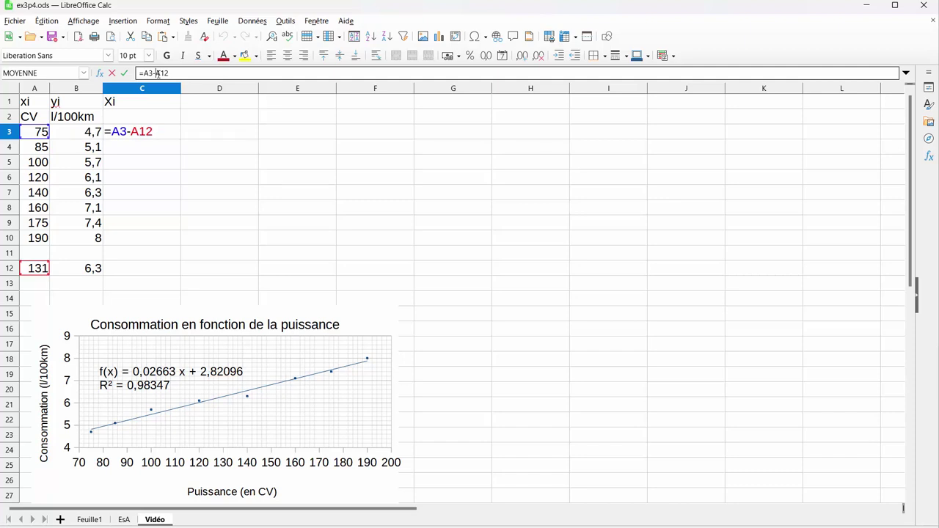
pyautogui.write('$')
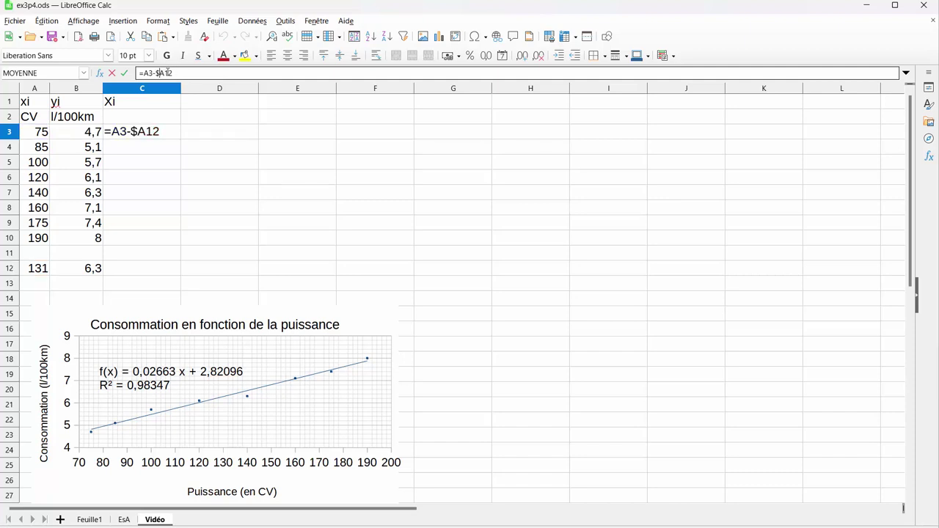
pyautogui.click(165, 74)
pyautogui.write('$')
pyautogui.press('Return')
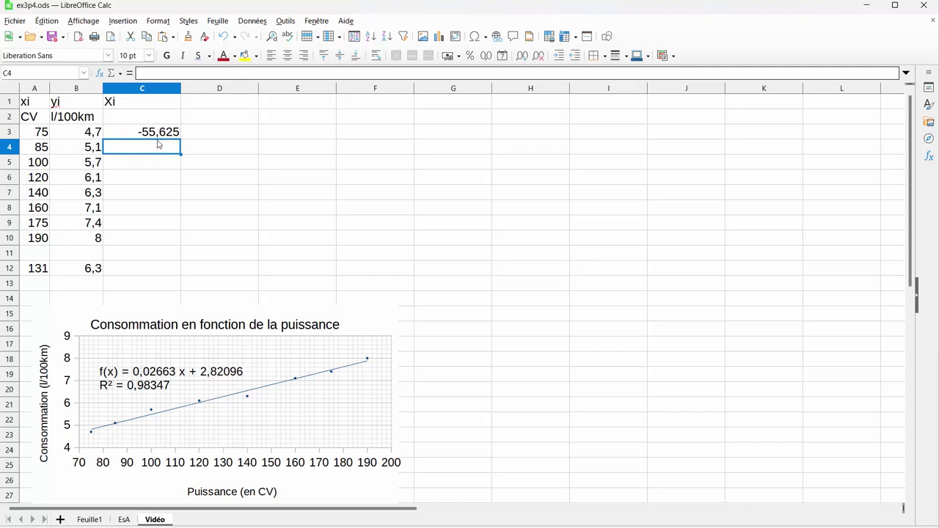
pyautogui.click(160, 136)
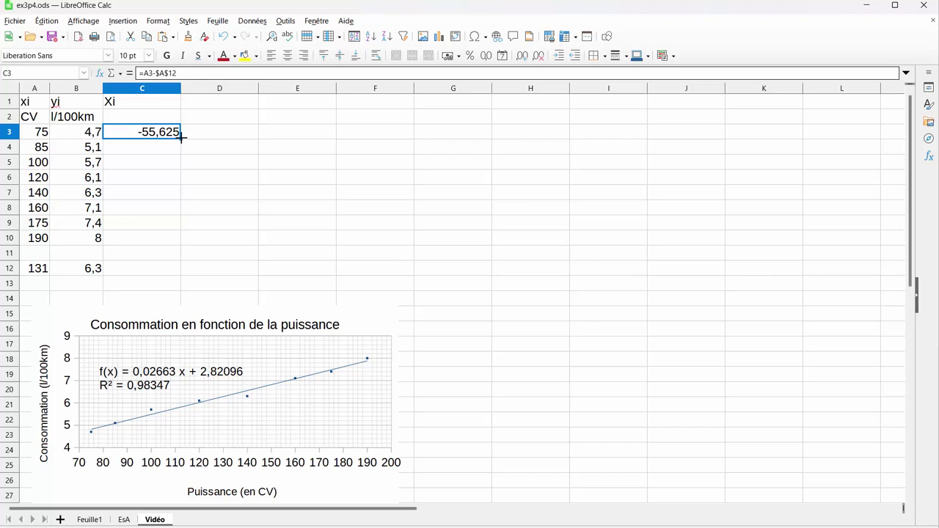
pyautogui.moveTo(182, 144); pyautogui.dragTo(176, 245)
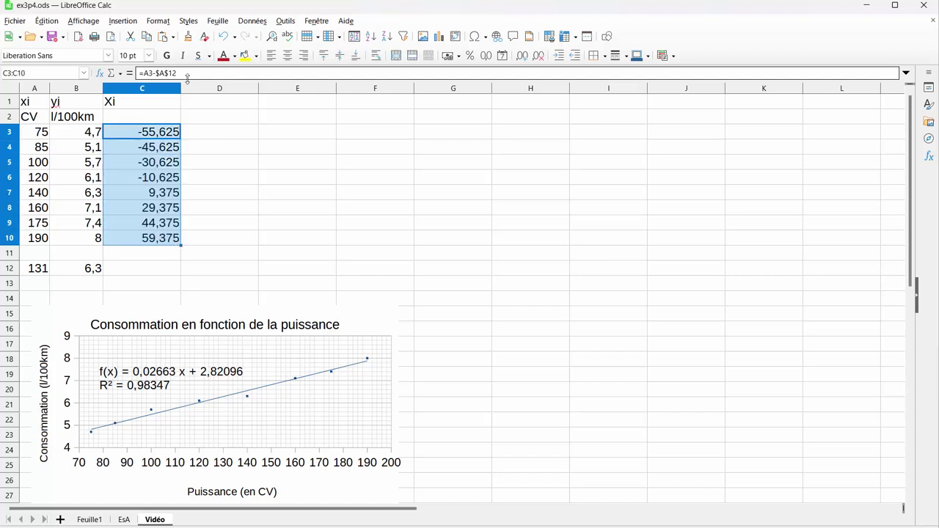
# - Narrow column C and enter the header Yi in cell D1
pyautogui.moveTo(180, 88); pyautogui.dragTo(137, 89)
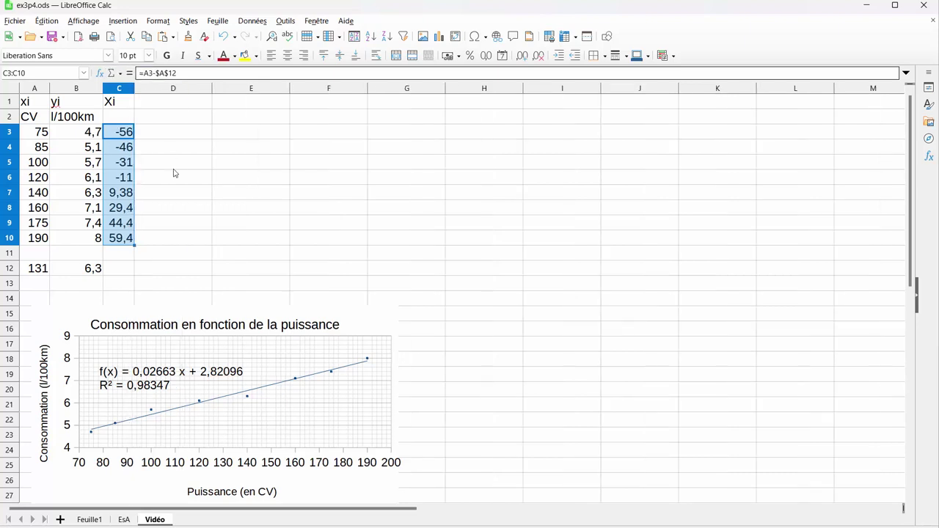
pyautogui.click(184, 105)
pyautogui.write('Yi')
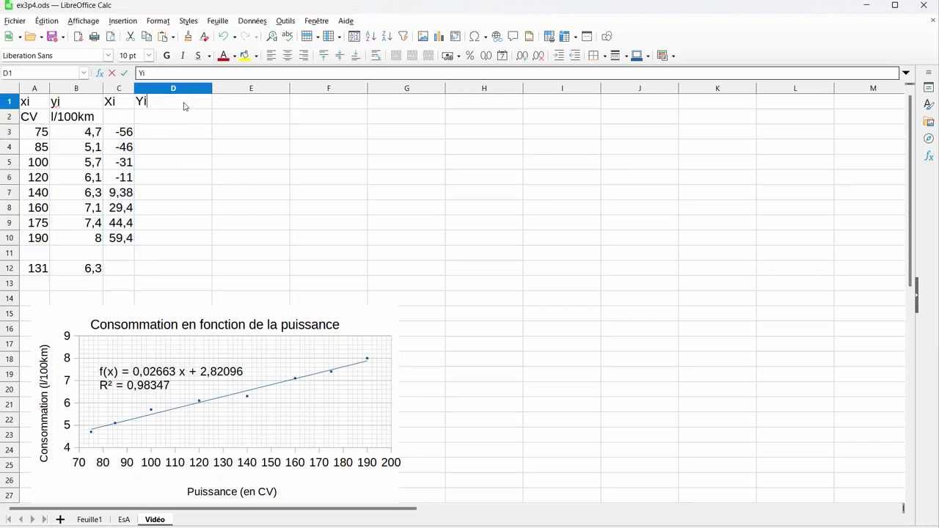
# - Enter the formula =B3-$B$12 in cell D3 and fill it down to D10
pyautogui.click(181, 133)
pyautogui.write('=')
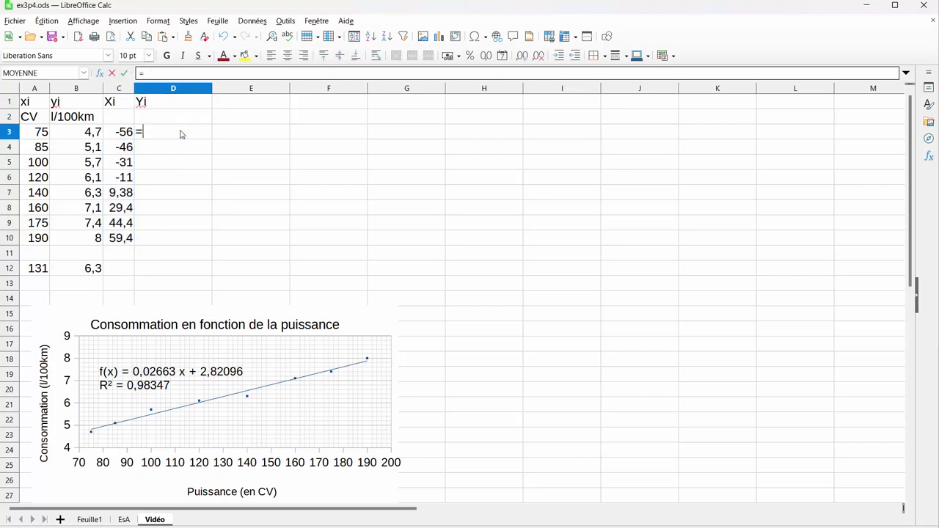
pyautogui.click(74, 135)
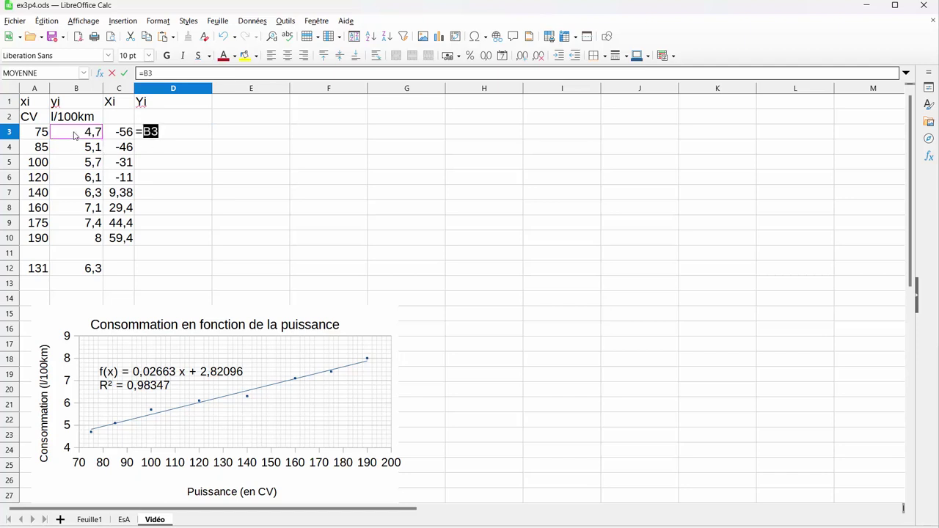
pyautogui.write('-')
pyautogui.click(92, 270)
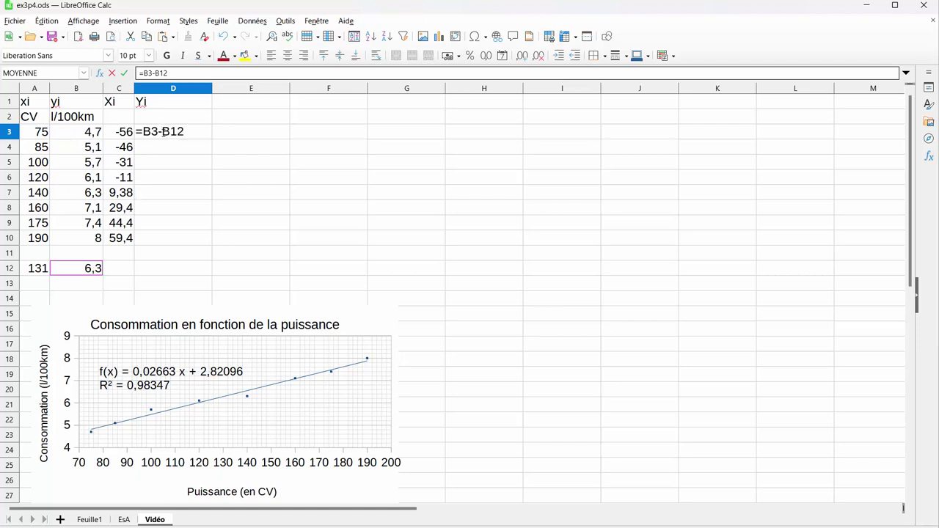
pyautogui.write('$')
pyautogui.click(180, 132)
pyautogui.write('$')
pyautogui.press('Return')
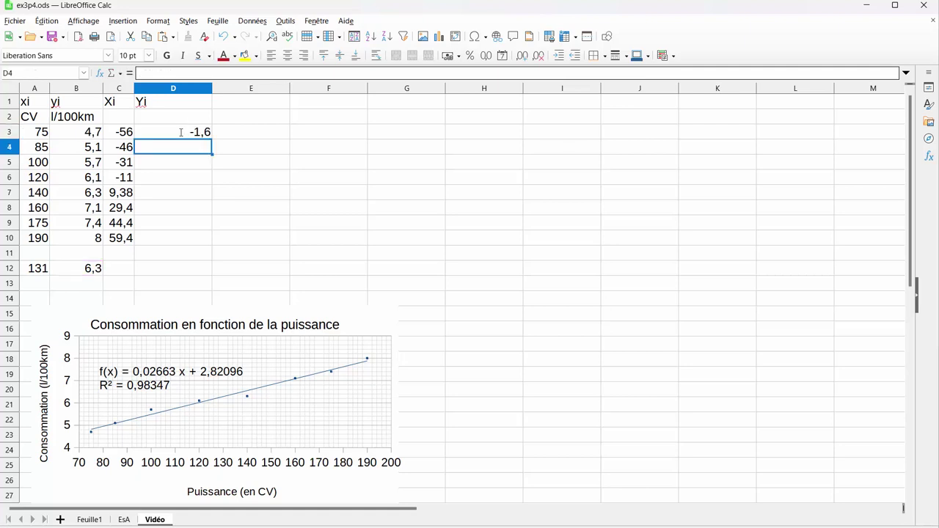
pyautogui.click(196, 133)
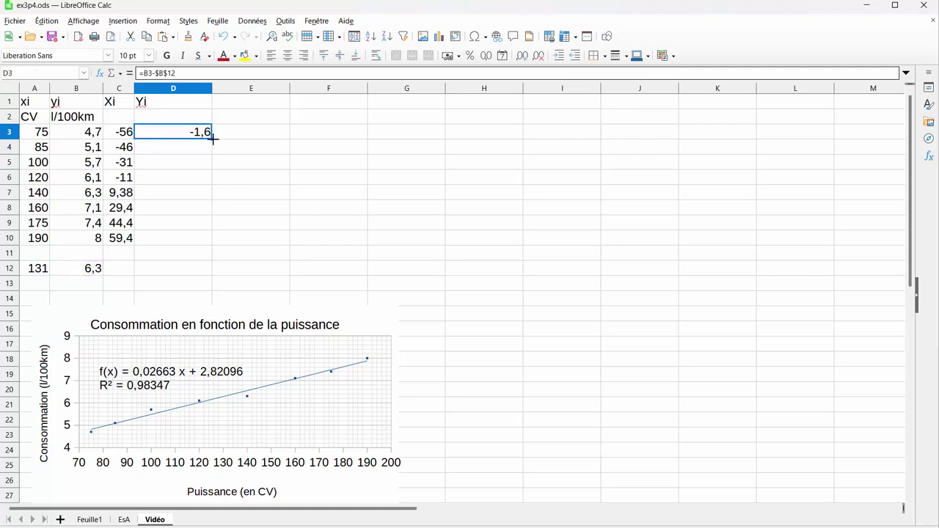
pyautogui.moveTo(212, 140); pyautogui.dragTo(205, 239)
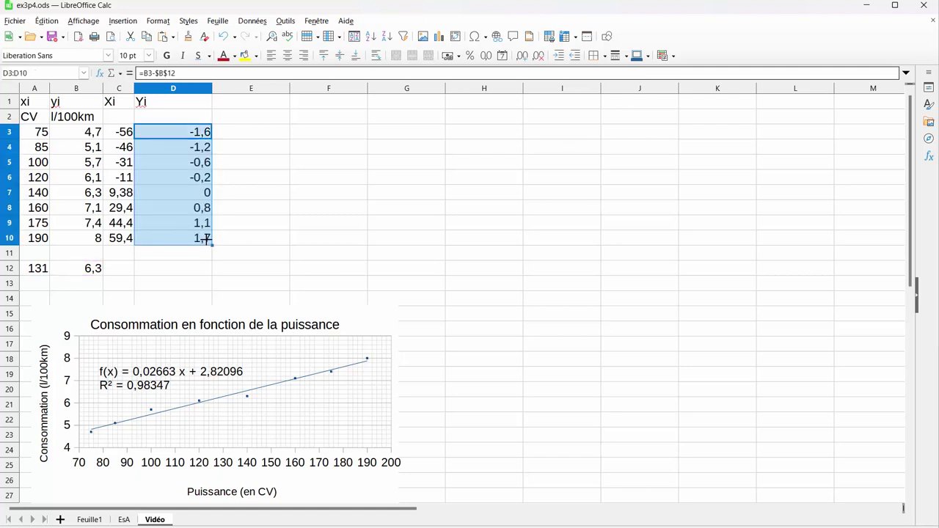
# - Examine the filled formulas in cells D3 to D10, checking the relative and absolute references
pyautogui.click(177, 167)
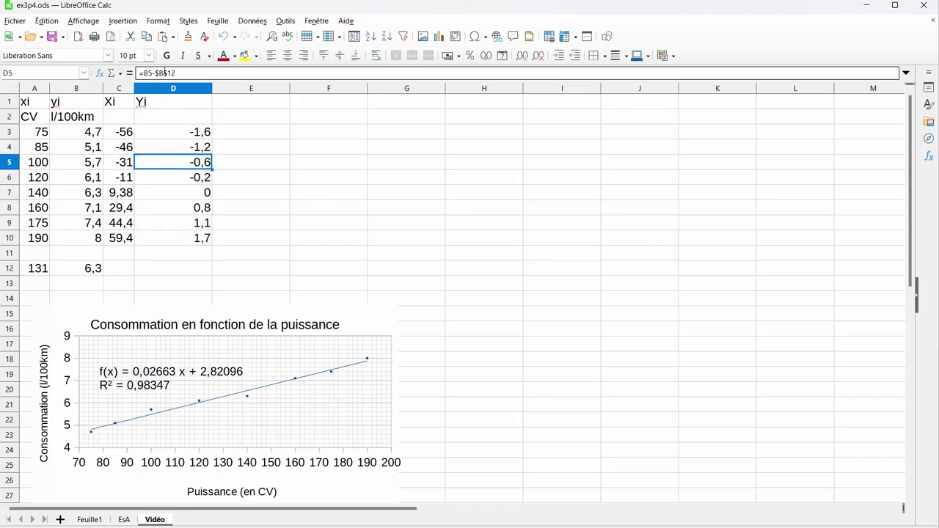
pyautogui.click(175, 136)
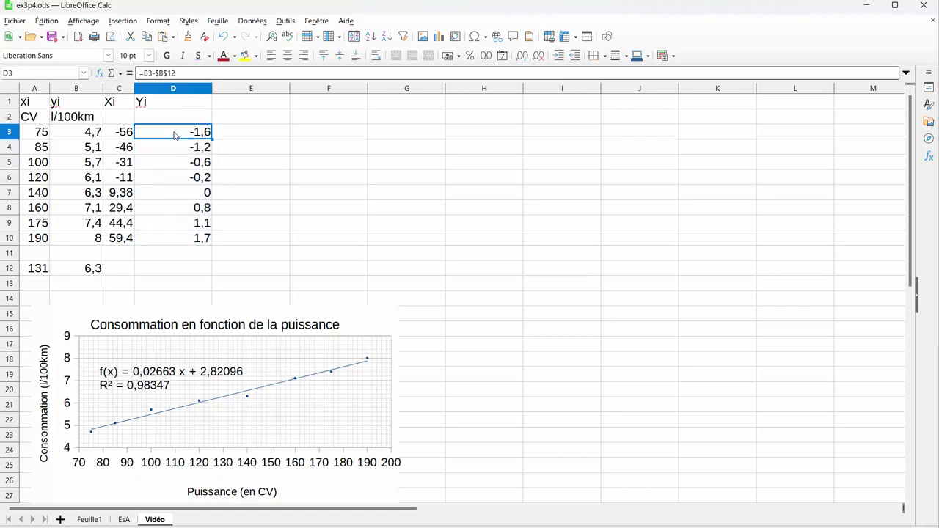
pyautogui.click(170, 148)
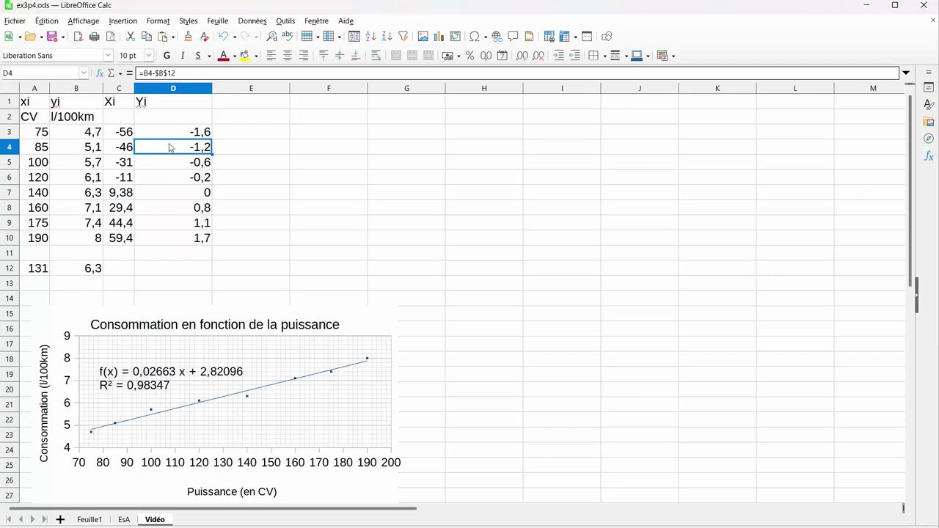
pyautogui.click(169, 167)
pyautogui.click(169, 181)
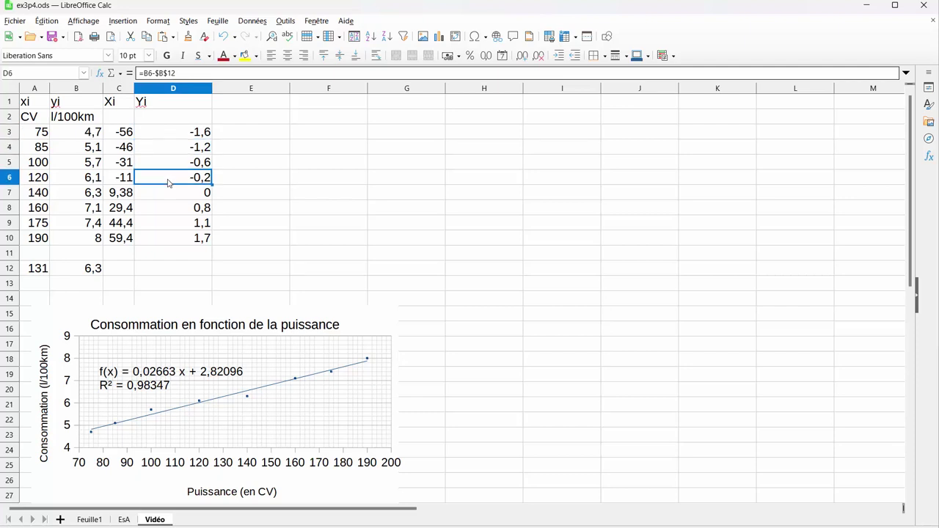
pyautogui.click(169, 195)
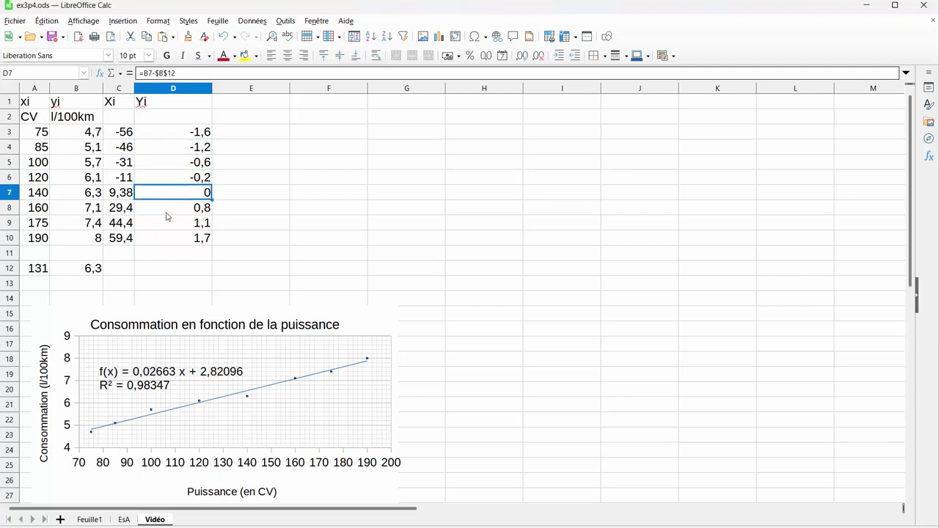
pyautogui.click(168, 214)
pyautogui.click(167, 227)
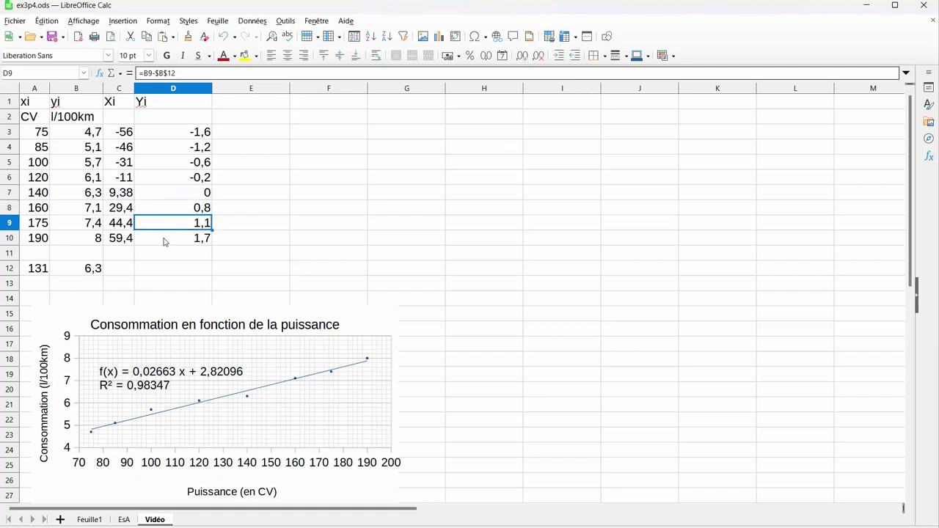
pyautogui.click(164, 243)
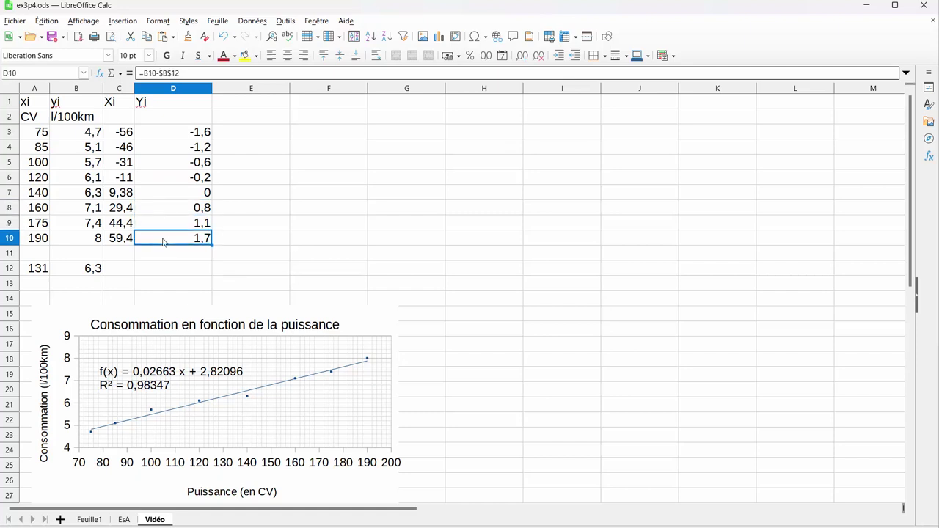
# - Fit column D's width to its contents and calculate the average of C3:C10 in cell C12 with the MOYENNE function
pyautogui.doubleClick(211, 89)
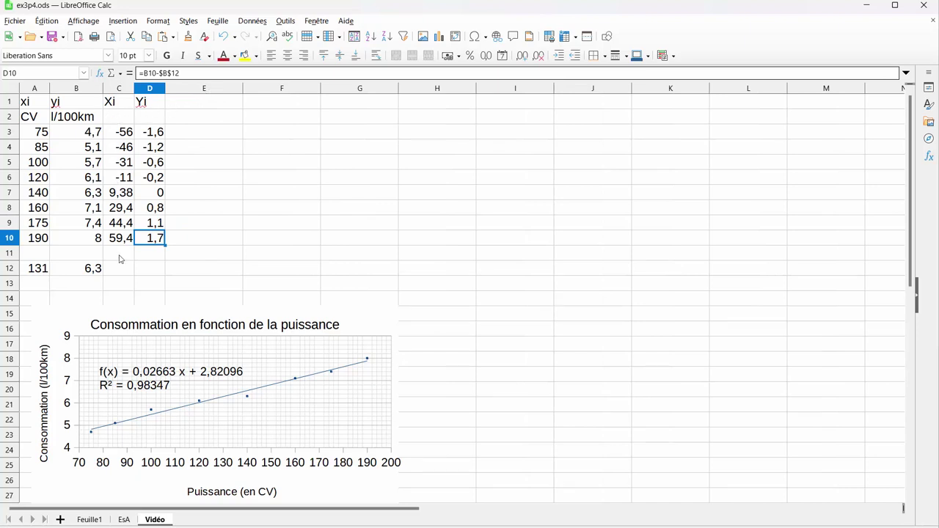
pyautogui.click(119, 271)
pyautogui.write('=moy')
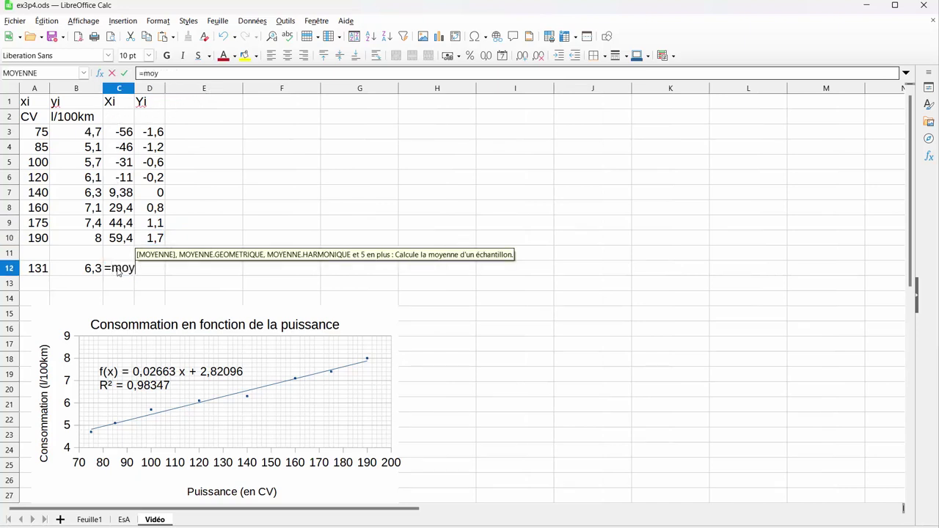
pyautogui.press('Return')
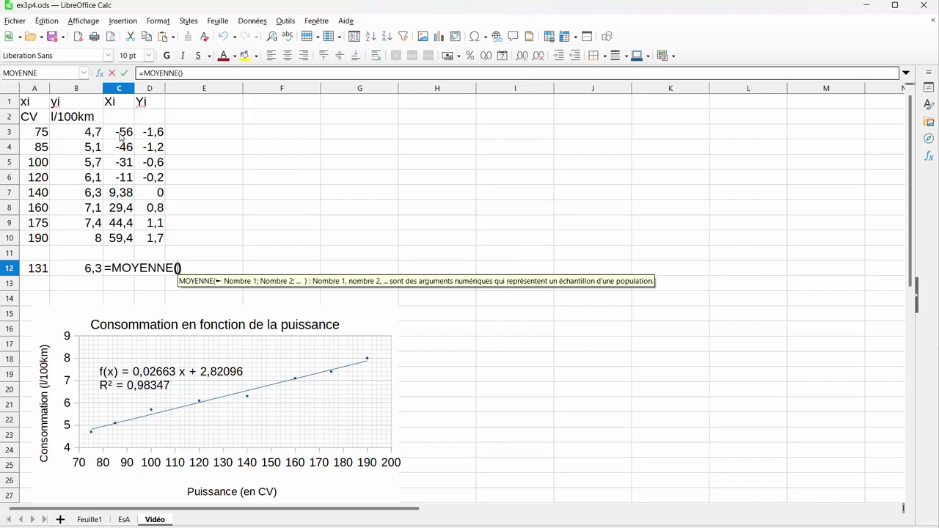
pyautogui.moveTo(123, 136); pyautogui.dragTo(121, 239)
pyautogui.press('Return')
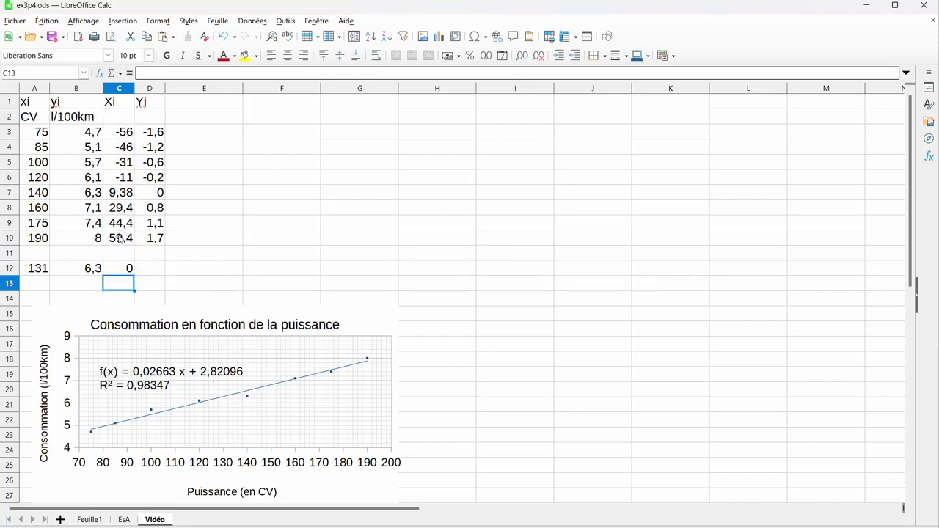
# - Calculate the average of the Yi values D3:D10 in cell D12 with the MOYENNE function
pyautogui.click(155, 273)
pyautogui.write('=')
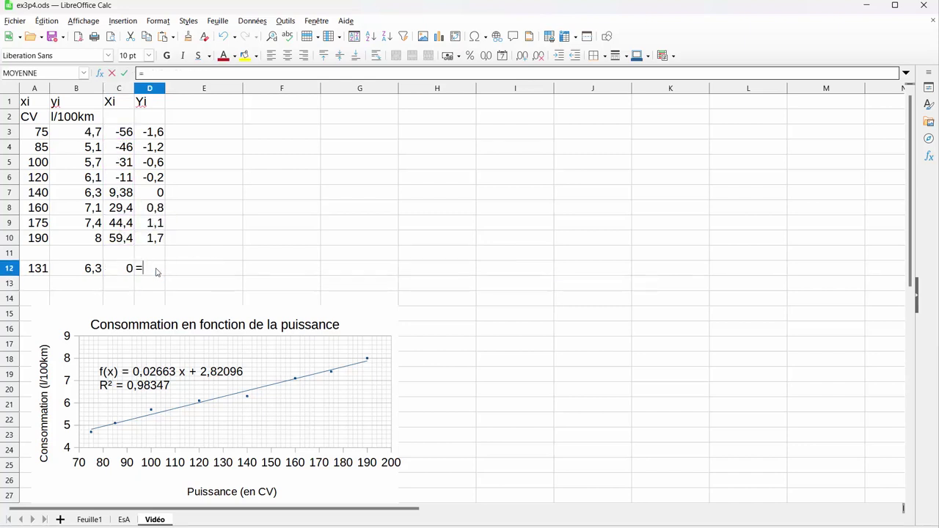
pyautogui.write('mo')
pyautogui.press('Return')
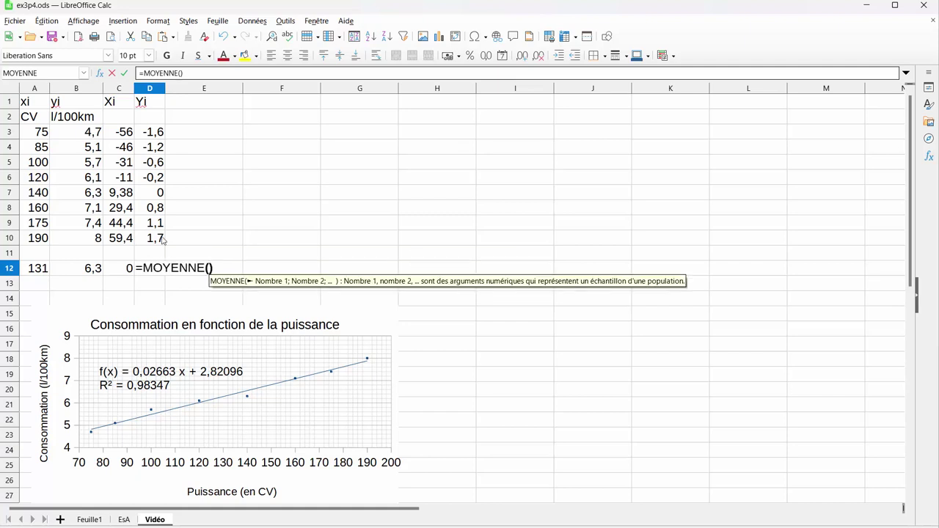
pyautogui.moveTo(152, 132); pyautogui.dragTo(150, 247)
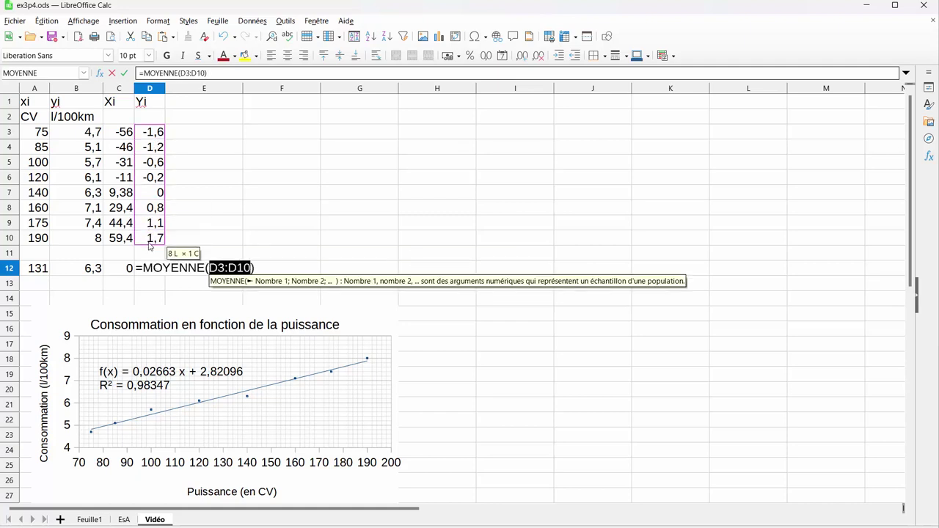
pyautogui.press('Return')
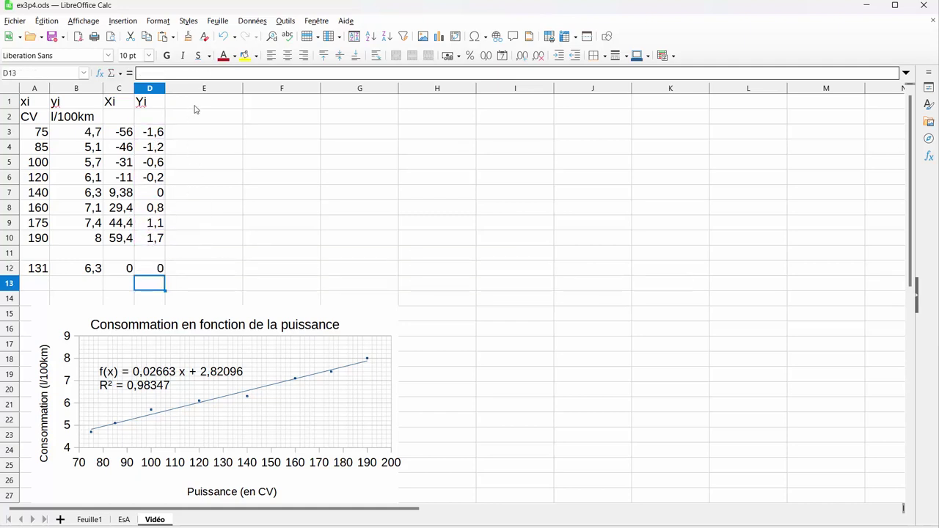
# - Enter the header Xi² in cell E1, with the 2 as a superscript
pyautogui.click(201, 104)
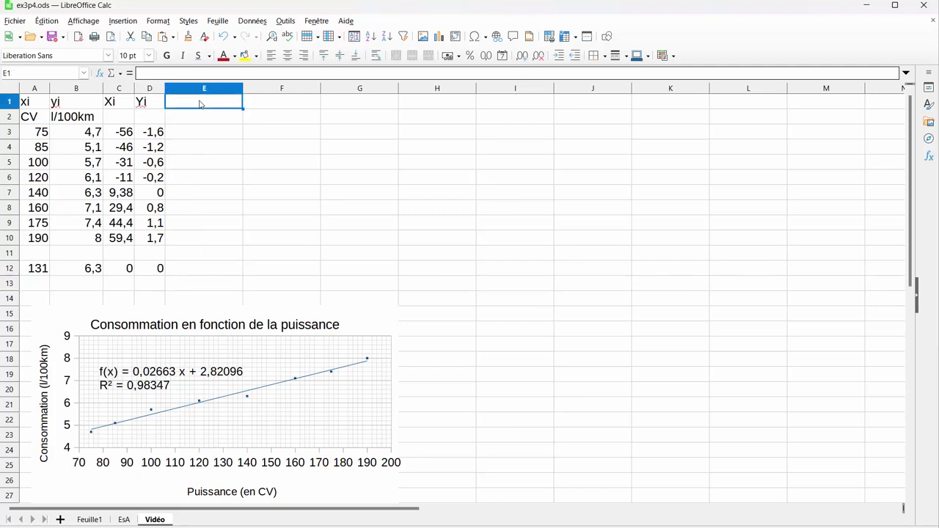
pyautogui.write('Xi')
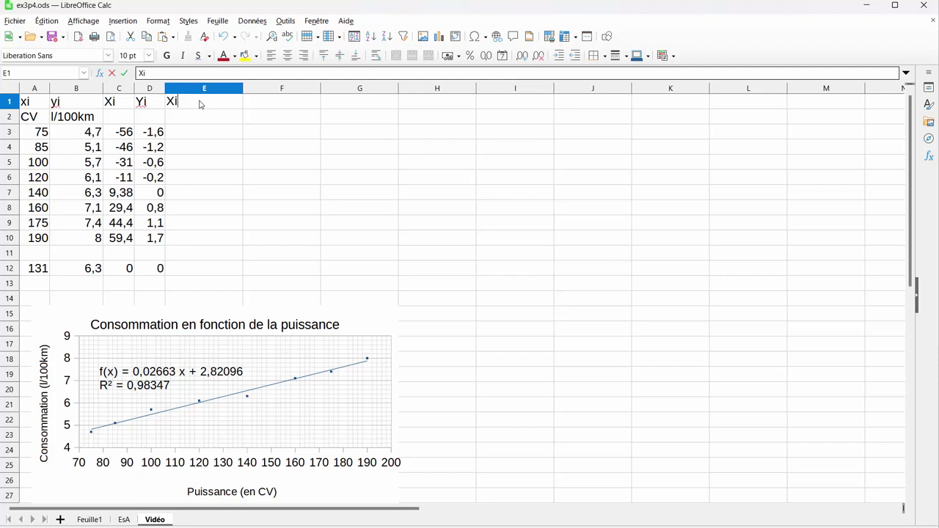
pyautogui.write('^2')
pyautogui.press('Return')
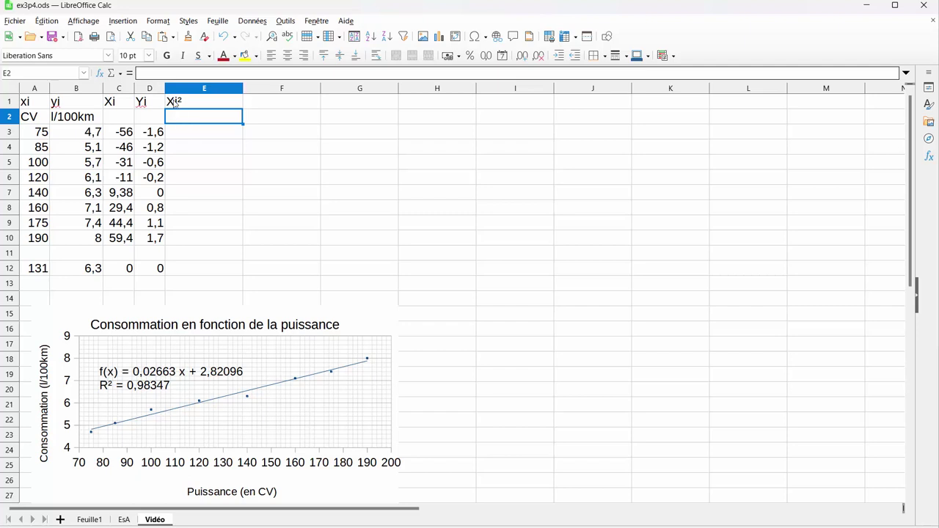
pyautogui.click(174, 104)
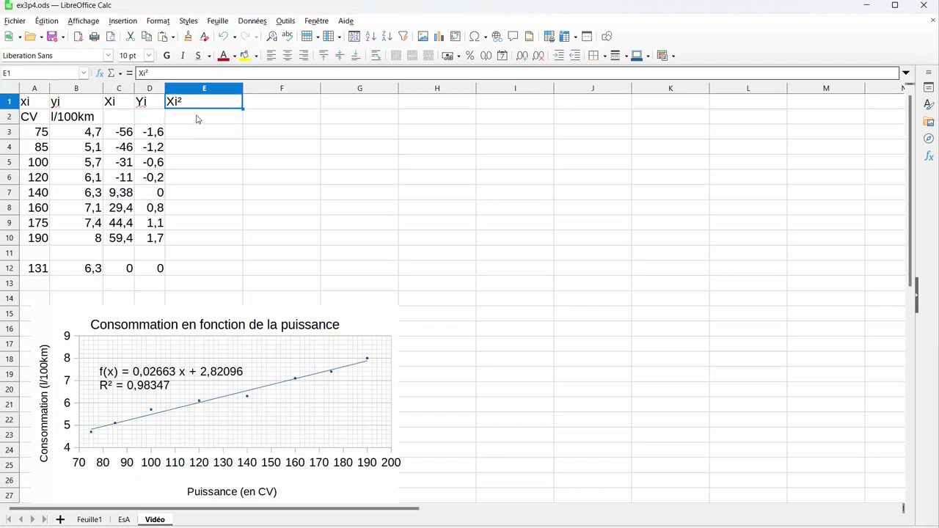
# - Enter the formula =C3*C3 in cell E3 and fill it down to E10
pyautogui.click(189, 136)
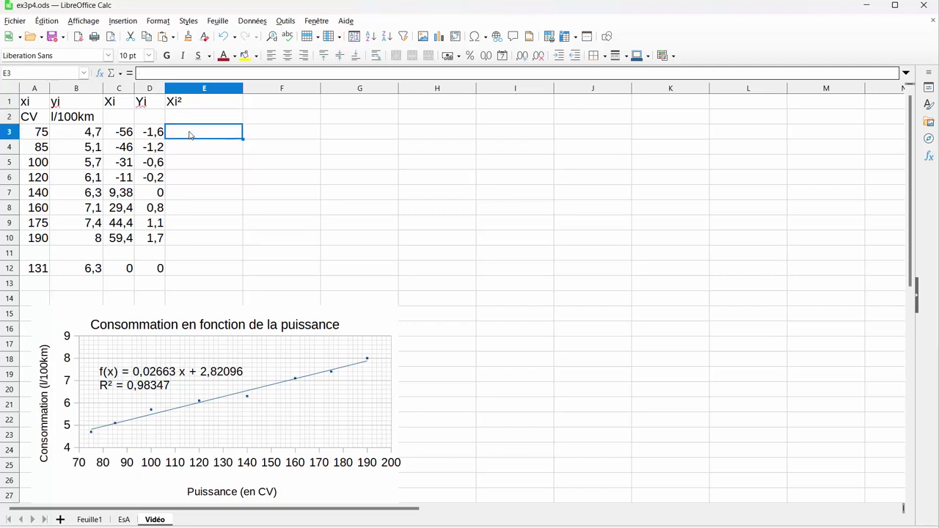
pyautogui.write('=')
pyautogui.click(112, 135)
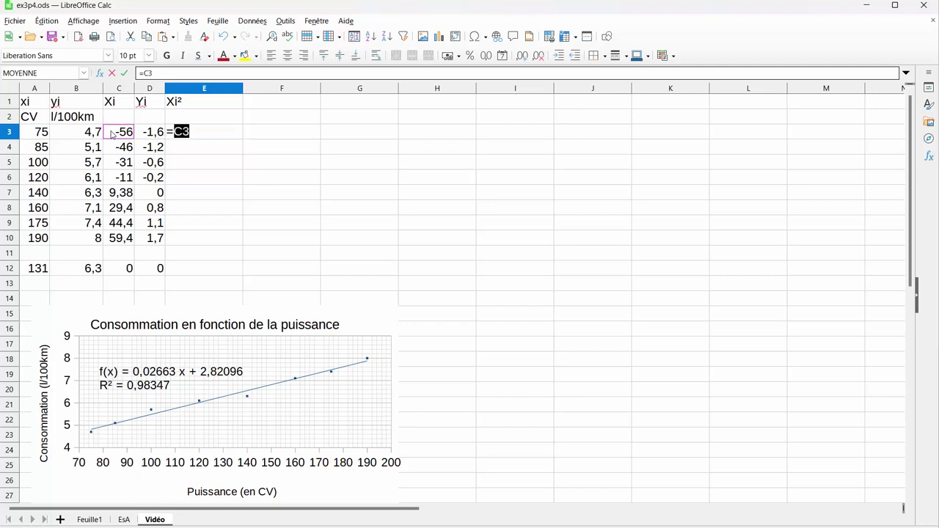
pyautogui.write('*')
pyautogui.click(122, 133)
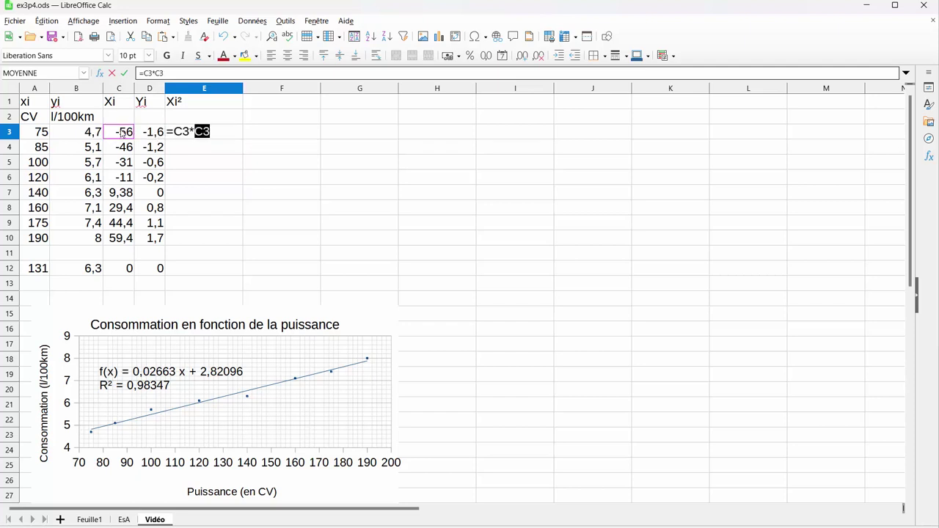
pyautogui.press('Return')
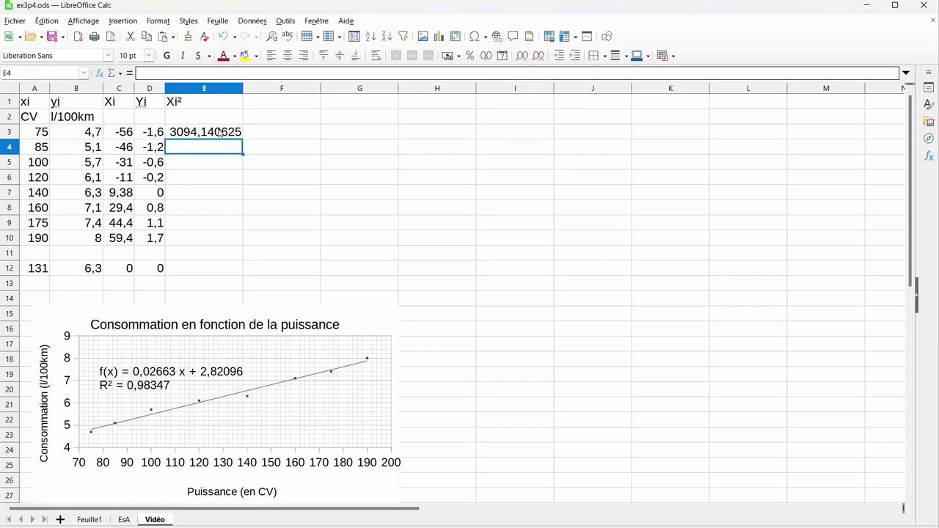
pyautogui.click(241, 137)
pyautogui.moveTo(243, 139); pyautogui.dragTo(235, 240)
# - Calculate the average of E3:E10 in cell E12 with the MOYENNE function and narrow column E
pyautogui.click(199, 273)
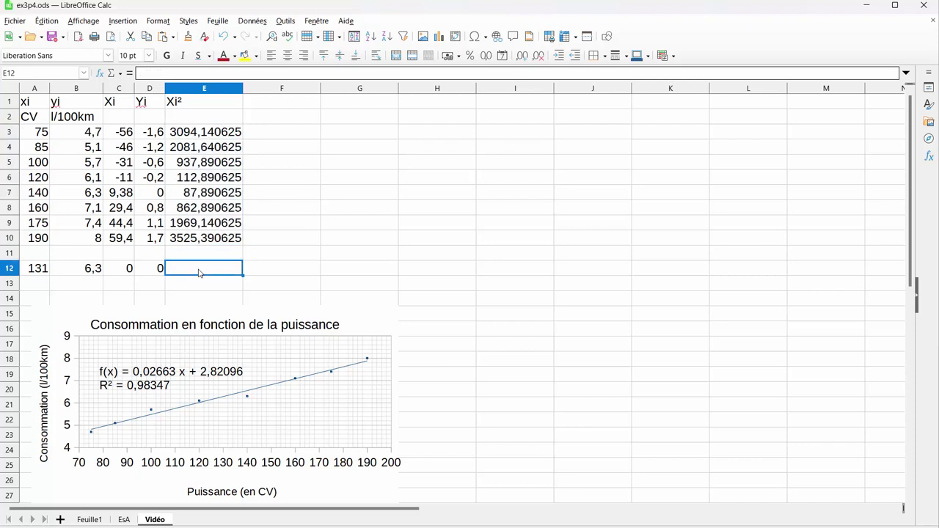
pyautogui.write('=moy')
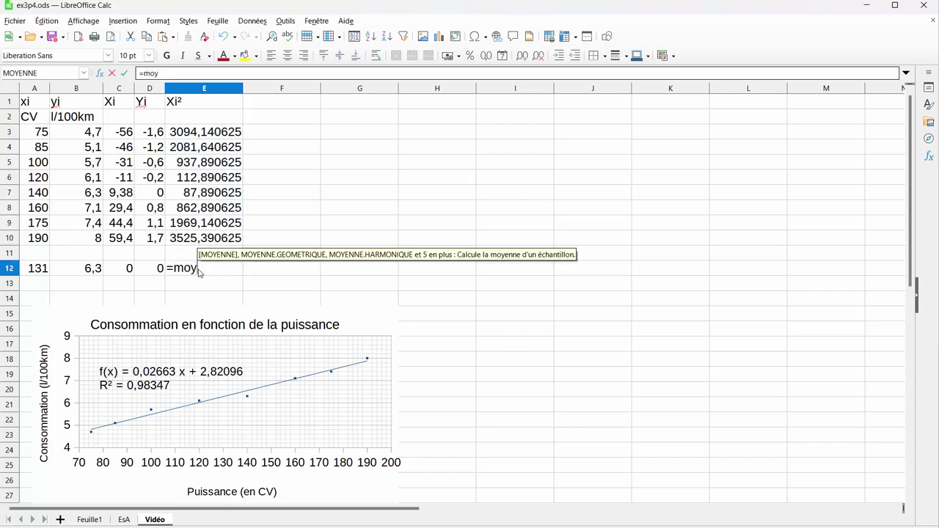
pyautogui.press('Return')
pyautogui.moveTo(205, 136); pyautogui.dragTo(198, 240)
pyautogui.press('Return')
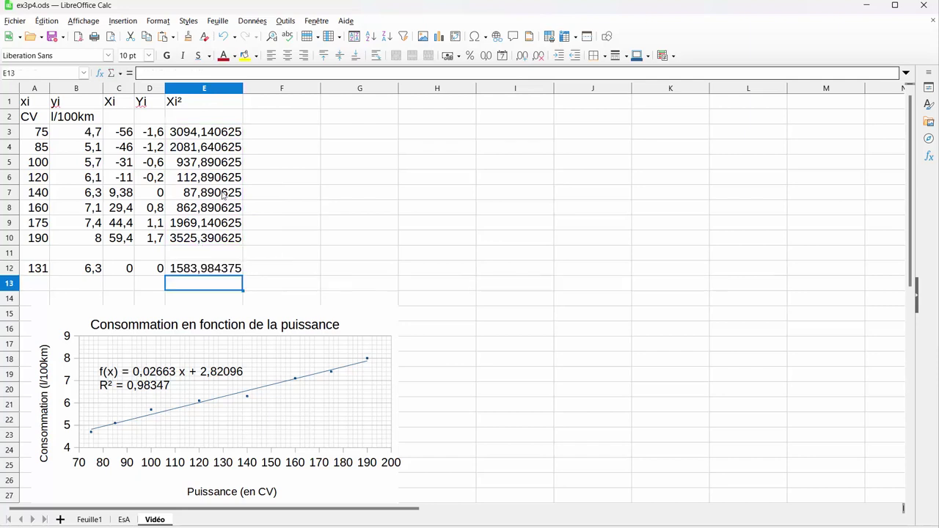
pyautogui.moveTo(243, 88); pyautogui.dragTo(208, 86)
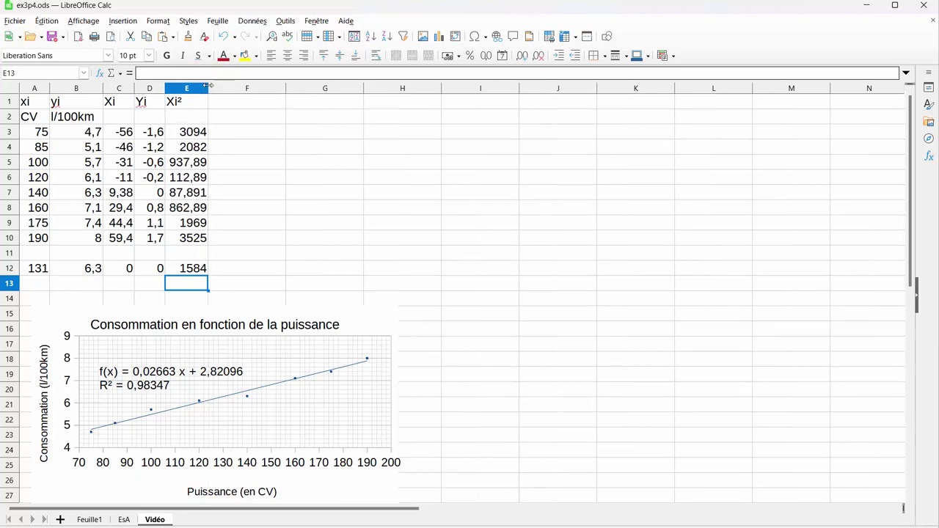
# - Enter the header Yi² in cell F1, with the 2 as a superscript
pyautogui.click(239, 106)
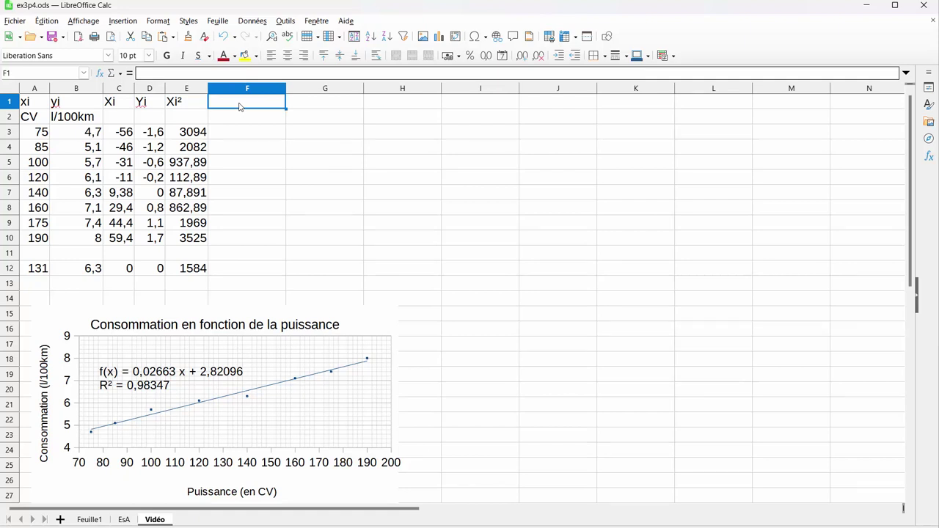
pyautogui.write('Yi^2')
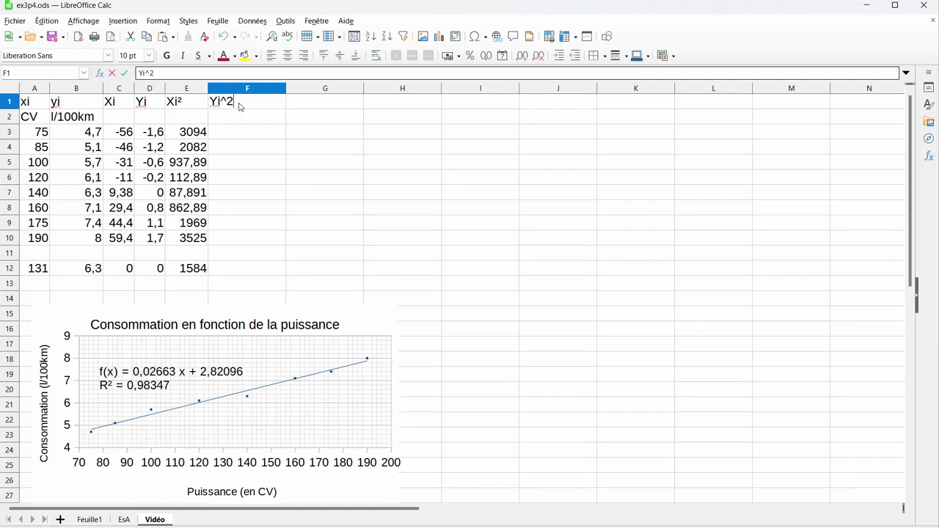
pyautogui.press('Return')
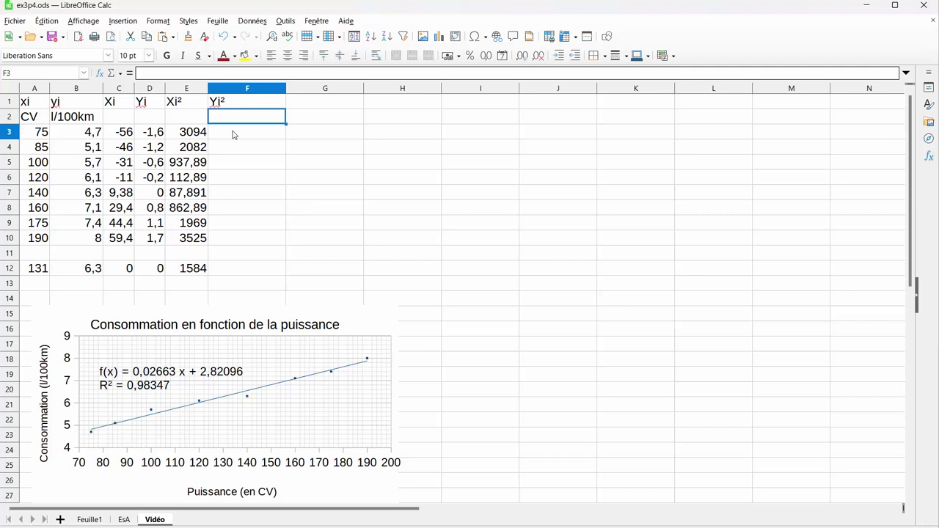
# - Enter the formula =D3^2 in cell F3, fill it down to F10 and narrow column F
pyautogui.click(234, 134)
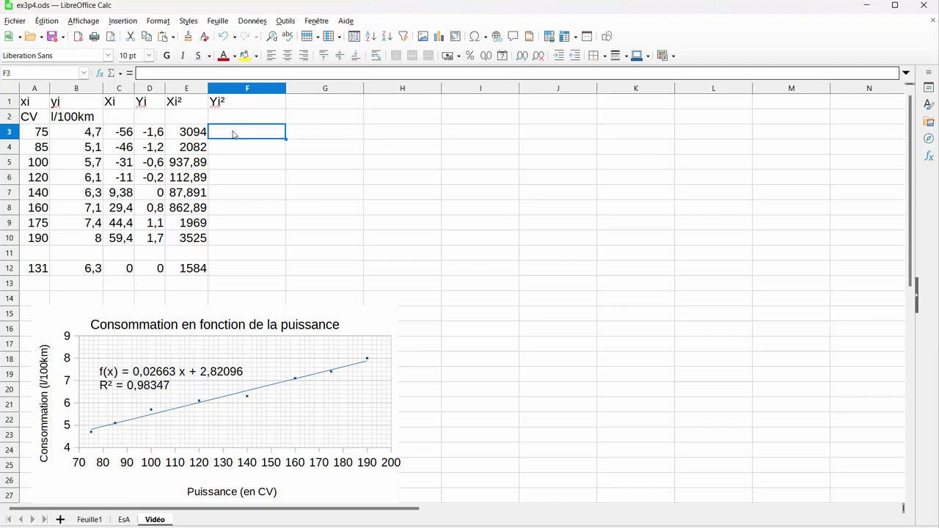
pyautogui.write('=')
pyautogui.click(151, 133)
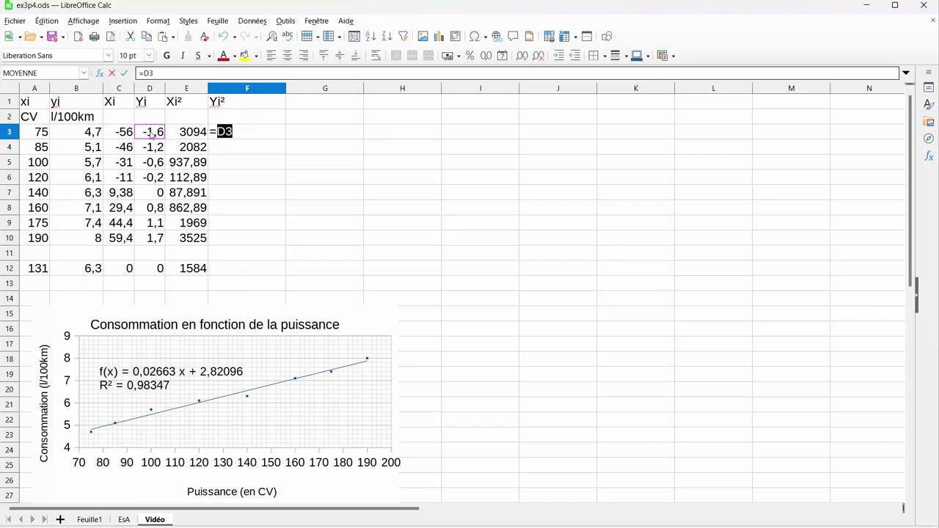
pyautogui.write('^2')
pyautogui.press('Return')
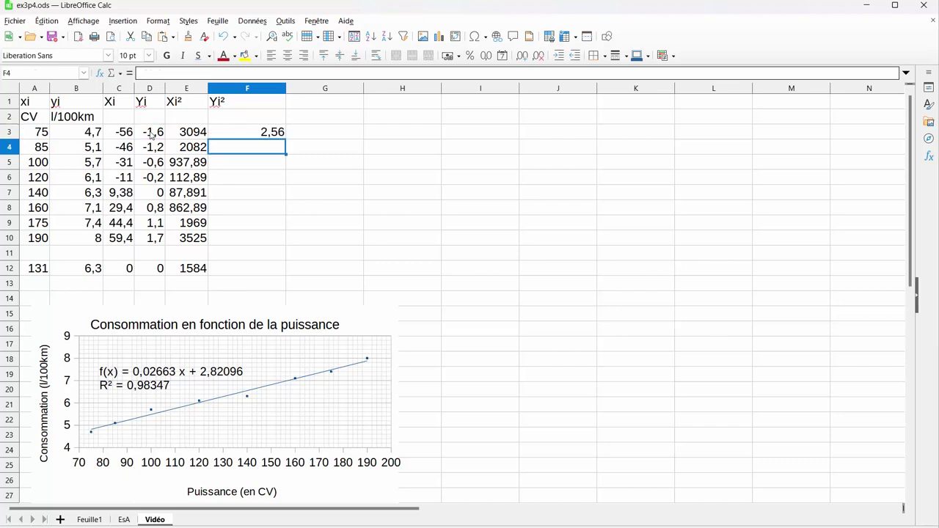
pyautogui.click(262, 133)
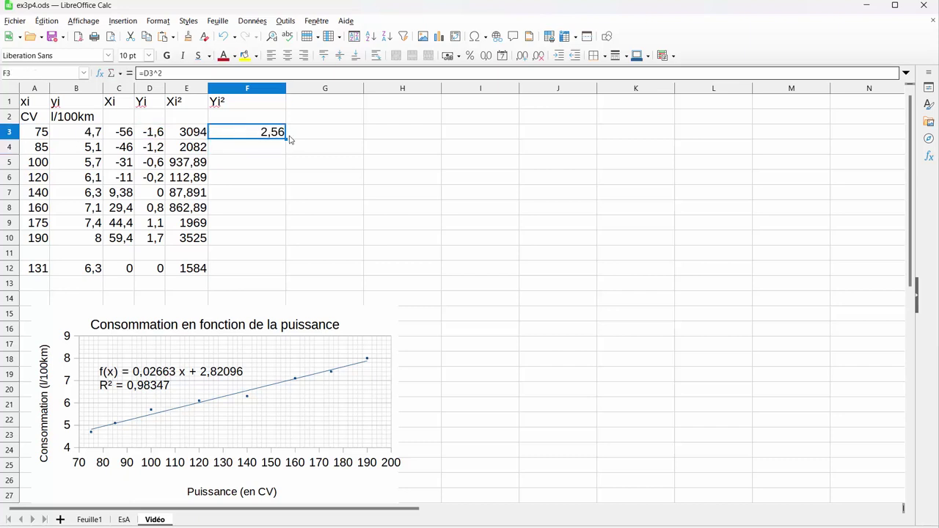
pyautogui.moveTo(285, 140); pyautogui.dragTo(283, 241)
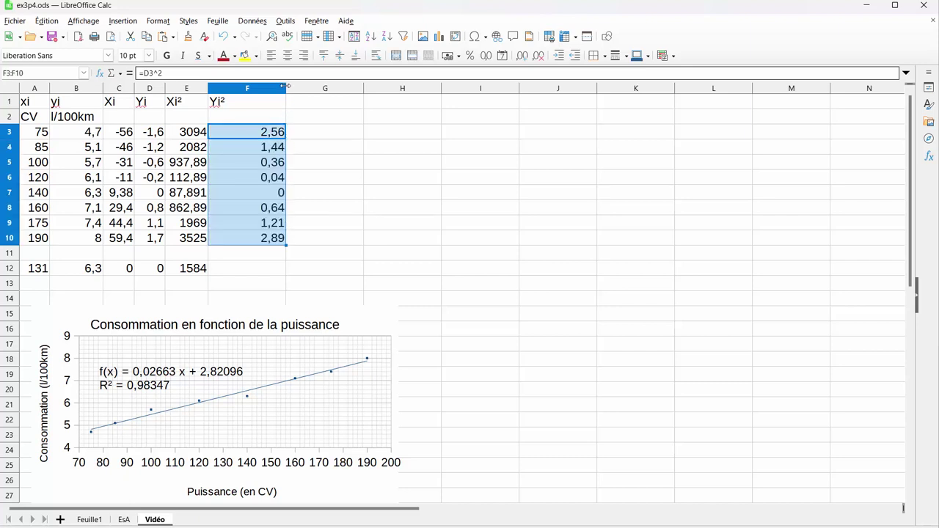
pyautogui.moveTo(285, 88); pyautogui.dragTo(246, 88)
# - Calculate the average of the Yi² values F3:F10 in cell F12 with the MOYENNE function
pyautogui.click(232, 273)
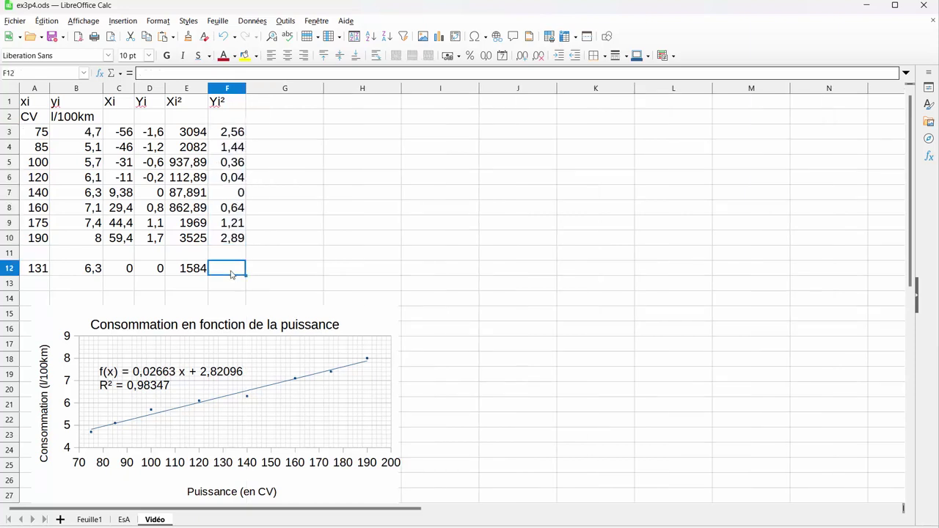
pyautogui.write('=moye')
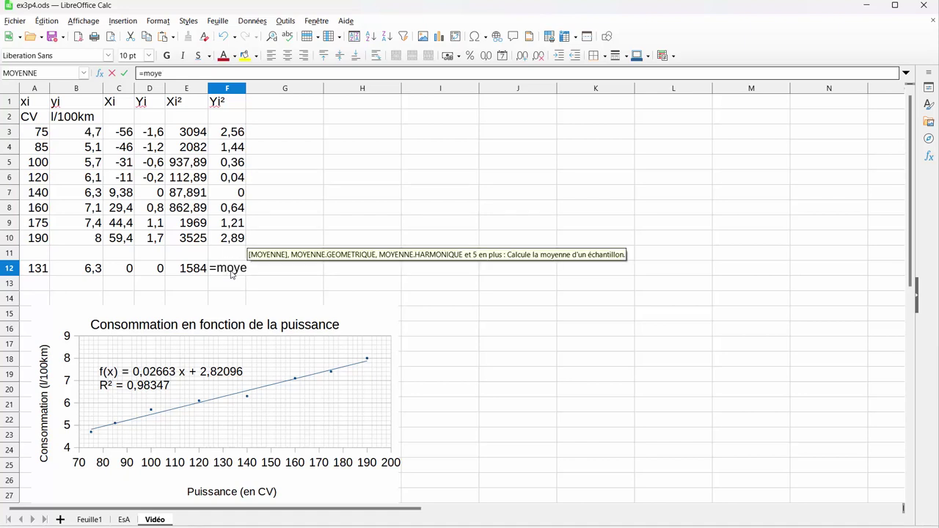
pyautogui.press('Return')
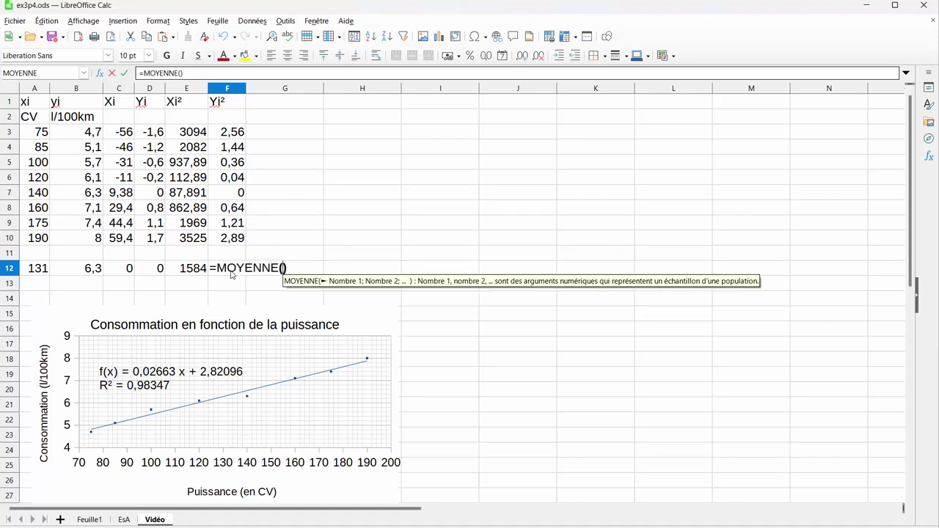
pyautogui.click(227, 133)
pyautogui.moveTo(227, 133); pyautogui.dragTo(226, 243)
pyautogui.press('Return')
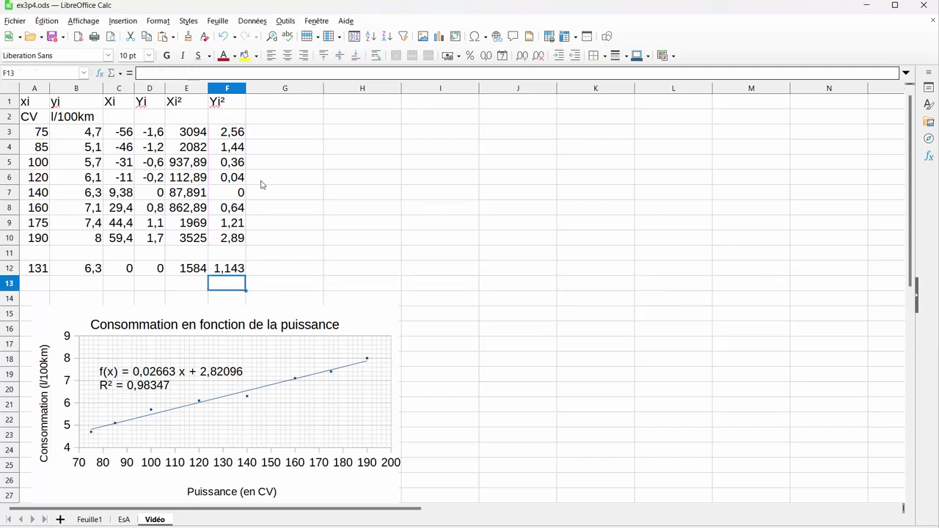
# - Enter the header XiYi in cell G1 and the formula =C3*D3 in cell G3
pyautogui.click(272, 107)
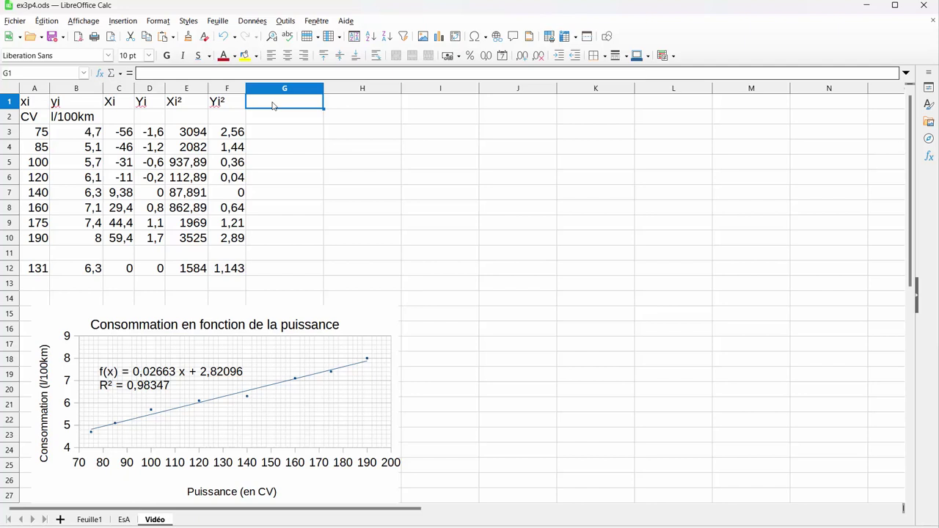
pyautogui.write('XiYi')
pyautogui.click(273, 136)
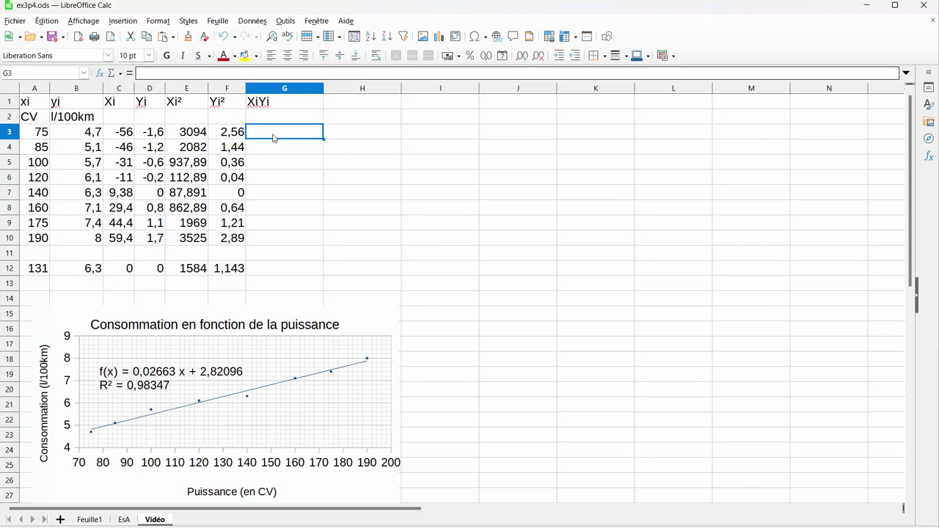
pyautogui.write('=')
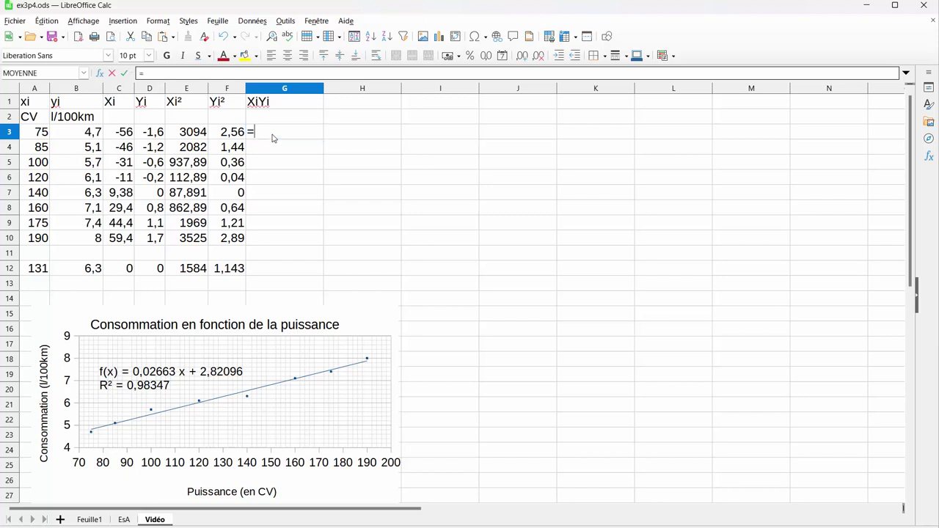
pyautogui.click(121, 134)
pyautogui.write('*')
pyautogui.click(161, 134)
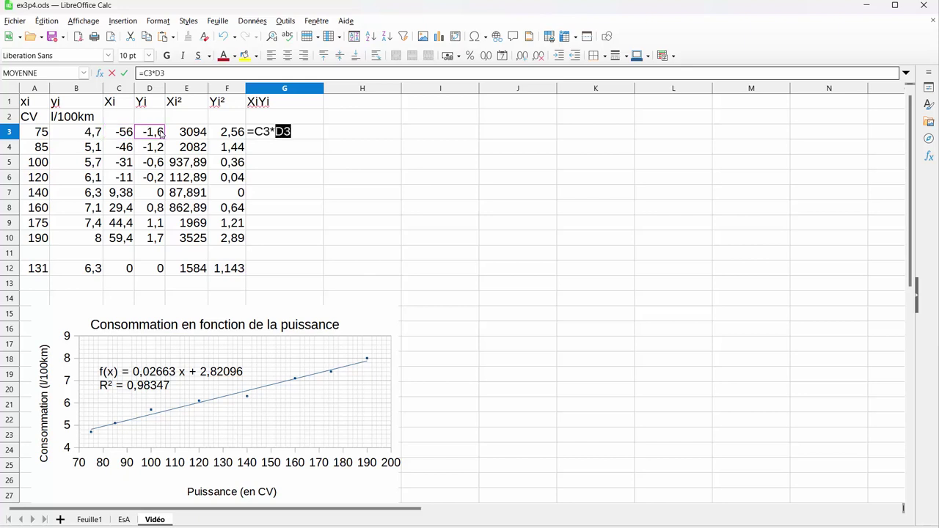
pyautogui.press('Return')
# - Fill the XiYi formula from G3 down to G10 and narrow column G
pyautogui.click(311, 131)
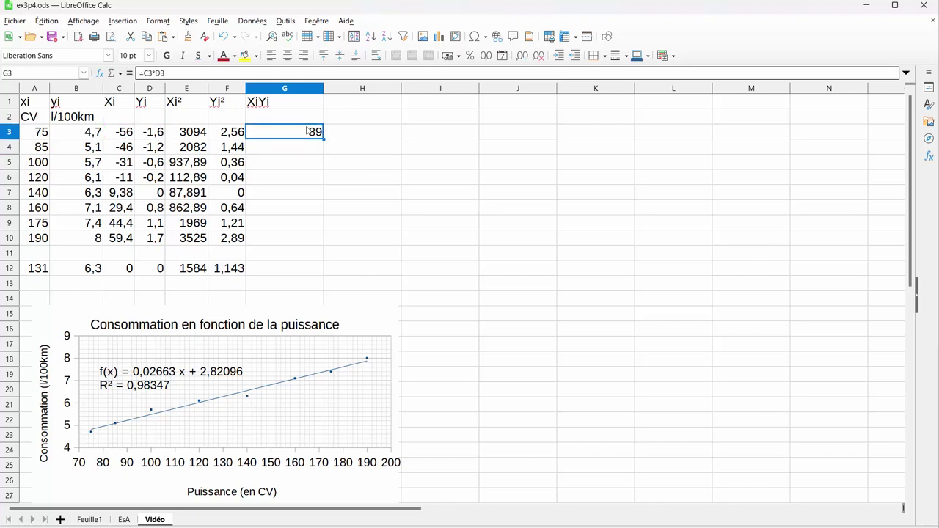
pyautogui.moveTo(323, 139); pyautogui.dragTo(316, 240)
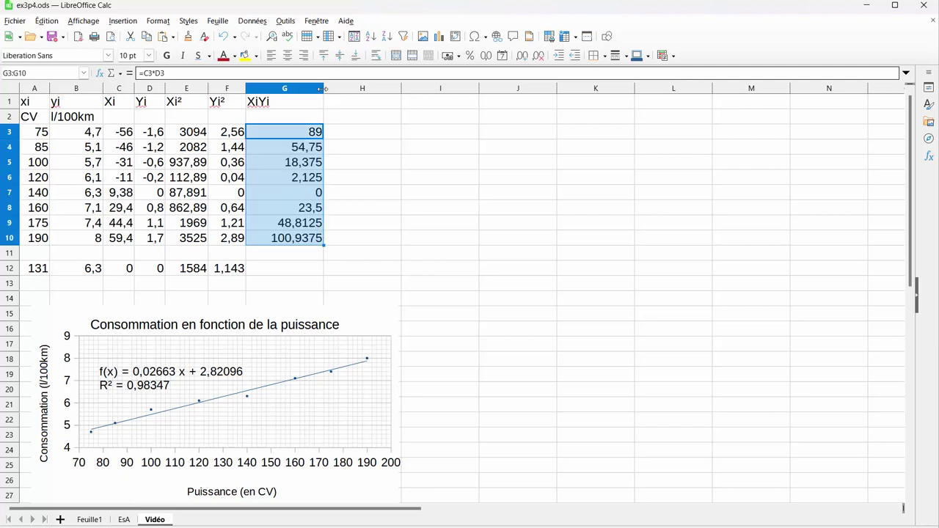
pyautogui.moveTo(321, 88); pyautogui.dragTo(285, 88)
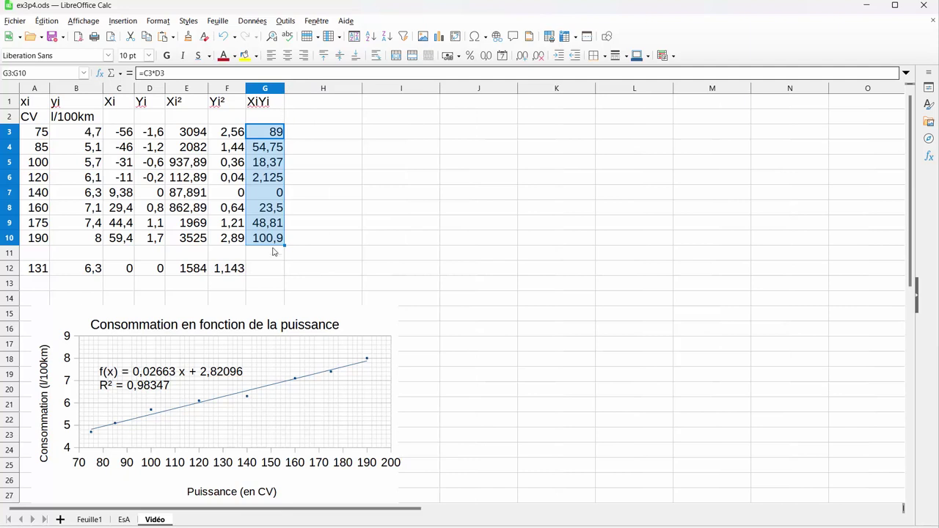
# - Calculate the average of the XiYi values G3:G10 in cell G12 with the MOYENNE function
pyautogui.click(273, 275)
pyautogui.write('=moy')
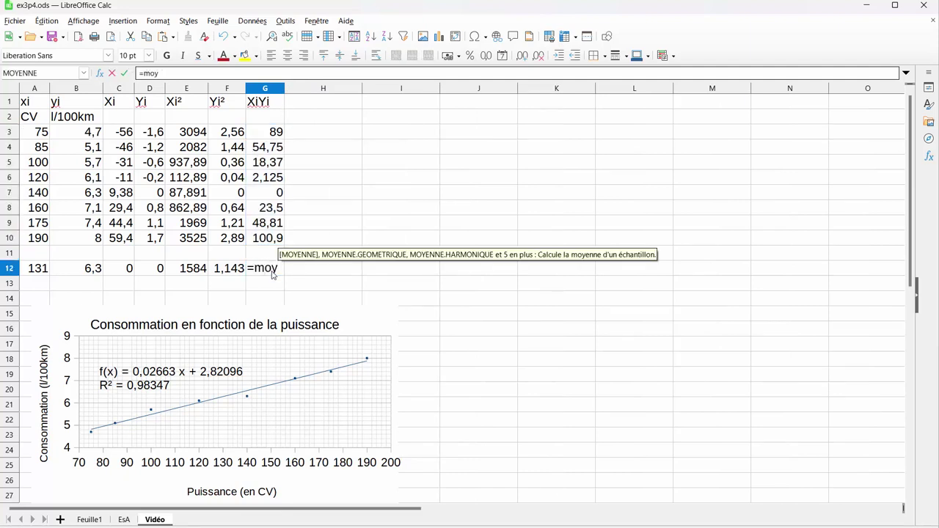
pyautogui.press('Return')
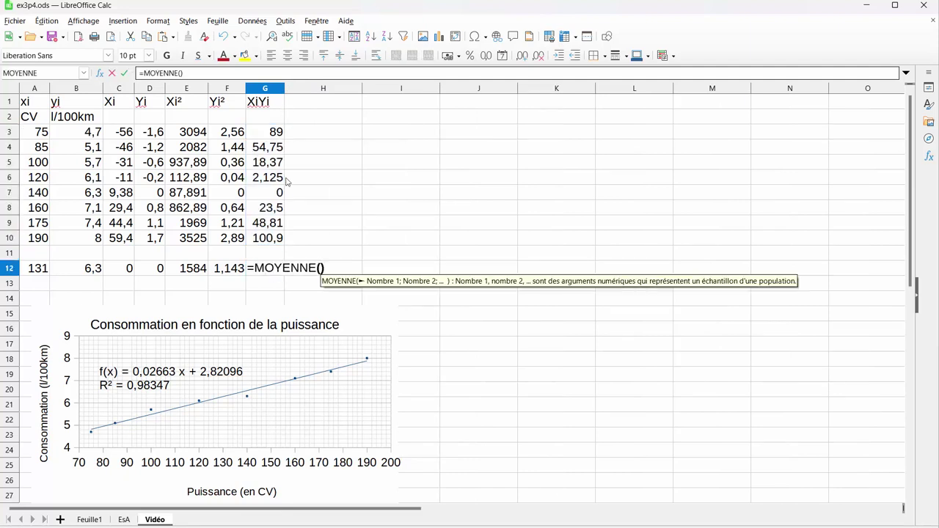
pyautogui.click(275, 138)
pyautogui.moveTo(273, 163); pyautogui.dragTo(270, 241)
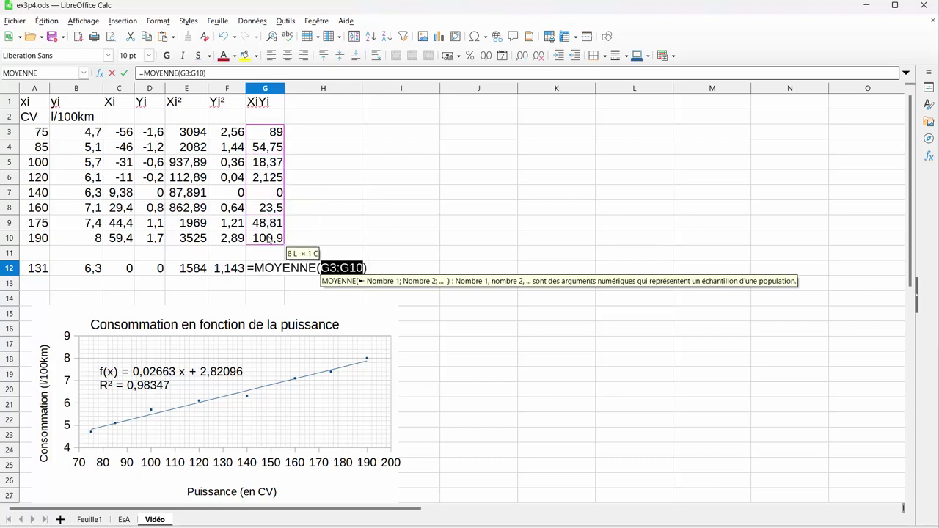
pyautogui.press('Return')
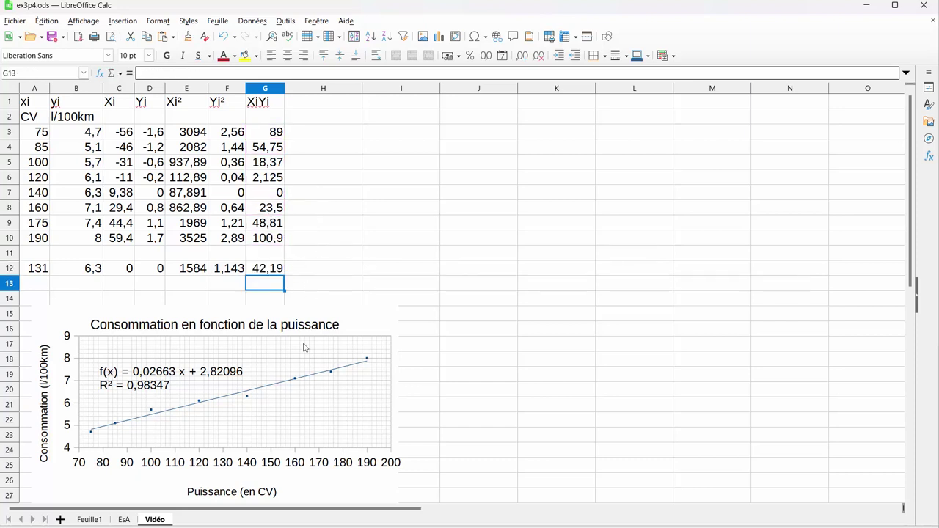
pyautogui.click(186, 301)
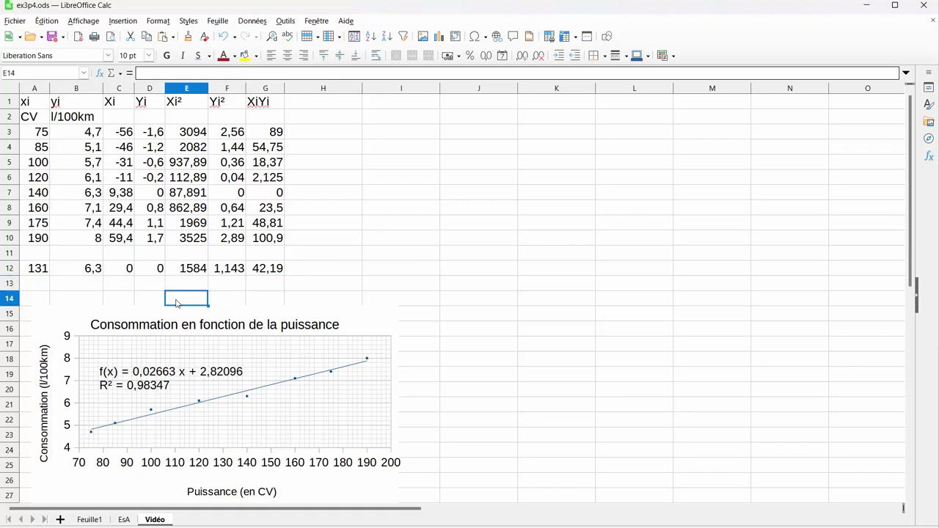
pyautogui.click(93, 301)
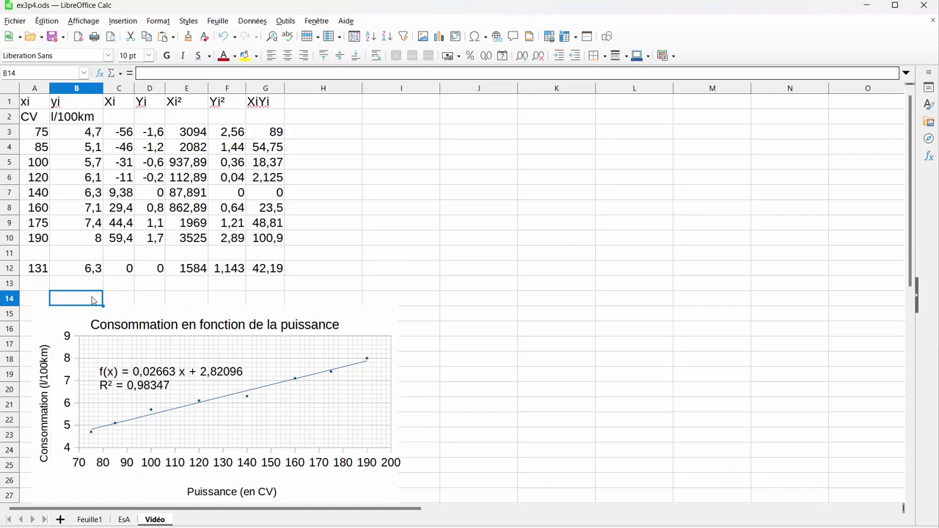
pyautogui.write('=')
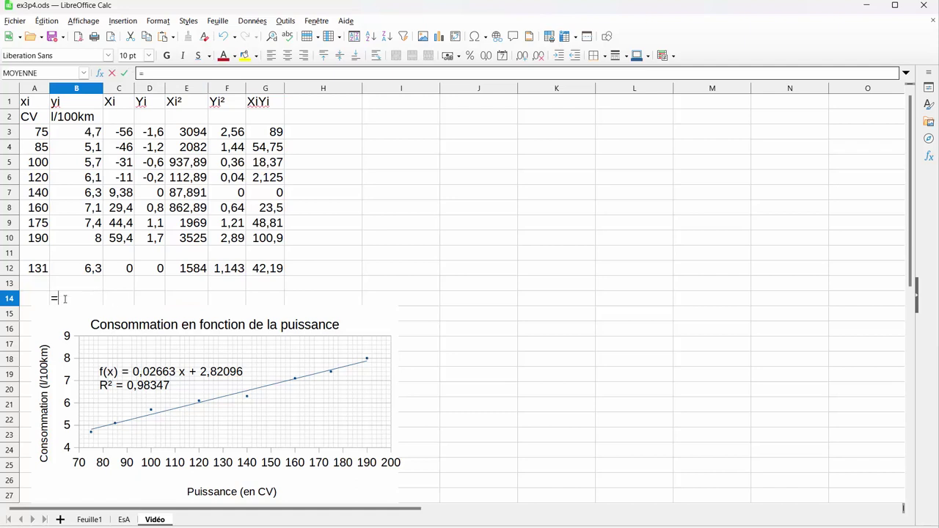
pyautogui.click(43, 305)
pyautogui.press('BackSpace')
pyautogui.press('BackSpace')
pyautogui.press('BackSpace')
pyautogui.press('BackSpace')
# - Label cell B14 as a with the formula =G12/E12 beside it in C14, and widen column C
pyautogui.write('a')
pyautogui.click(125, 301)
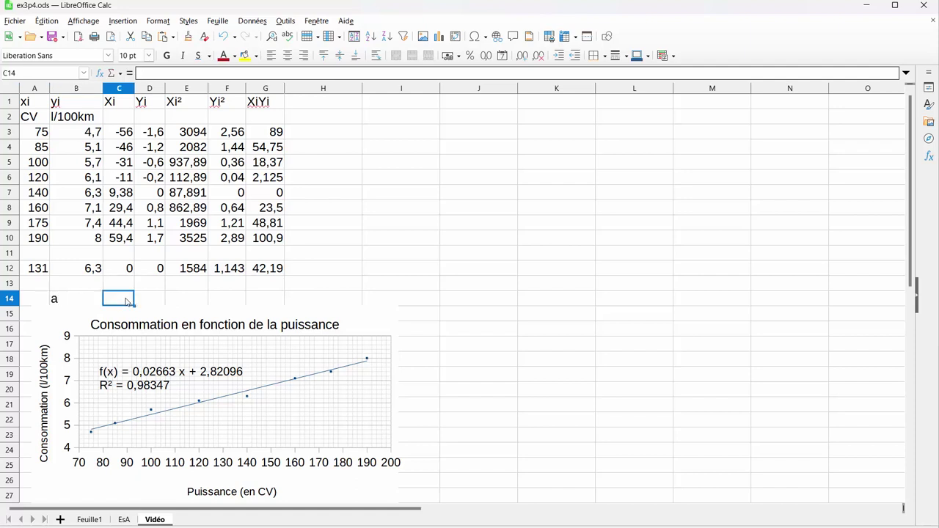
pyautogui.write('=')
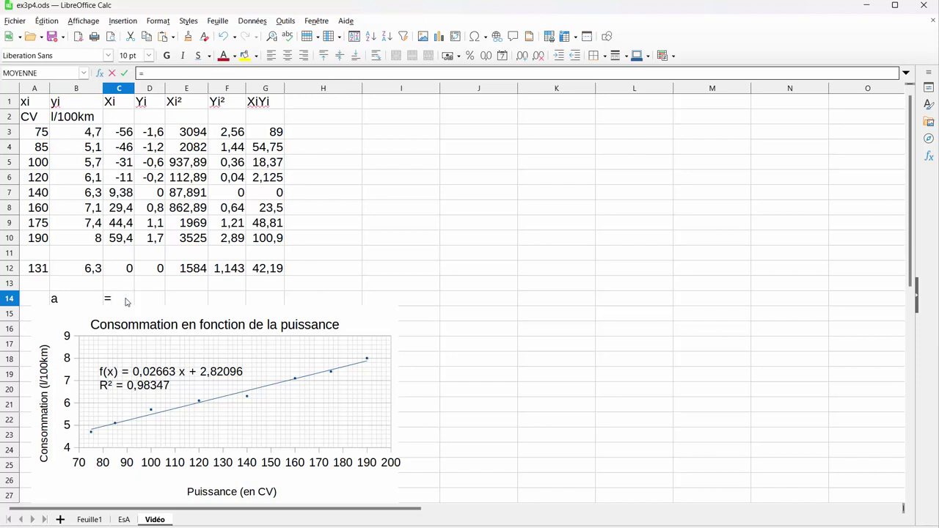
pyautogui.click(271, 272)
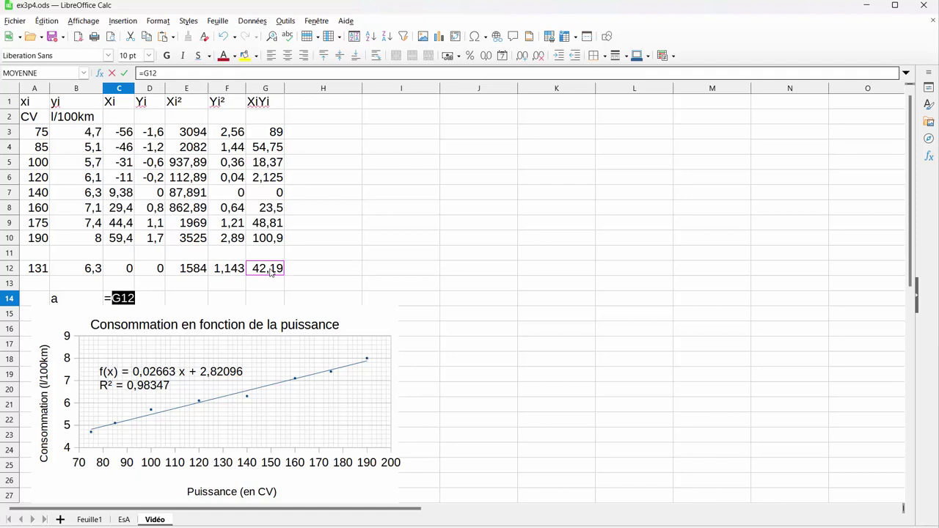
pyautogui.write('/')
pyautogui.click(191, 270)
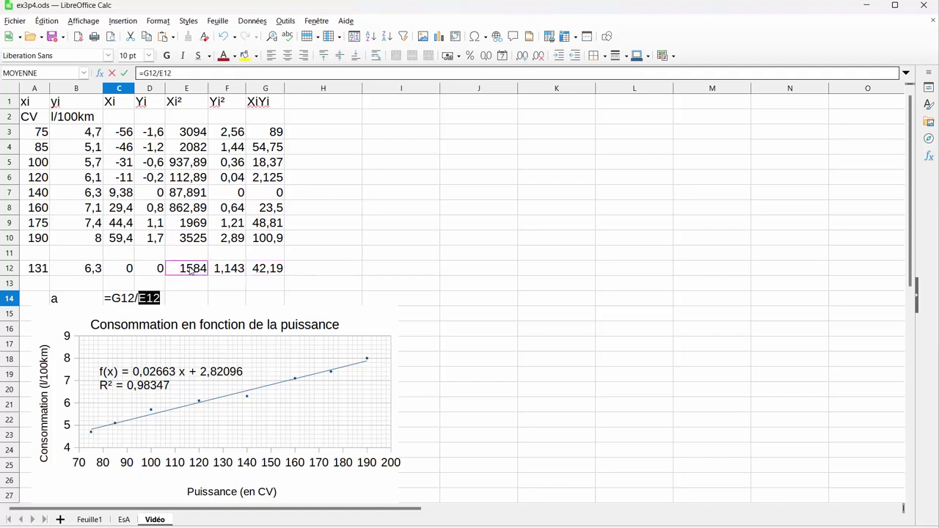
pyautogui.press('Return')
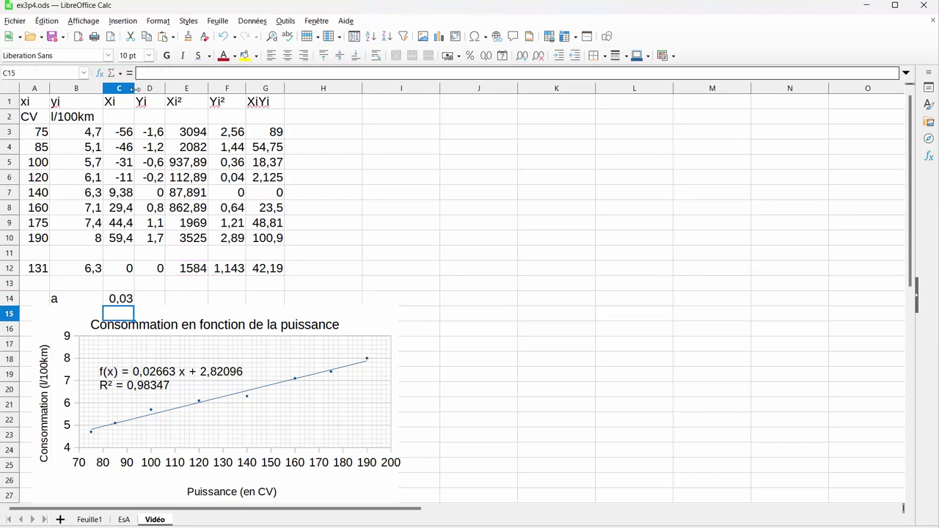
pyautogui.moveTo(135, 88); pyautogui.dragTo(163, 88)
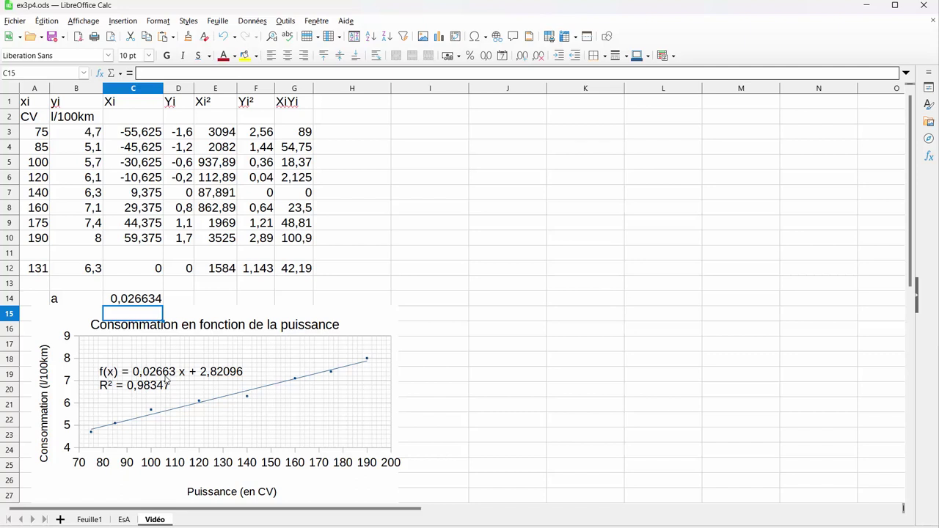
# - Label cell D14 as b with the formula =B12-C14*A12 beside it in E14, and widen column E
pyautogui.click(179, 301)
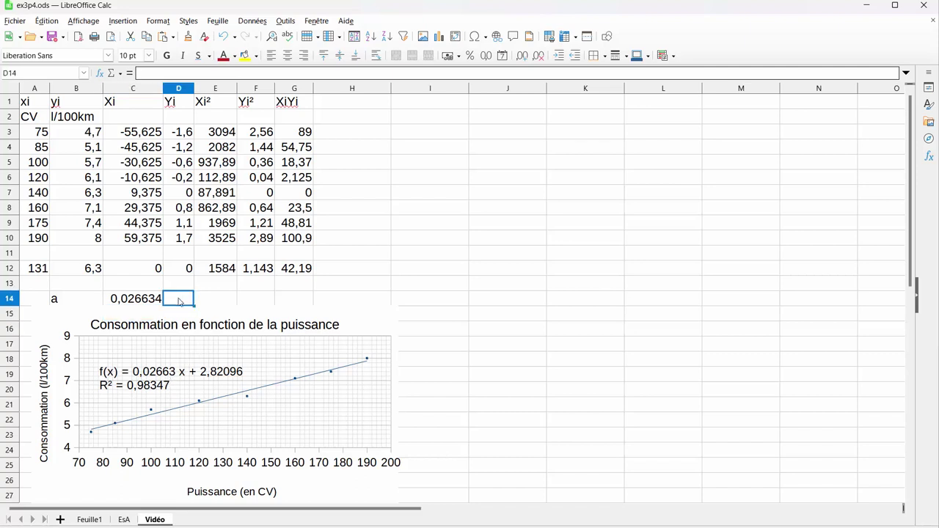
pyautogui.write('b')
pyautogui.click(210, 301)
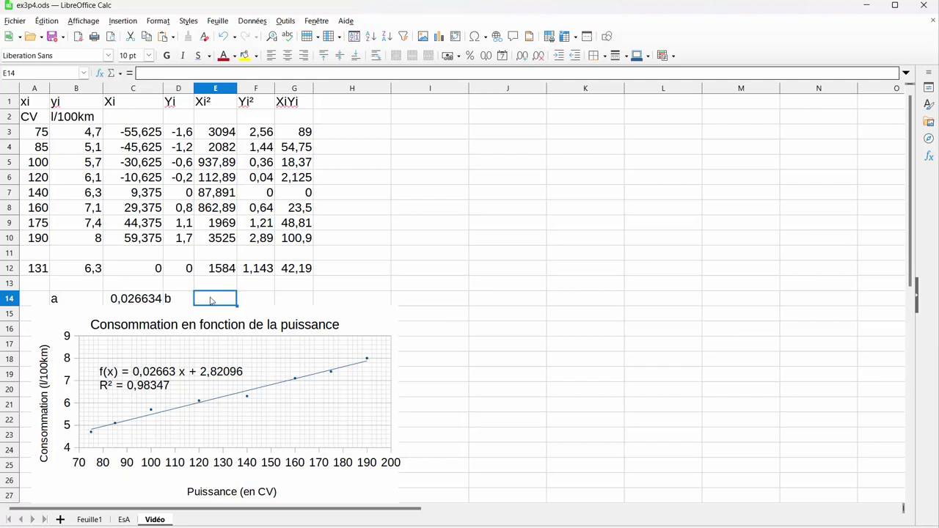
pyautogui.write('=')
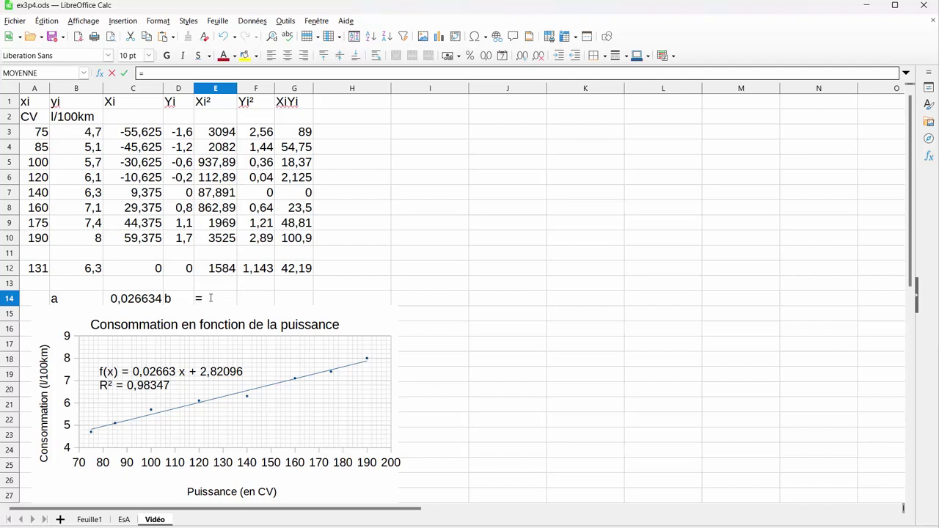
pyautogui.click(90, 271)
pyautogui.write('-')
pyautogui.click(129, 303)
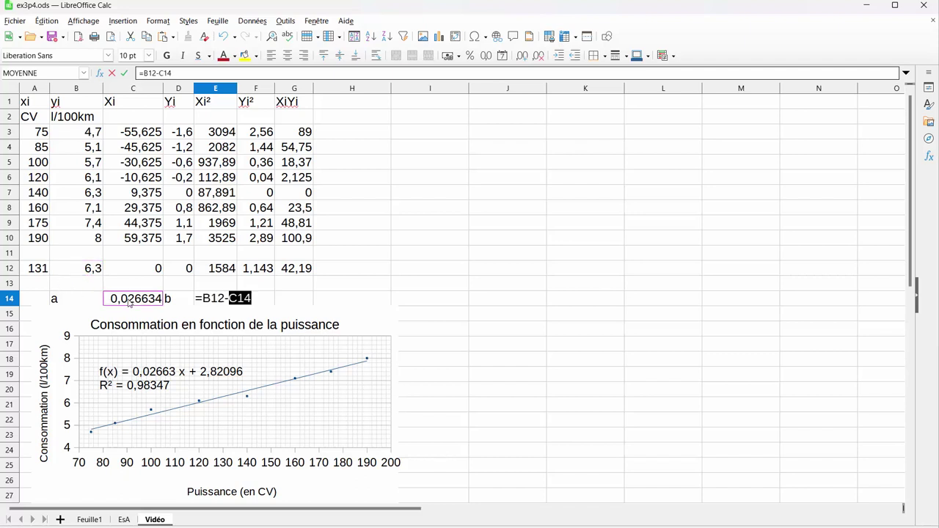
pyautogui.write('*')
pyautogui.click(39, 269)
pyautogui.press('Return')
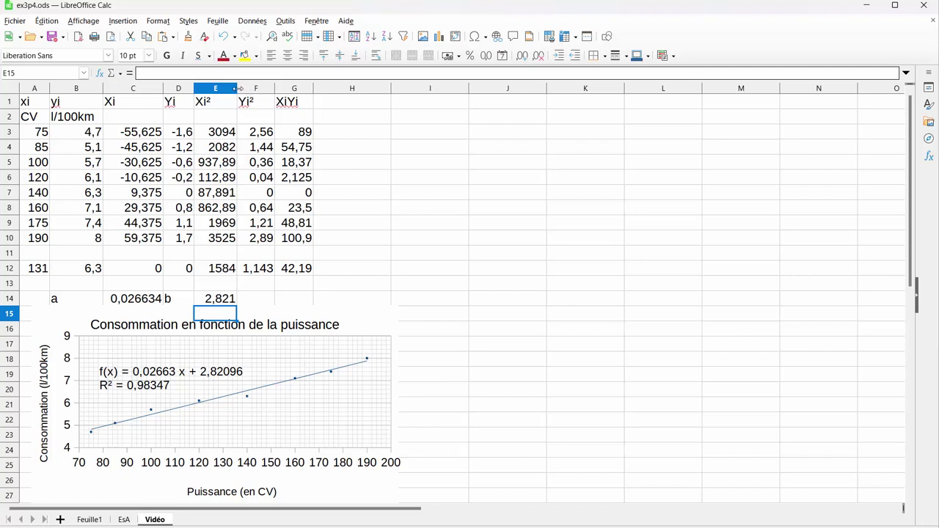
pyautogui.moveTo(238, 88); pyautogui.dragTo(245, 88)
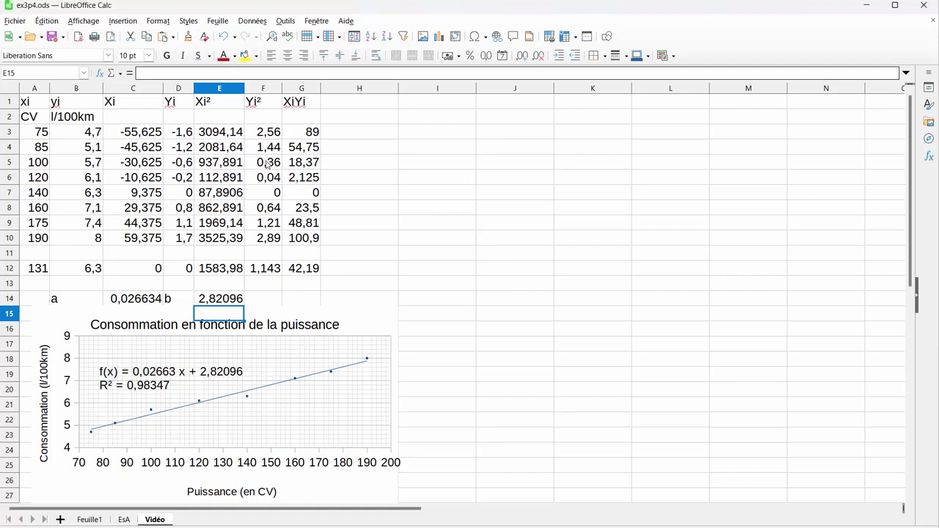
# - Enter the header yi regre in cell H1 and the regression formula =C14*A3+E14 in cell H3
pyautogui.click(361, 108)
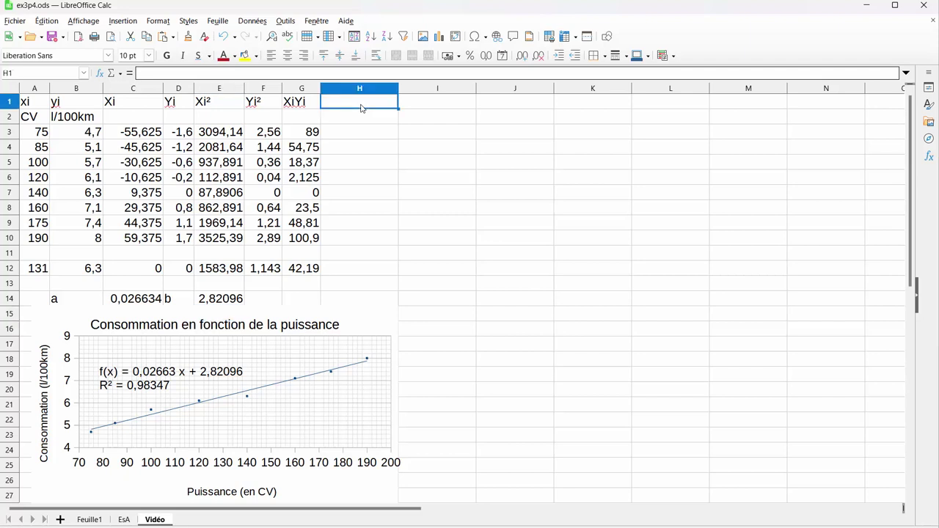
pyautogui.write('yi')
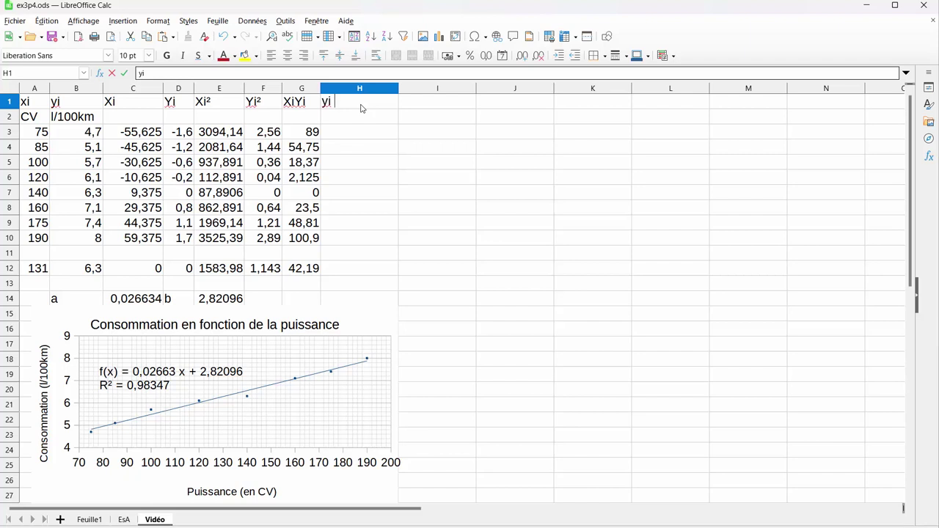
pyautogui.write('regre')
pyautogui.click(346, 138)
pyautogui.write('=')
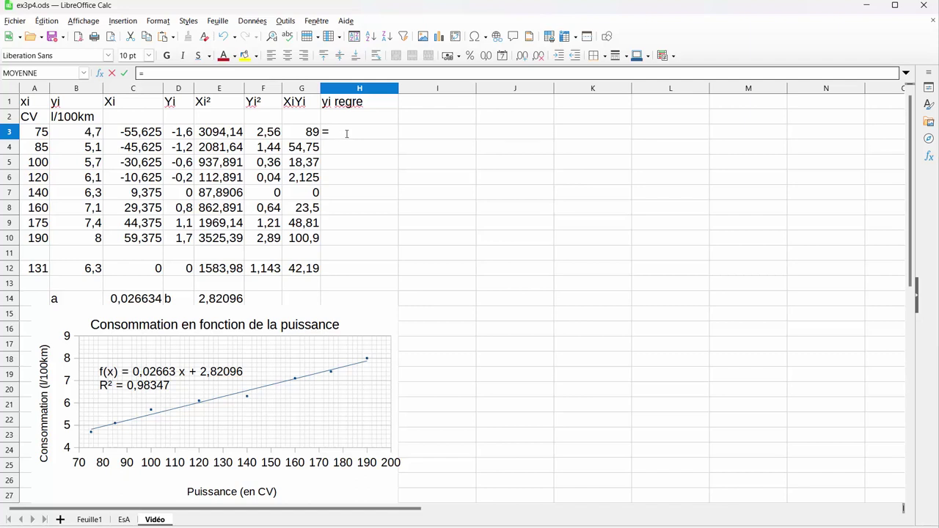
pyautogui.click(131, 301)
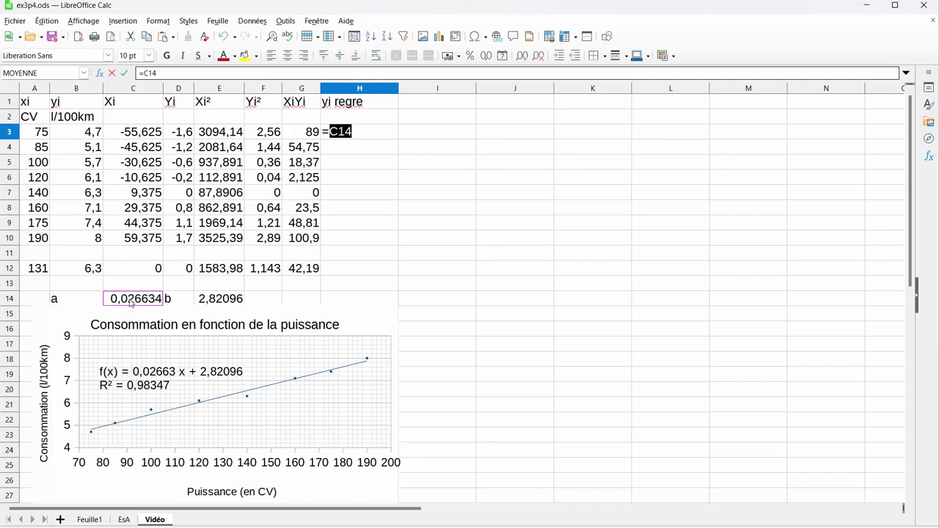
pyautogui.write('*')
pyautogui.click(35, 133)
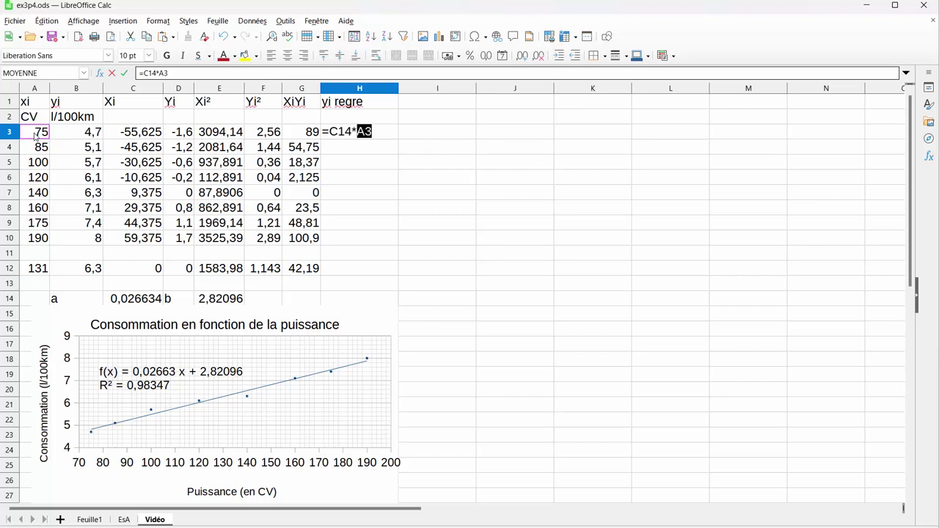
pyautogui.write('+')
pyautogui.click(230, 299)
pyautogui.press('Return')
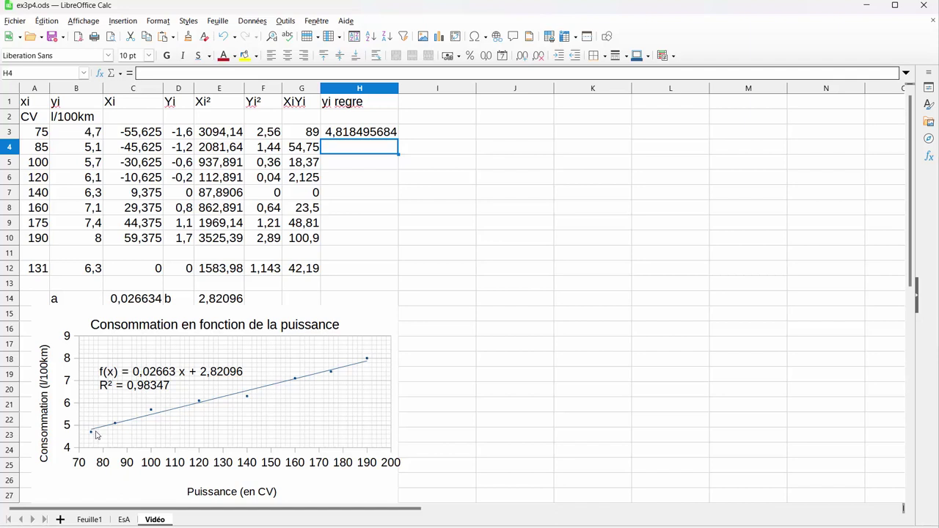
# - Make the coefficient references absolute in cell H3 so its formula reads =$C$14*A3+$E$14
pyautogui.click(361, 134)
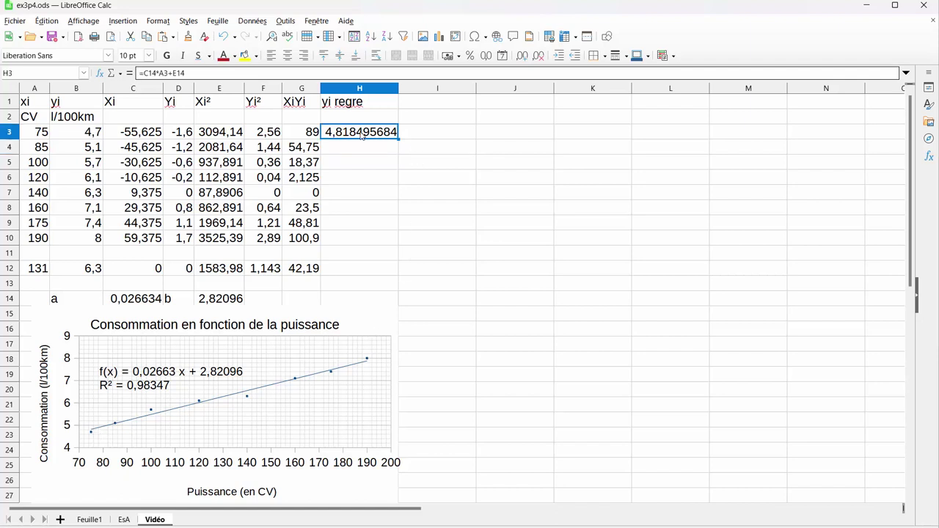
pyautogui.click(145, 74)
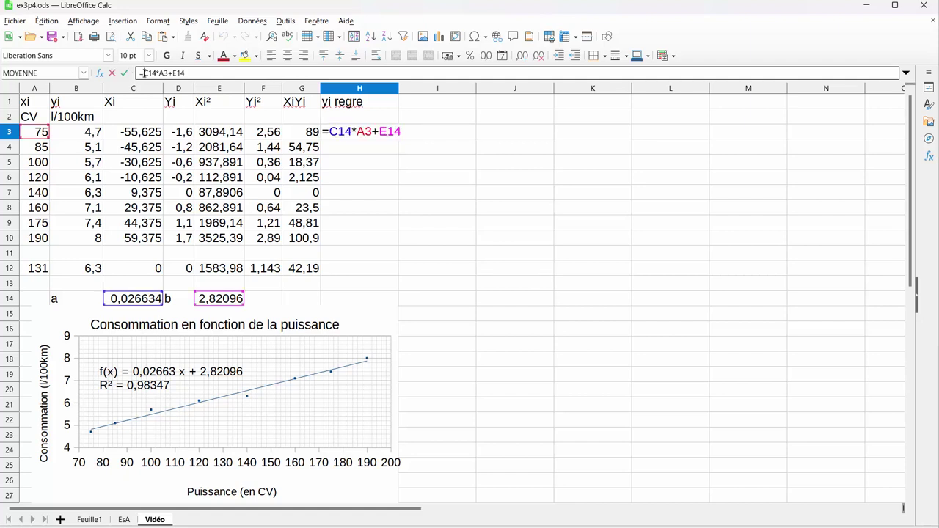
pyautogui.write('$')
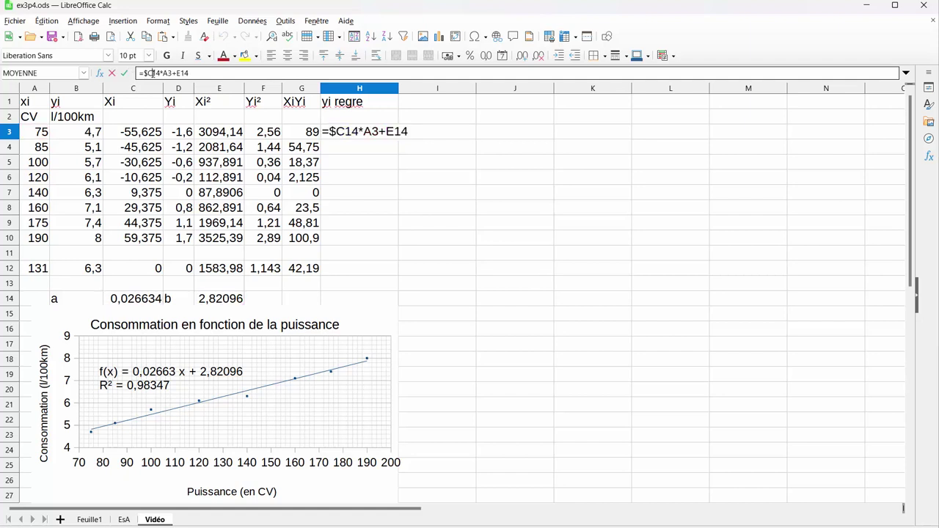
pyautogui.click(152, 74)
pyautogui.write('$')
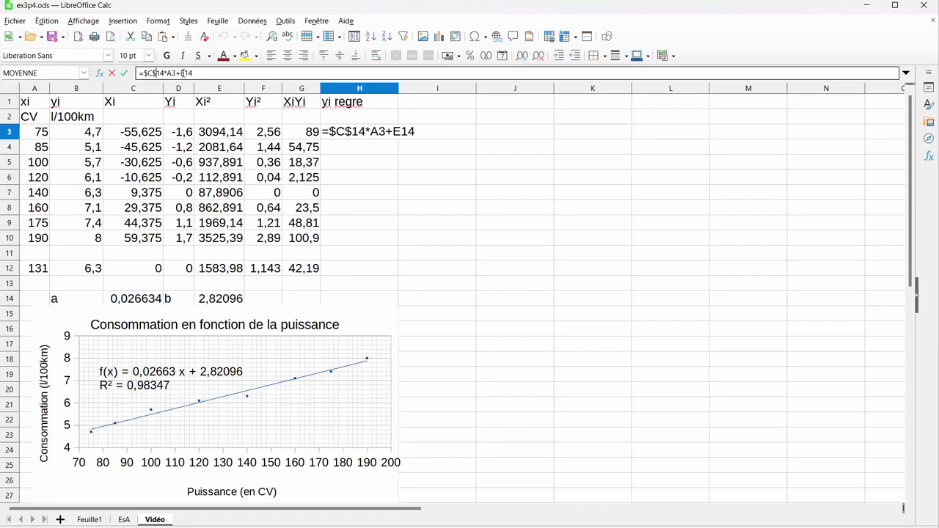
pyautogui.click(180, 73)
pyautogui.write('$')
pyautogui.click(189, 74)
pyautogui.write('$E$')
pyautogui.press('Return')
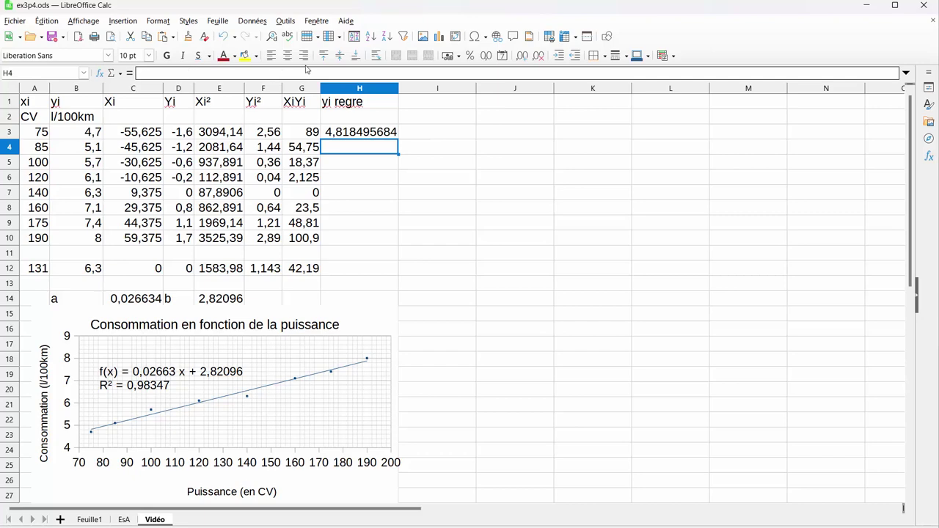
# - Fill the yi regre formula from H3 down to H10
pyautogui.click(375, 135)
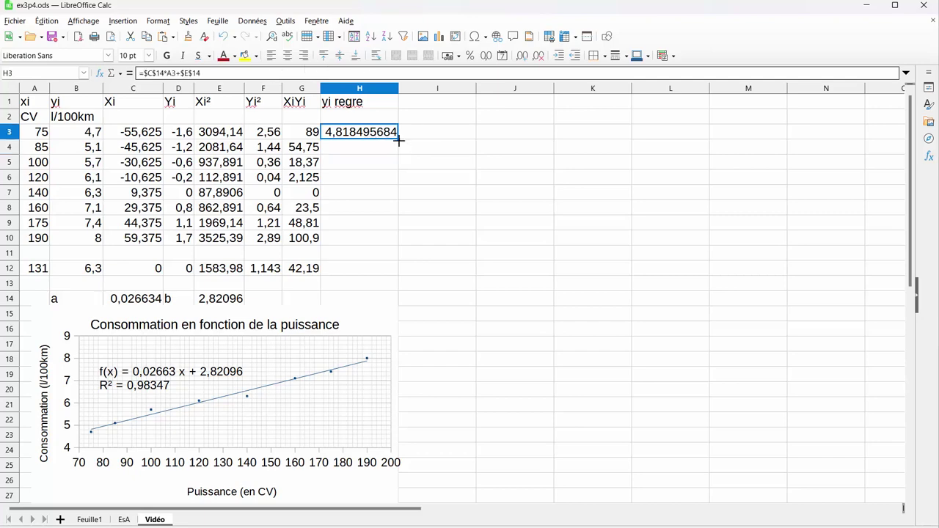
pyautogui.moveTo(399, 141); pyautogui.dragTo(386, 244)
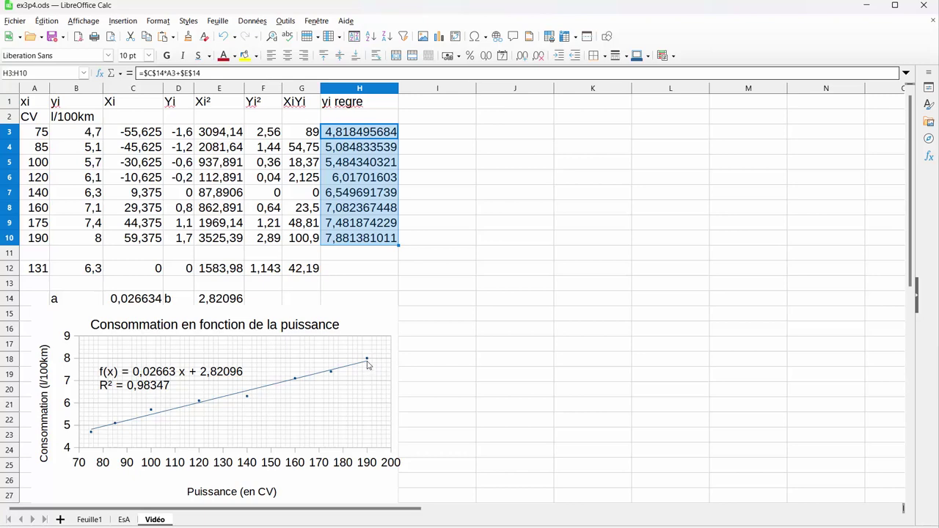
pyautogui.click(433, 257)
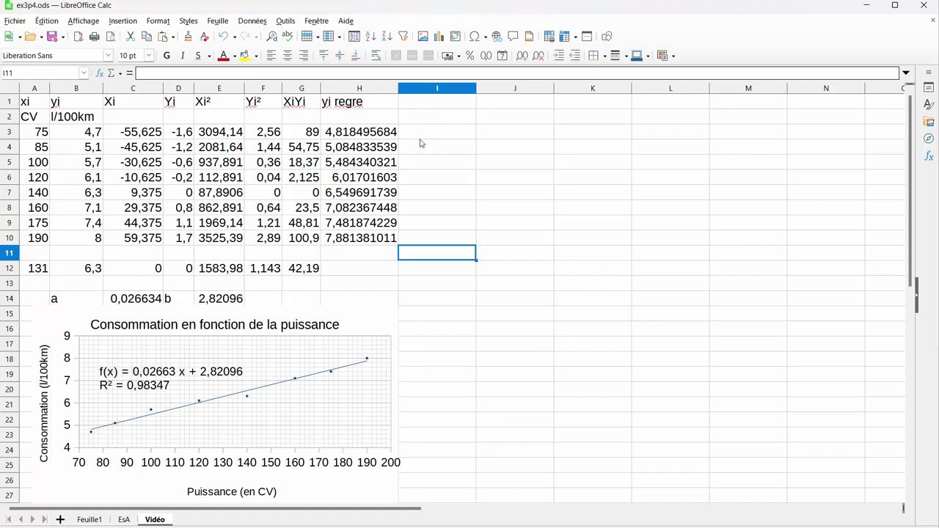
# - Enter the deviation formula =H3-B3 in cell I3 and fill it down to I10
pyautogui.click(422, 136)
pyautogui.write('=')
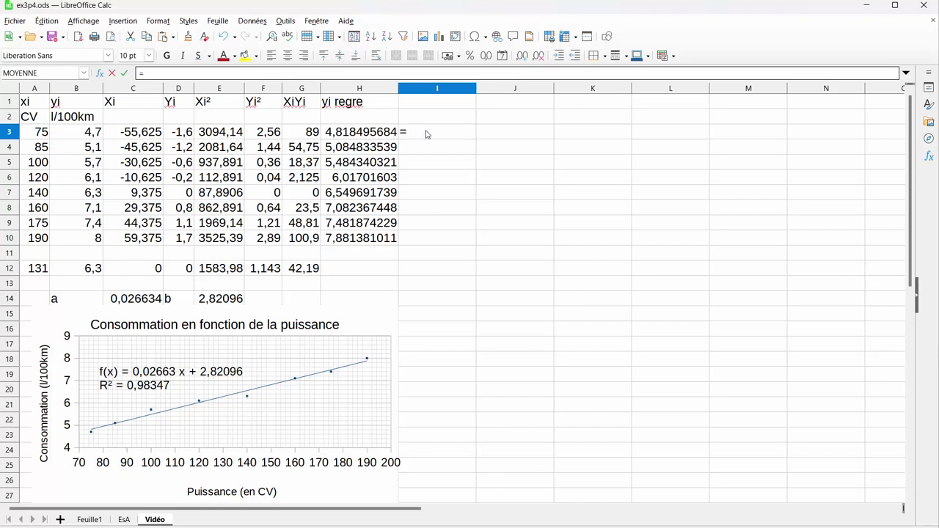
pyautogui.click(365, 136)
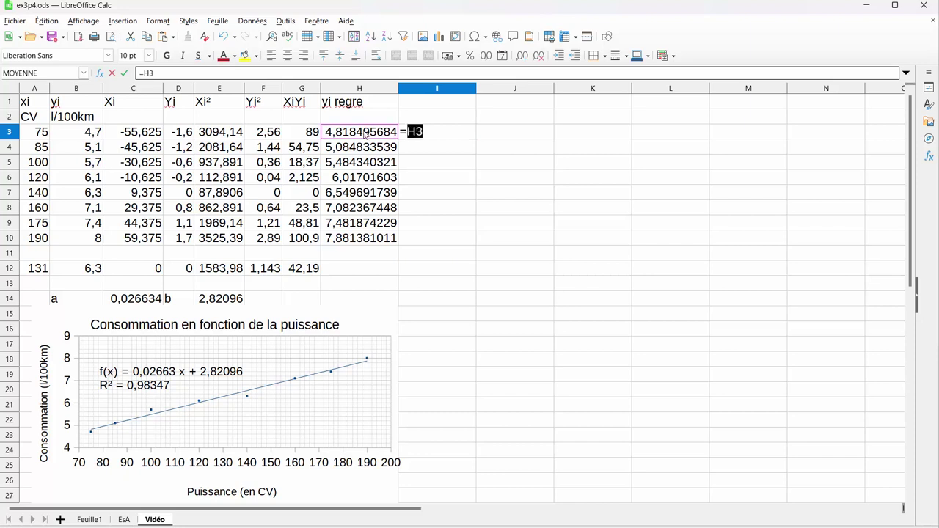
pyautogui.write('-')
pyautogui.click(85, 135)
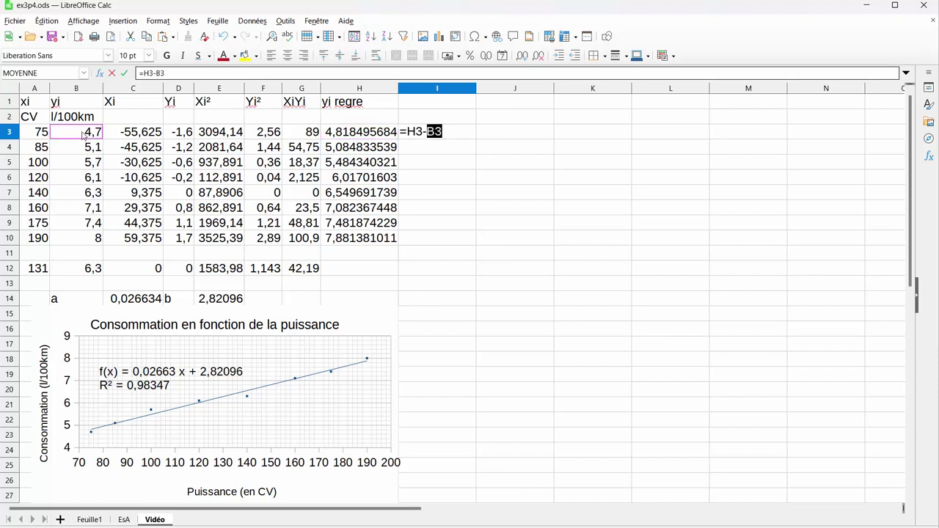
pyautogui.press('Return')
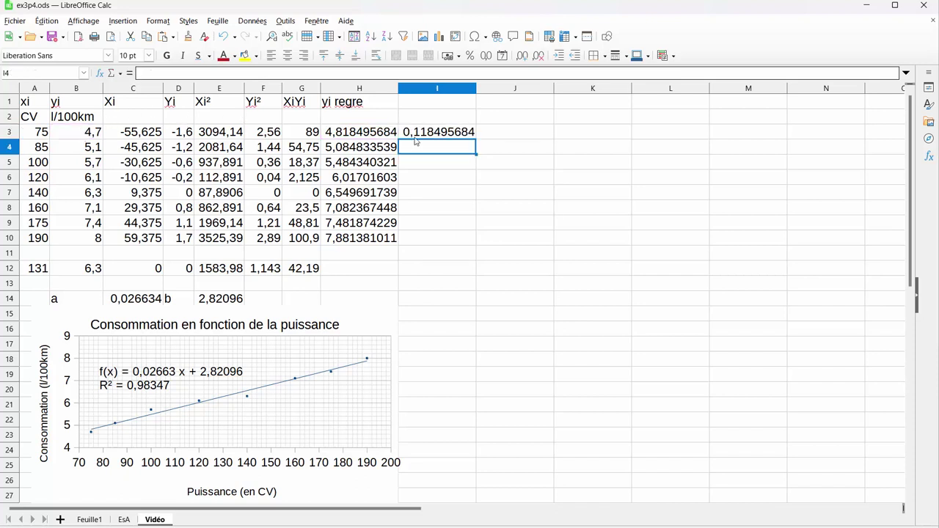
pyautogui.click(443, 133)
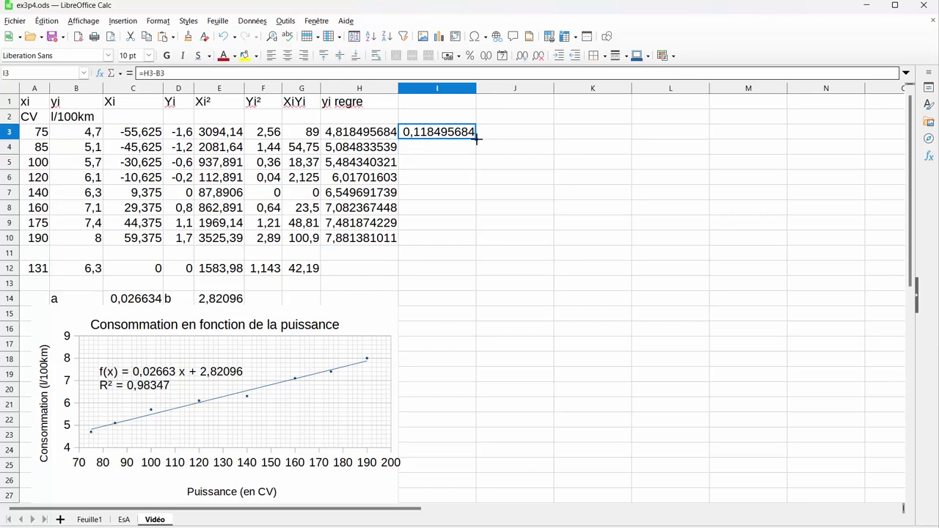
pyautogui.moveTo(475, 139); pyautogui.dragTo(475, 239)
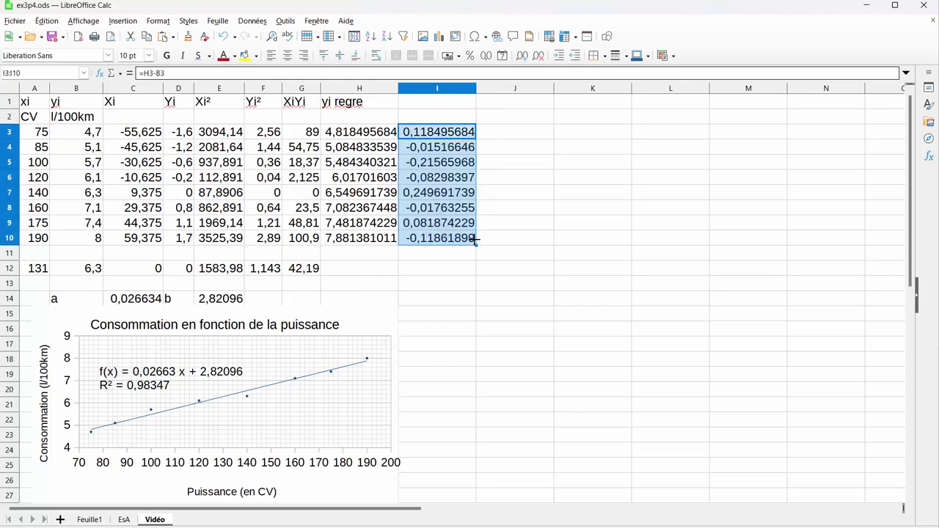
# - Enter the header ecar reg in cell I1 and narrow column I
pyautogui.click(437, 100)
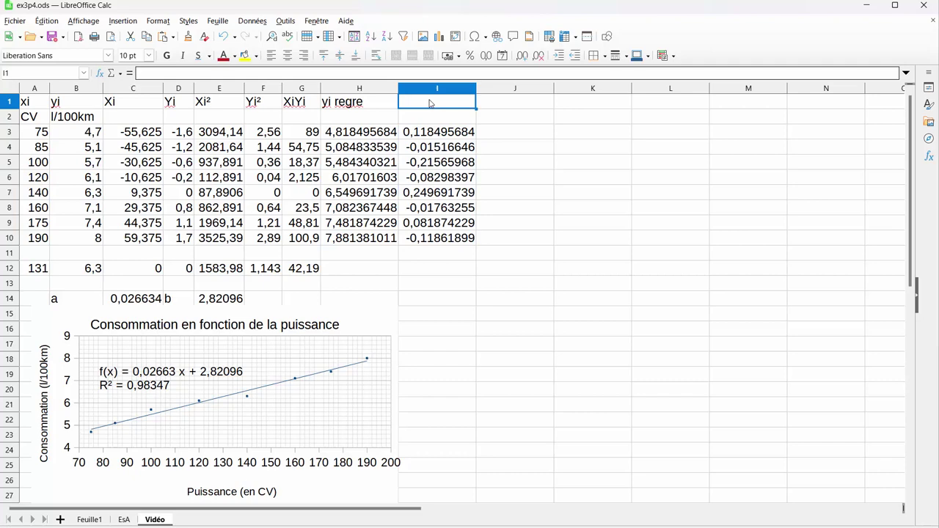
pyautogui.write('ecar')
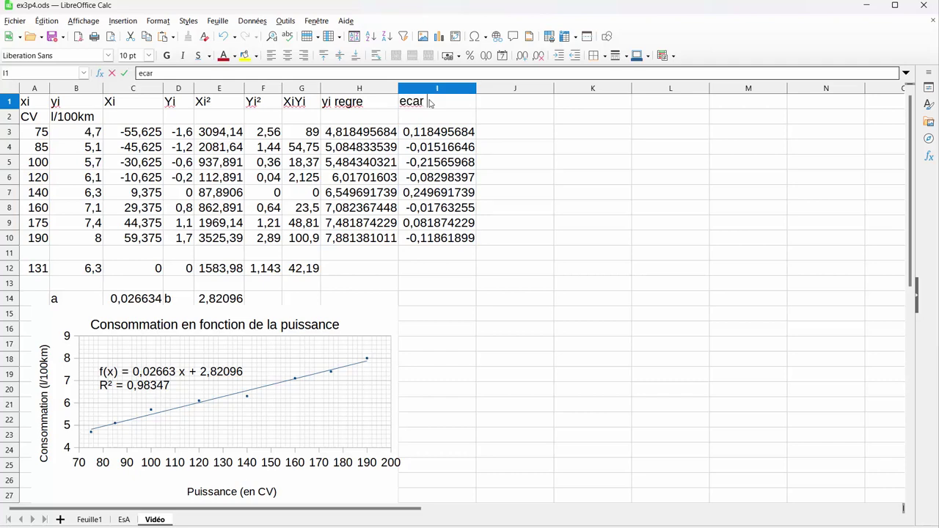
pyautogui.write(' reg')
pyautogui.click(463, 116)
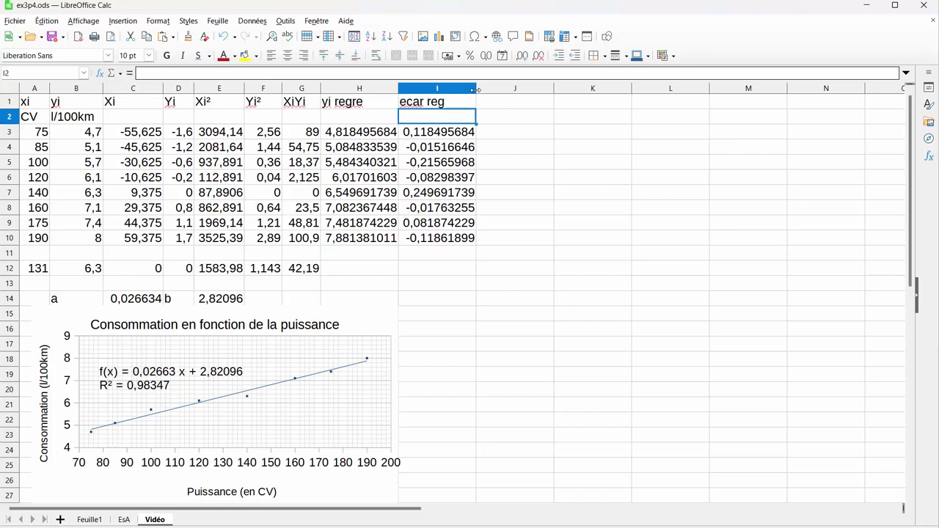
pyautogui.click(473, 89)
pyautogui.click(504, 133)
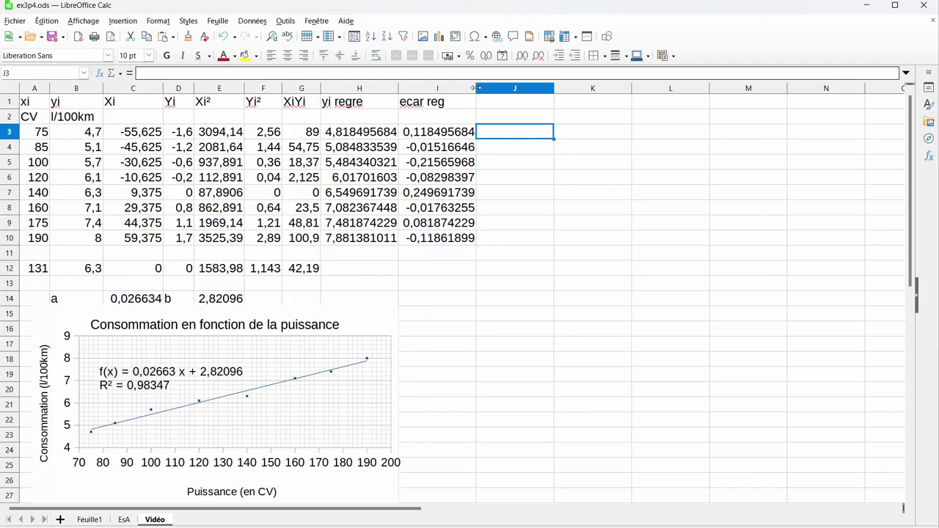
pyautogui.moveTo(473, 88); pyautogui.dragTo(462, 89)
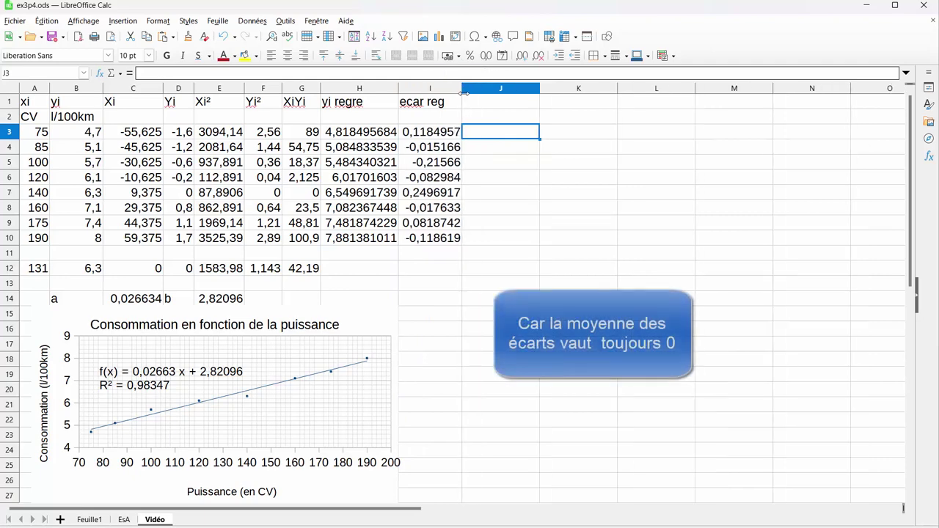
# - Enter the header Ecart ² in cell J1
pyautogui.click(496, 108)
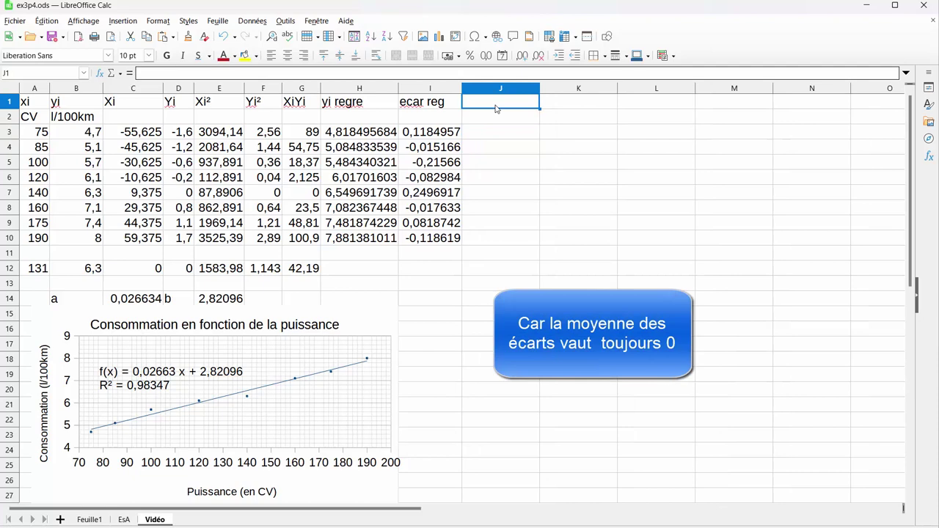
pyautogui.write('e')
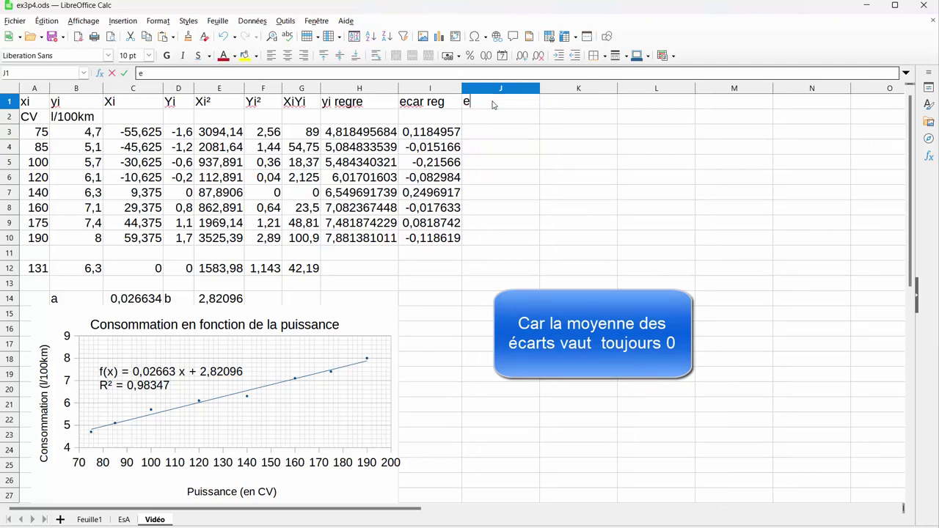
pyautogui.write('cart')
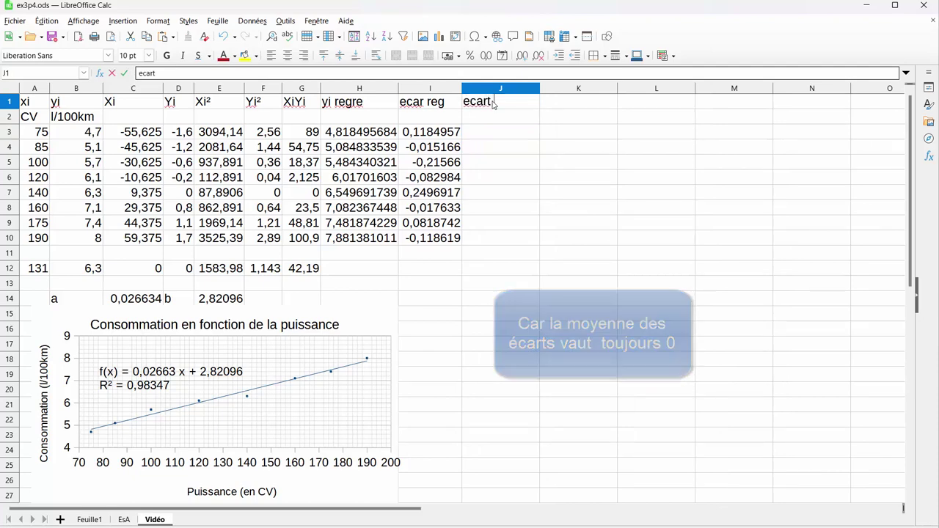
pyautogui.write(' ^2')
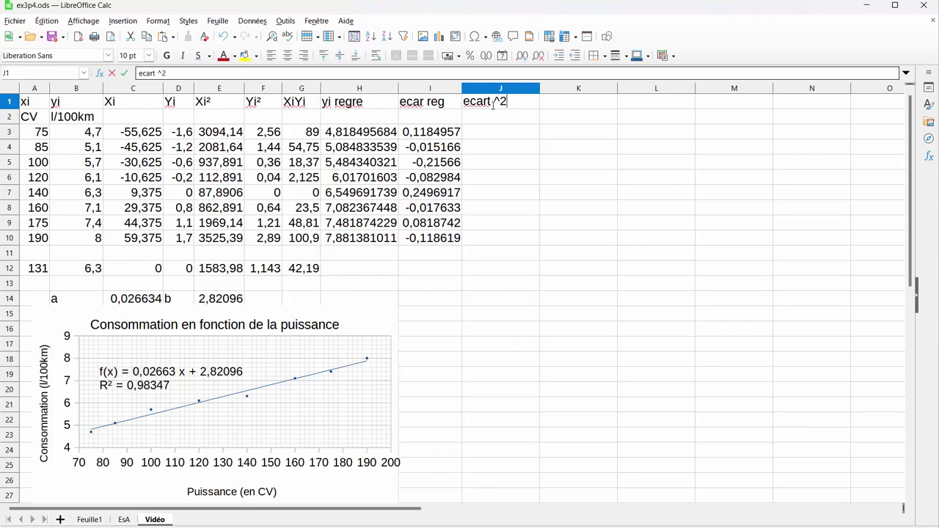
# - Enter the formula =I3^2 in cell J3, filled down to J10, and narrow column J to fit the shortened values
pyautogui.click(493, 136)
pyautogui.write('=')
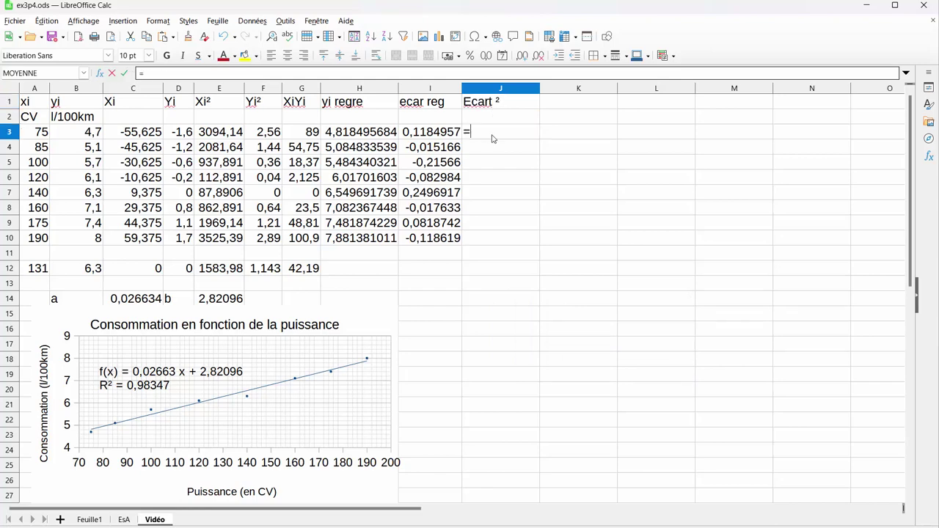
pyautogui.click(439, 137)
pyautogui.write('^2')
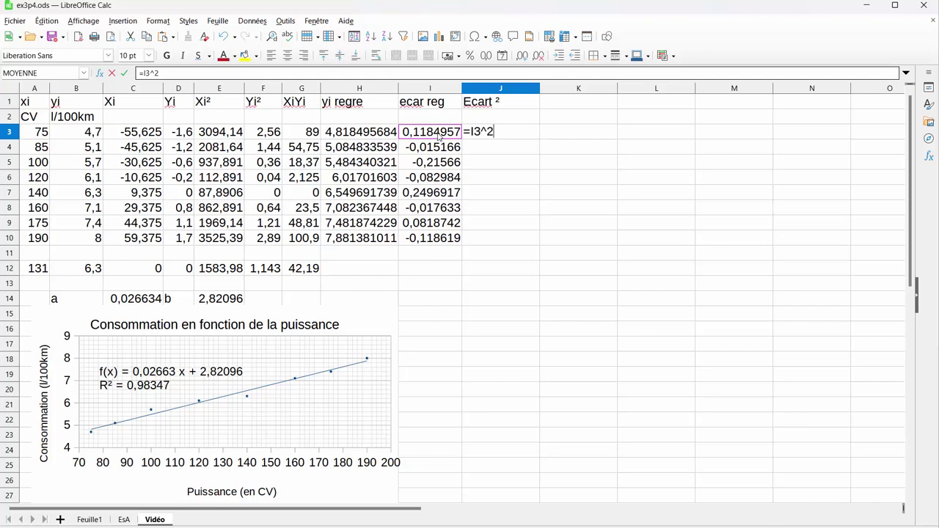
pyautogui.press('Return')
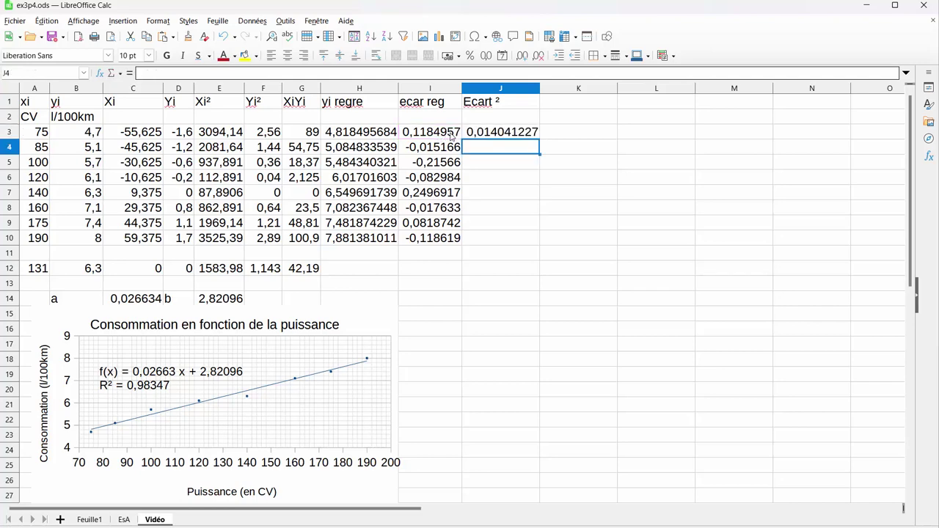
pyautogui.click(534, 137)
pyautogui.moveTo(539, 140); pyautogui.dragTo(531, 244)
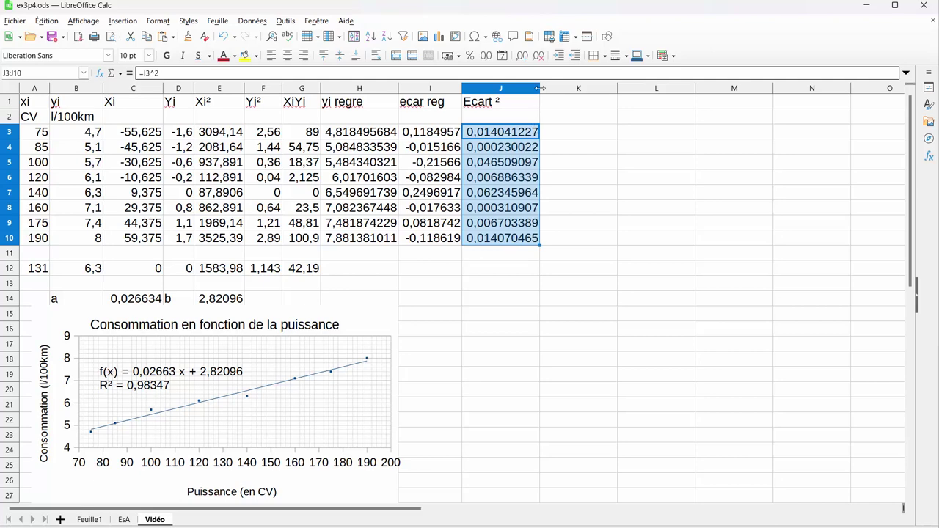
pyautogui.moveTo(540, 88); pyautogui.dragTo(510, 88)
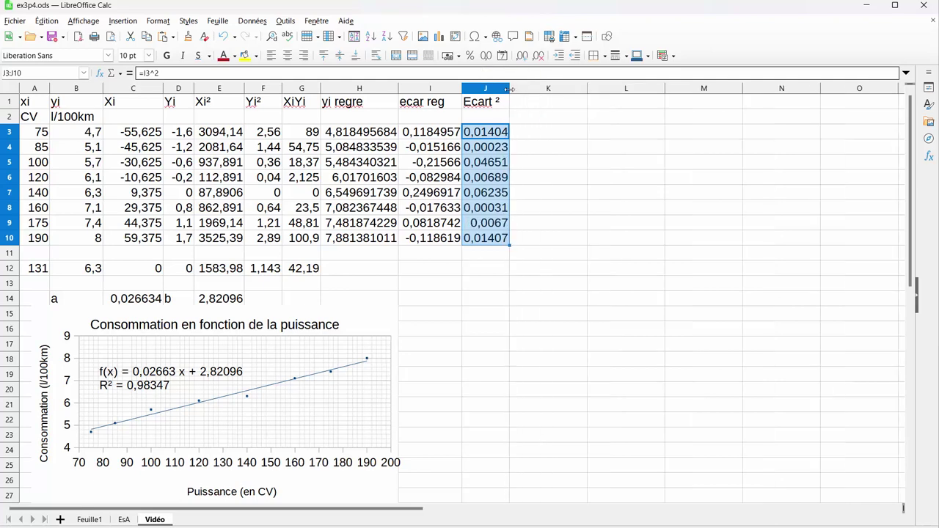
# - Compute the mean of the squared deviations in cell J12 with =MOYENNE(J3:J10)
pyautogui.click(492, 270)
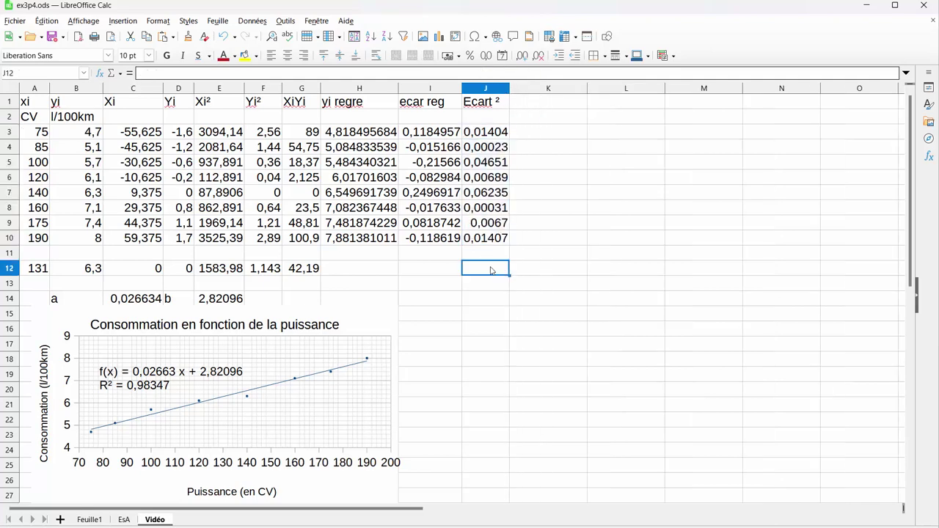
pyautogui.write('=moy')
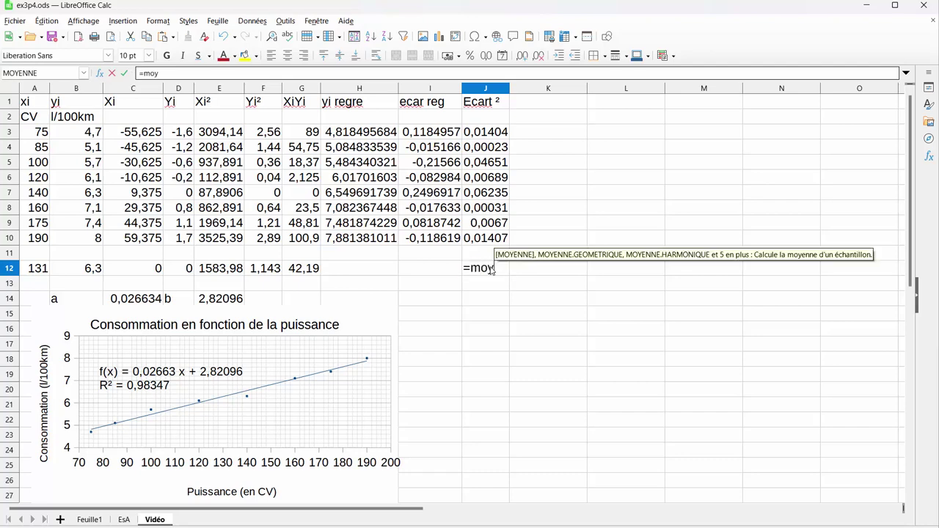
pyautogui.press('Return')
pyautogui.moveTo(489, 135); pyautogui.dragTo(485, 247)
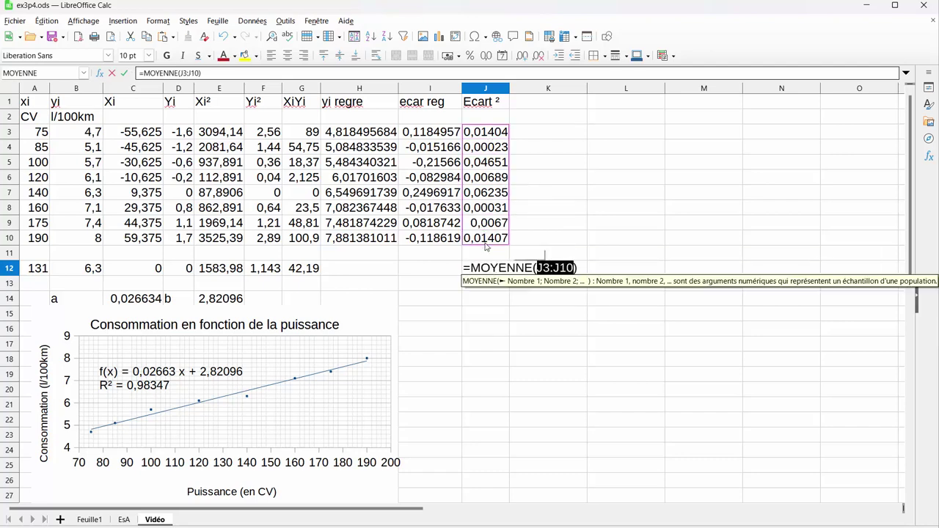
pyautogui.press('Return')
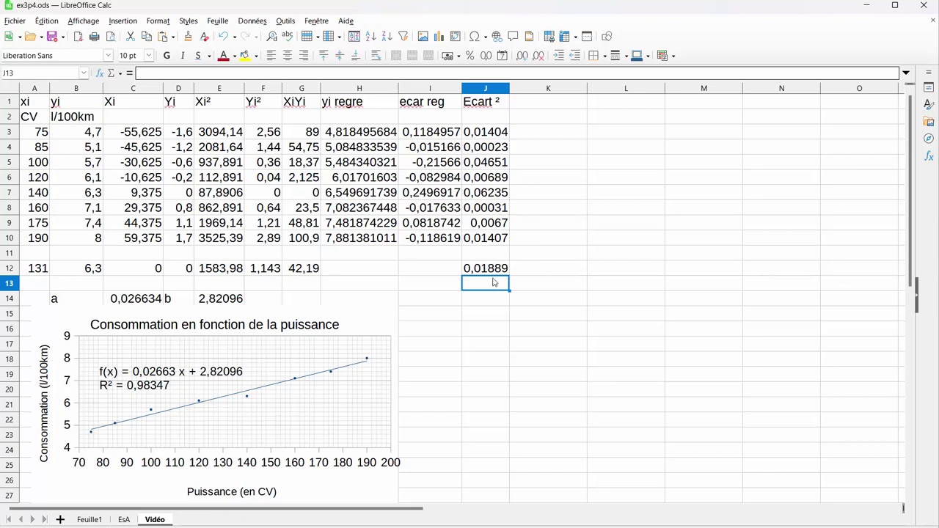
pyautogui.click(484, 316)
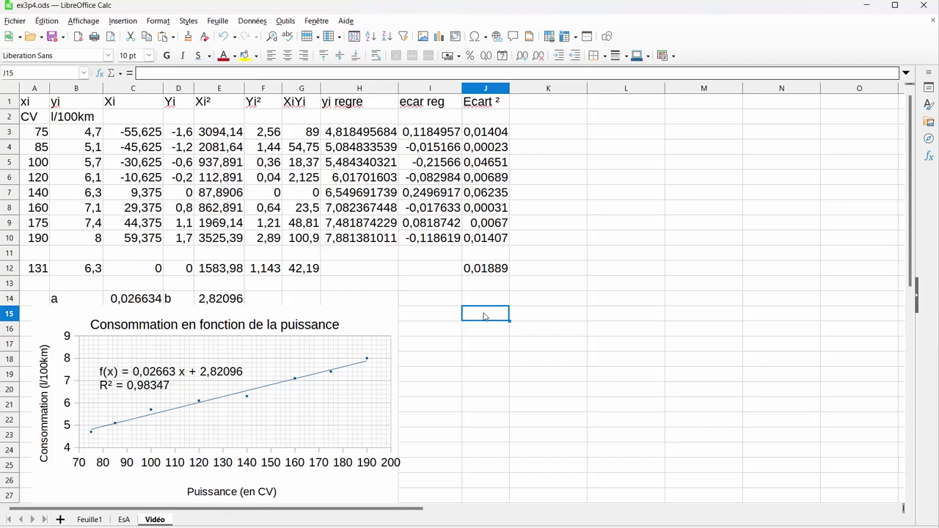
pyautogui.click(455, 302)
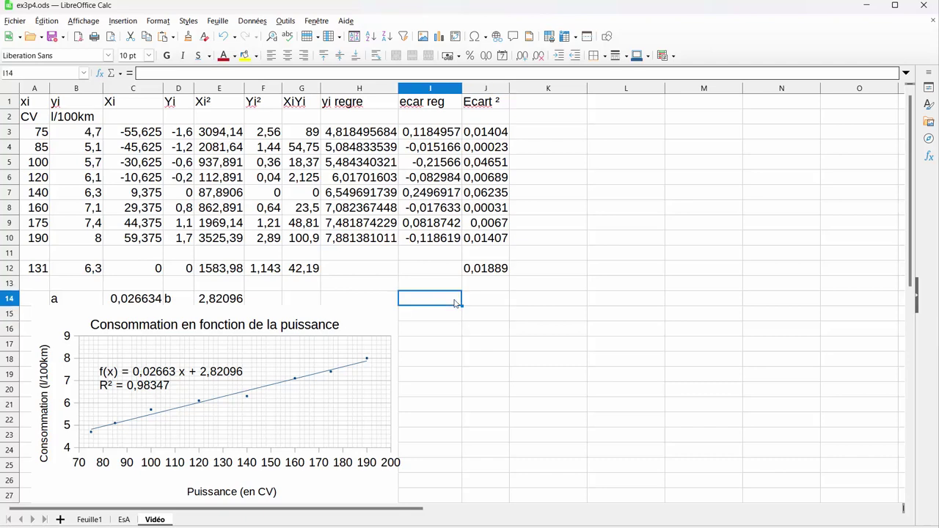
pyautogui.write('xG1')
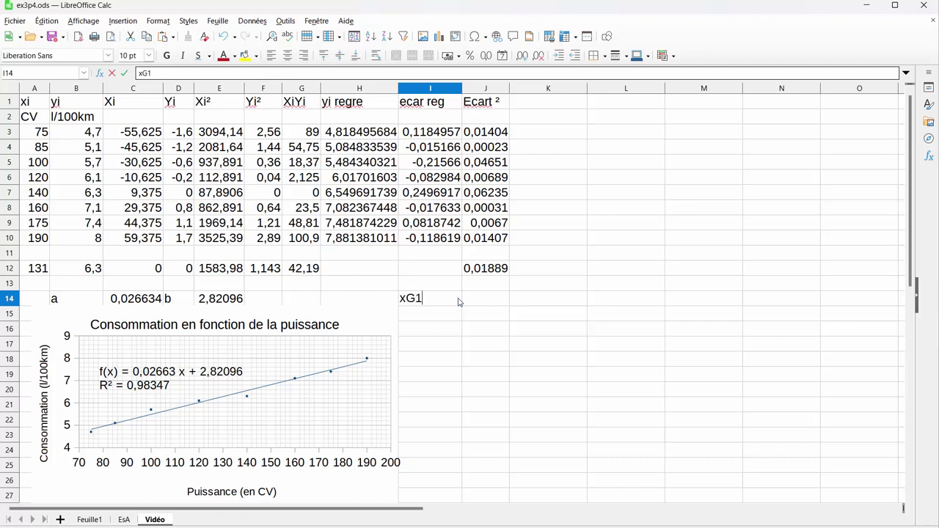
pyautogui.press('BackSpace')
pyautogui.press('BackSpace')
pyautogui.press('BackSpace')
# - Enter the labels xG1, yG1, xG2, yG2, m and p down cells J14 to J19
pyautogui.click(476, 304)
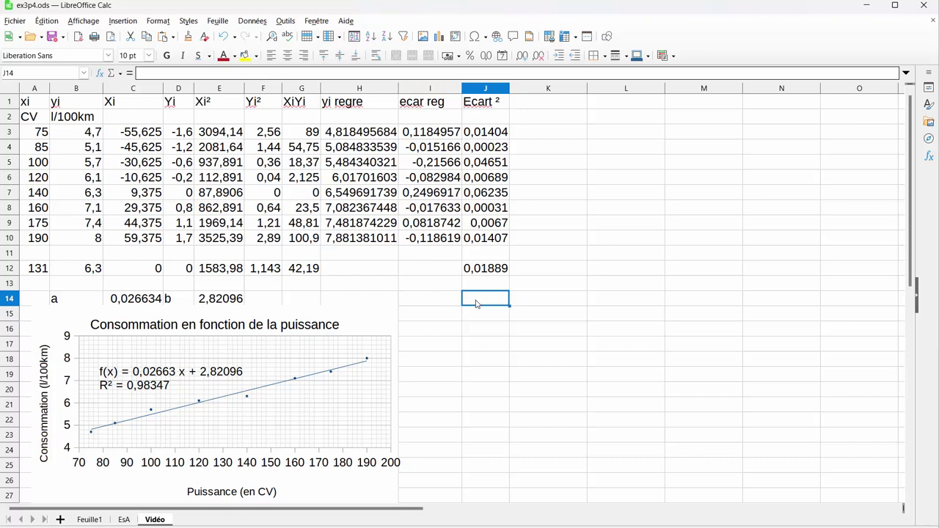
pyautogui.write('xG1')
pyautogui.press('Return')
pyautogui.write('yG')
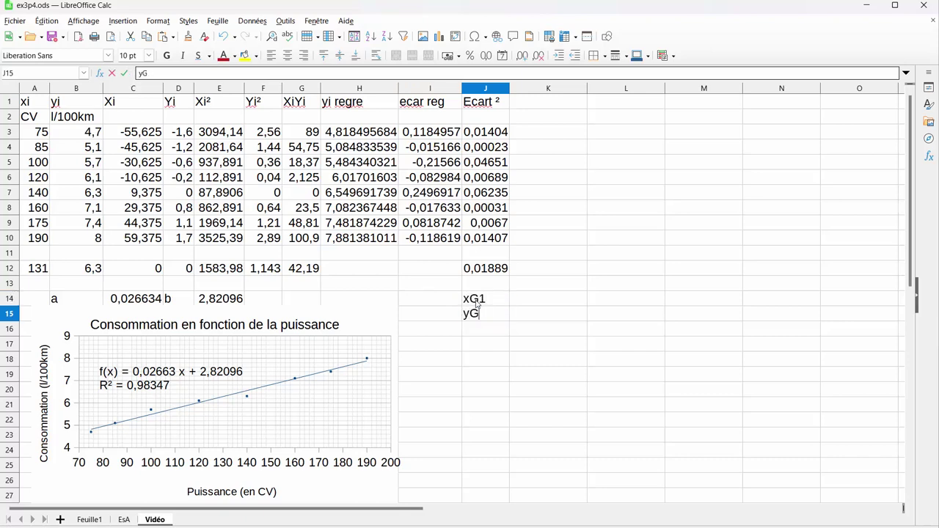
pyautogui.write('1')
pyautogui.press('Return')
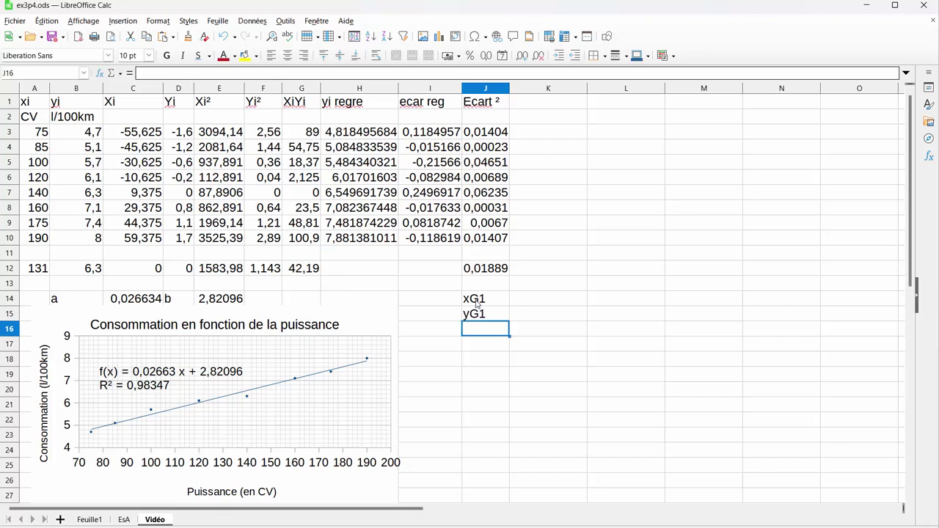
pyautogui.write('xG2')
pyautogui.press('Return')
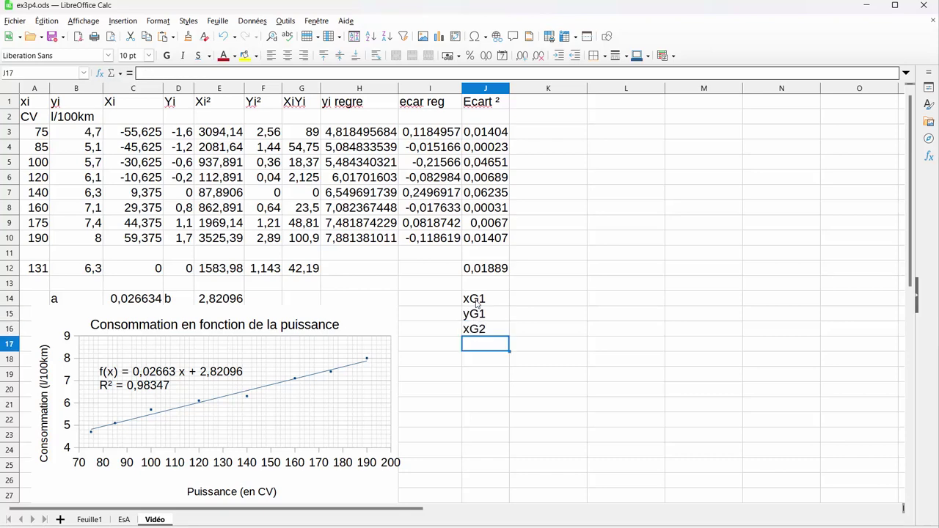
pyautogui.write('yG2')
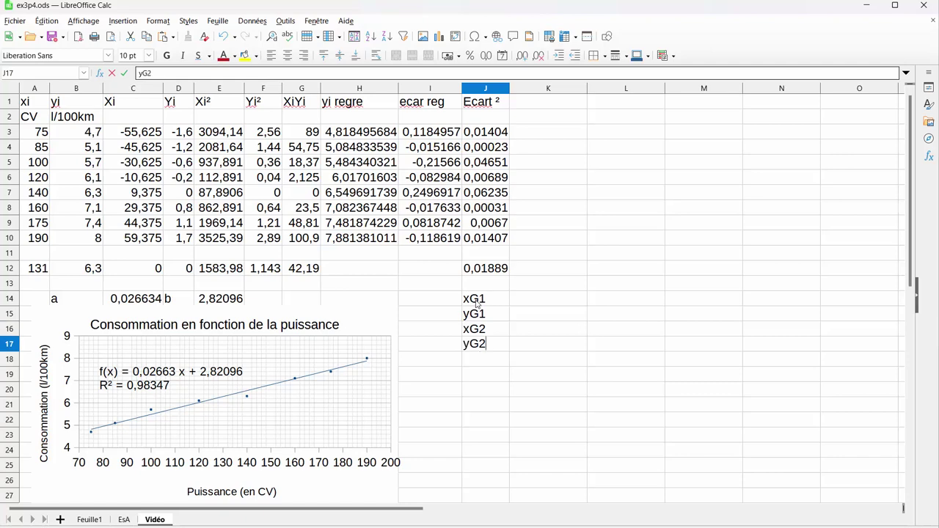
pyautogui.press('Return')
pyautogui.write('m')
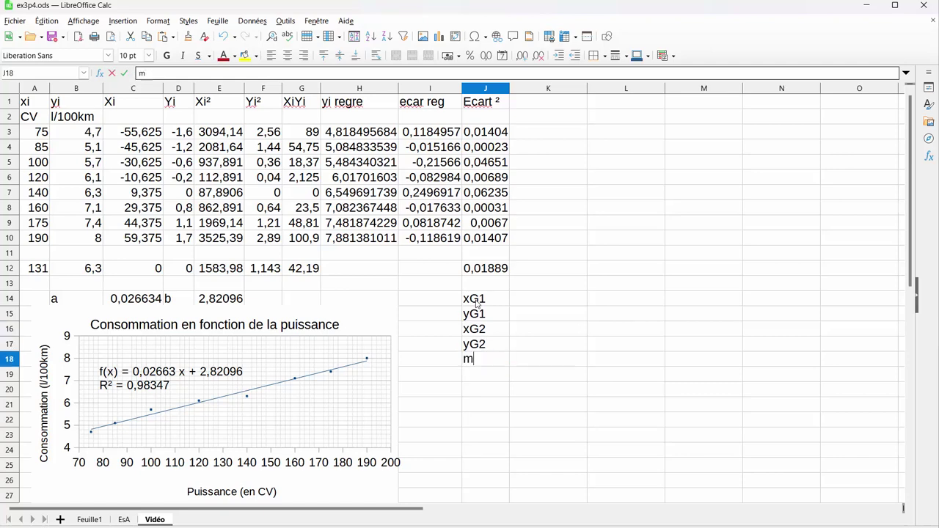
pyautogui.press('Return')
pyautogui.write('p')
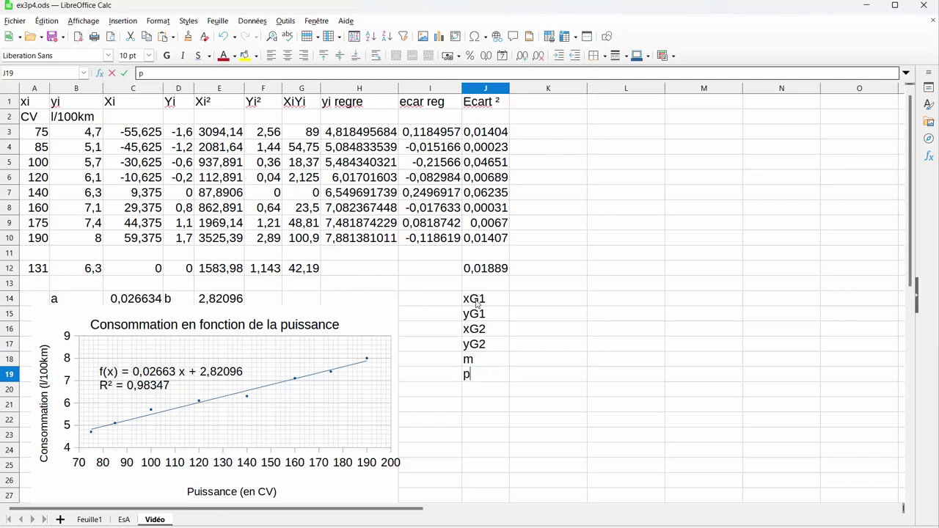
# - Compute xG1 in cell K14 as the mean of the first four powers with =MOYENNE(A3:A6)
pyautogui.click(533, 303)
pyautogui.write('=')
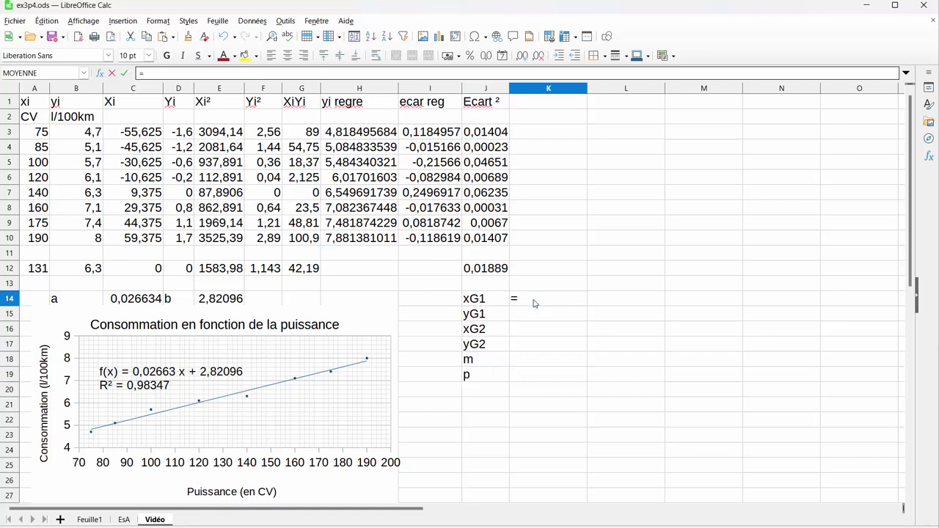
pyautogui.write('mo')
pyautogui.press('Return')
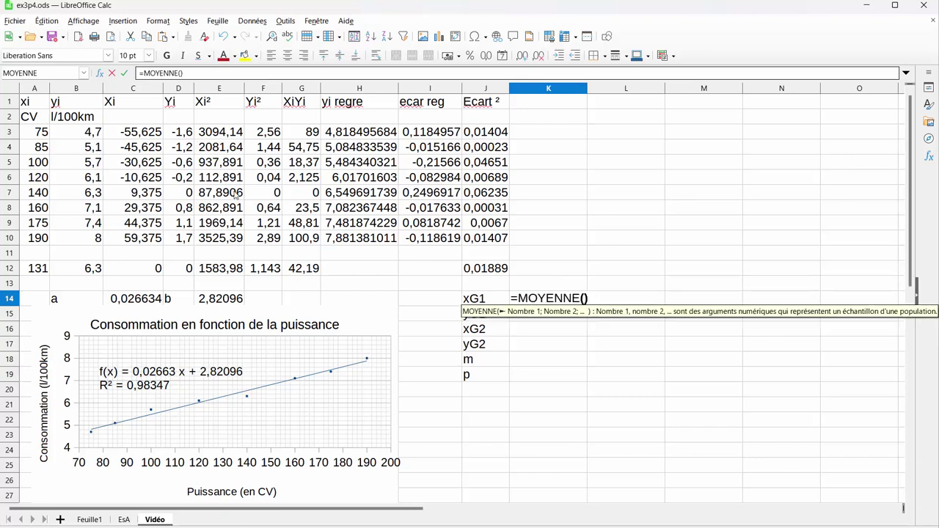
pyautogui.click(41, 133)
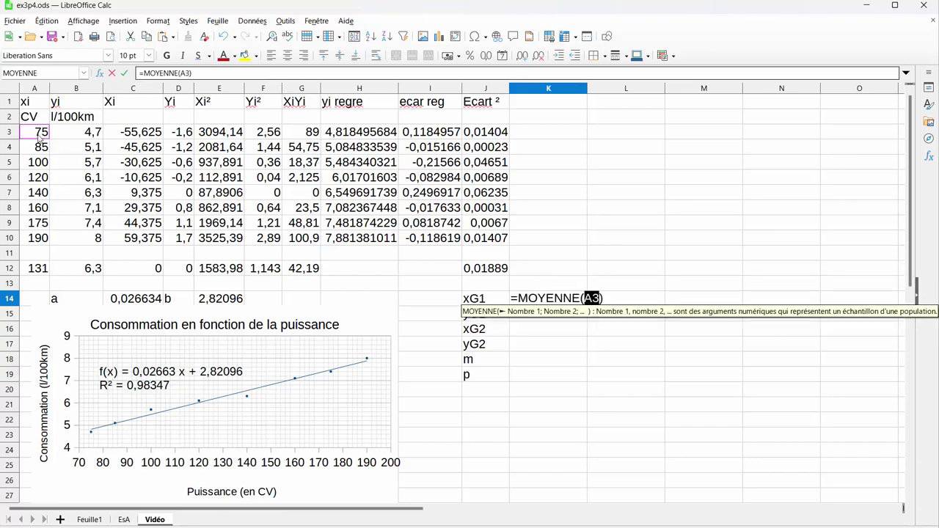
pyautogui.moveTo(41, 138); pyautogui.dragTo(33, 183)
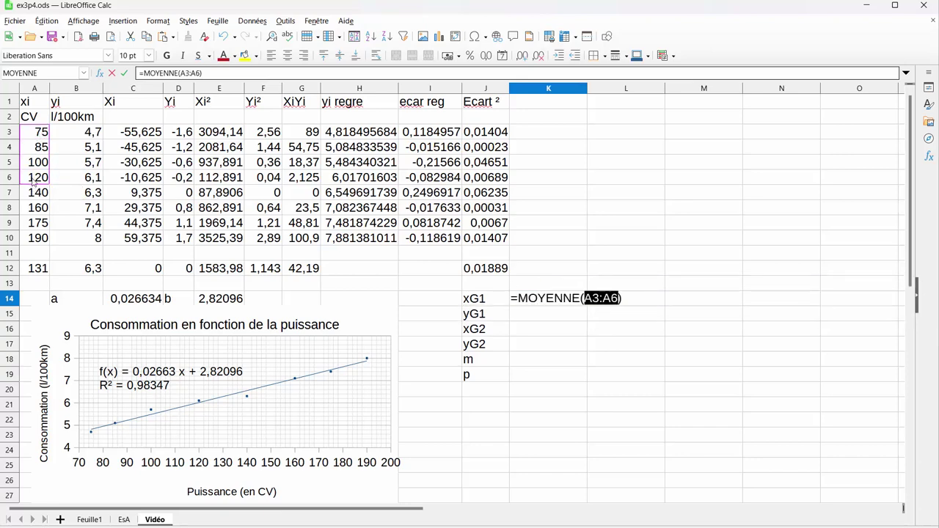
pyautogui.press('Return')
# - Compute yG1 in cell K15 as the mean of the first four consumptions with =MOYENNE(B3:B6)
pyautogui.write('=')
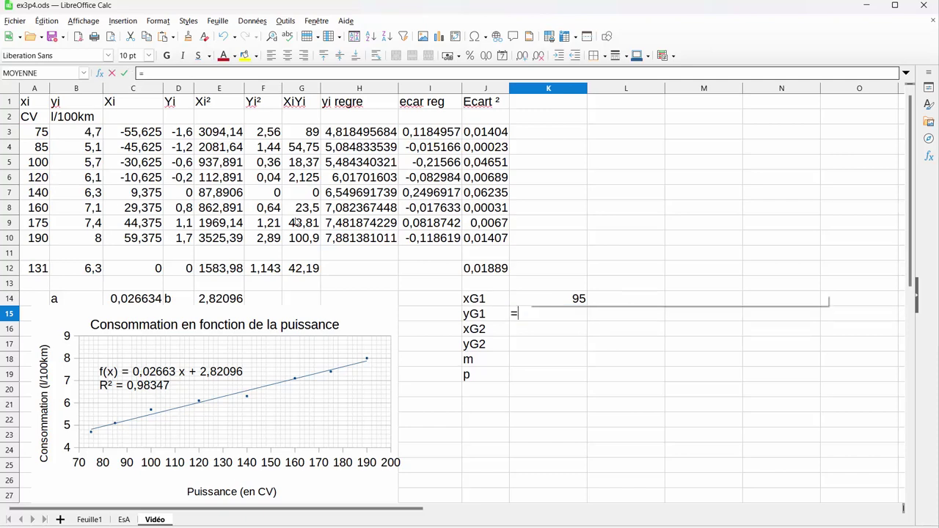
pyautogui.write('moy')
pyautogui.press('Return')
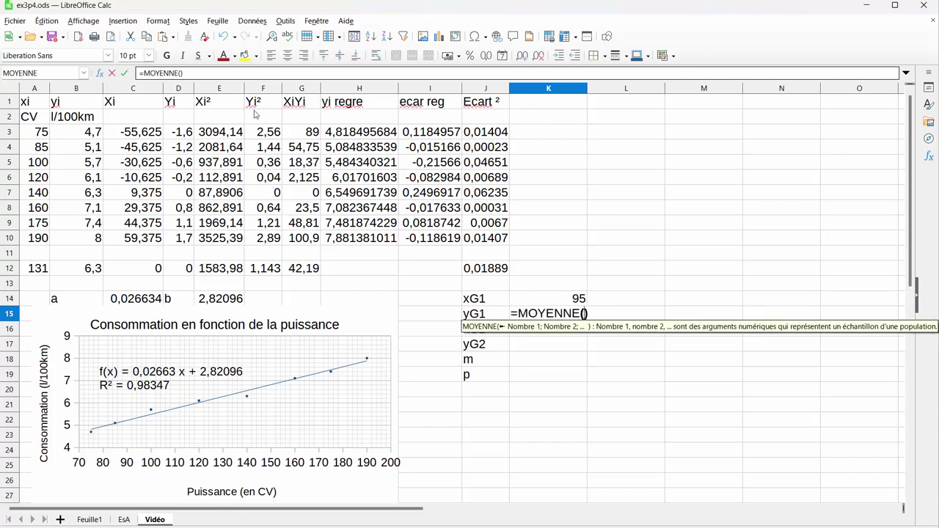
pyautogui.moveTo(74, 130); pyautogui.dragTo(80, 183)
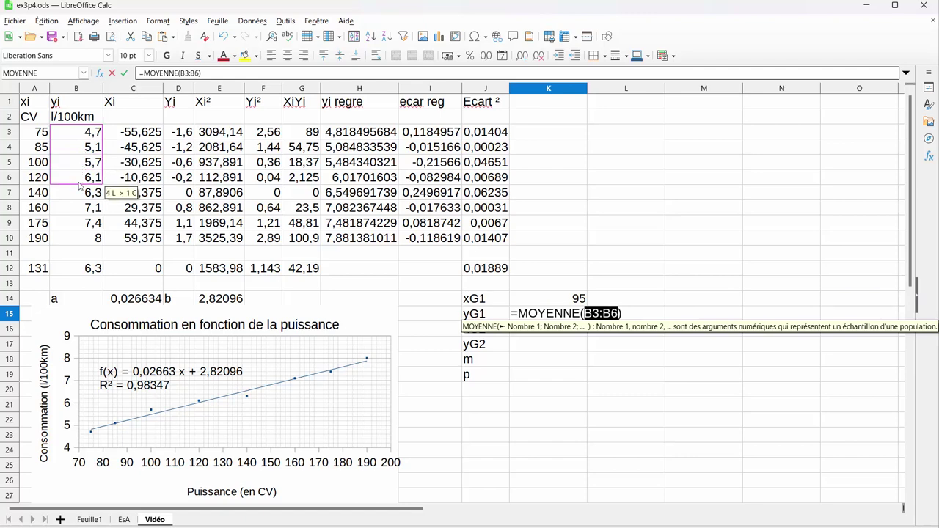
pyautogui.press('Return')
# - Compute xG2 in cell K16 as the mean of the last four powers with =MOYENNE(A7:A10)
pyautogui.write('=')
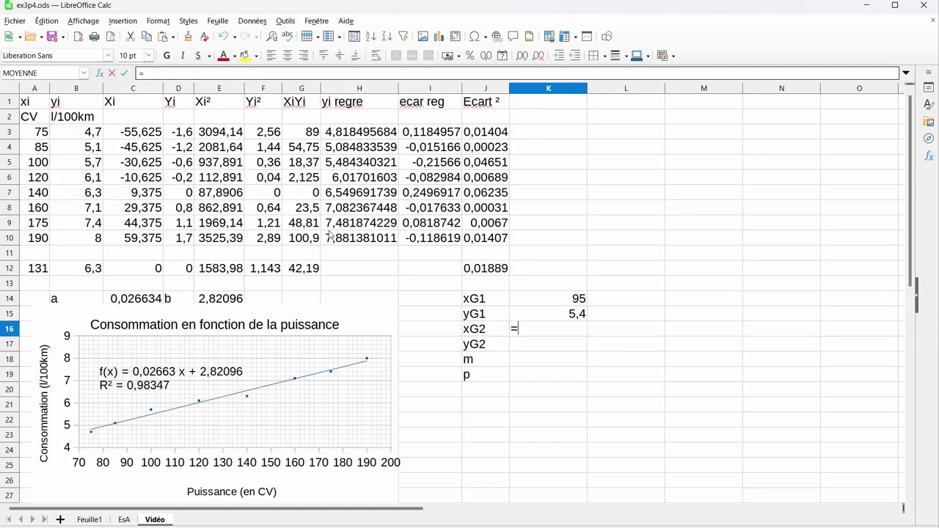
pyautogui.write('moy')
pyautogui.press('Return')
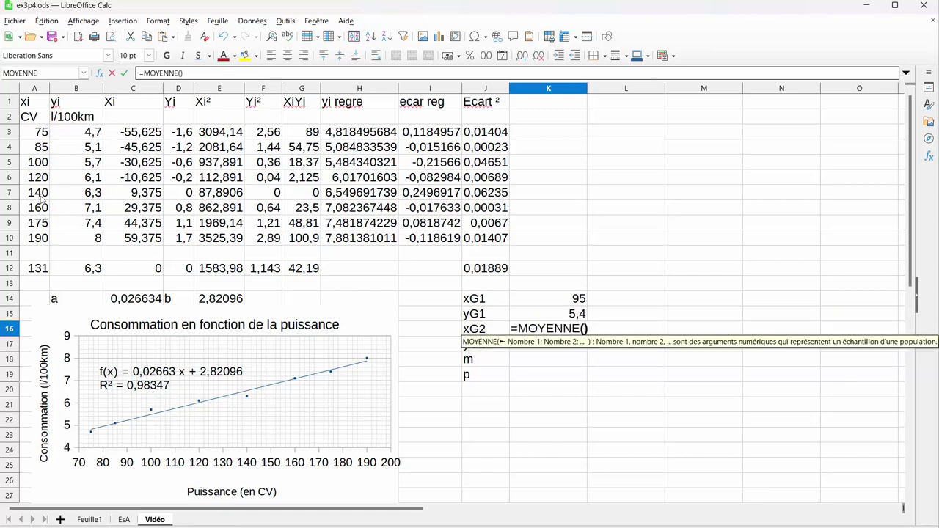
pyautogui.moveTo(42, 196); pyautogui.dragTo(38, 239)
pyautogui.press('Return')
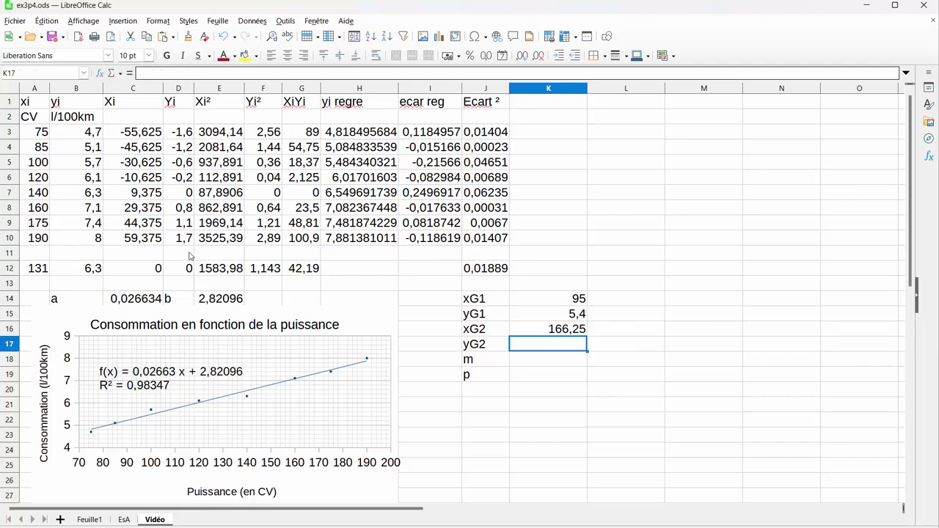
# - Try to compute yG2 in cell K17 with the formula =MOYENNE(C7:C10)
pyautogui.write('moy')
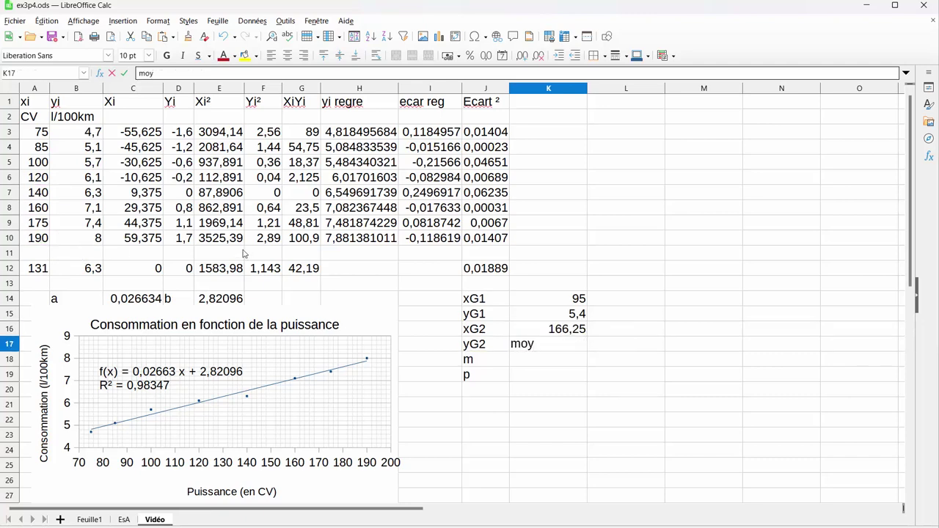
pyautogui.press('Return')
pyautogui.press('Up')
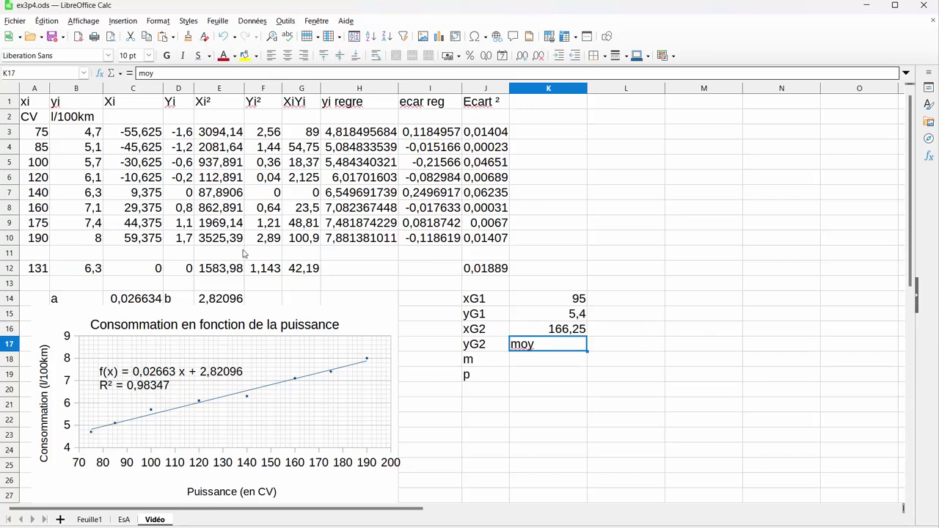
pyautogui.write('=moy')
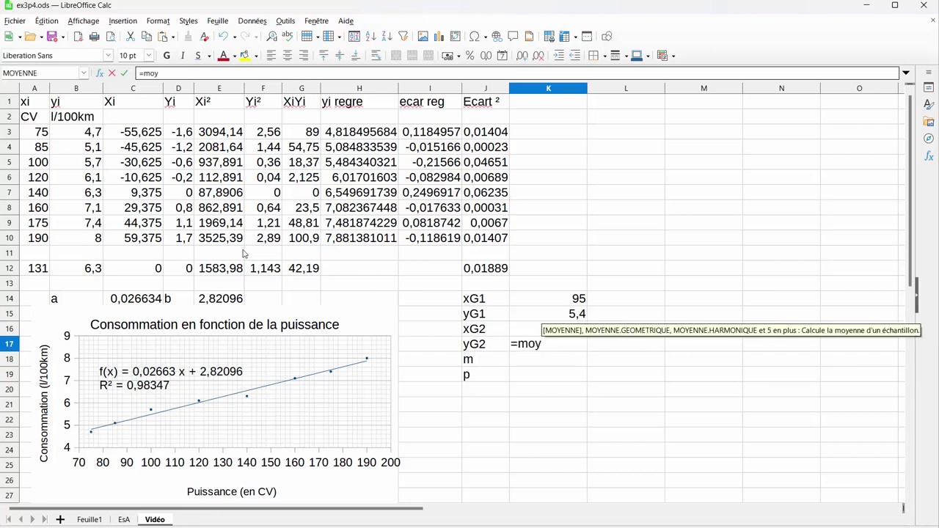
pyautogui.press('Return')
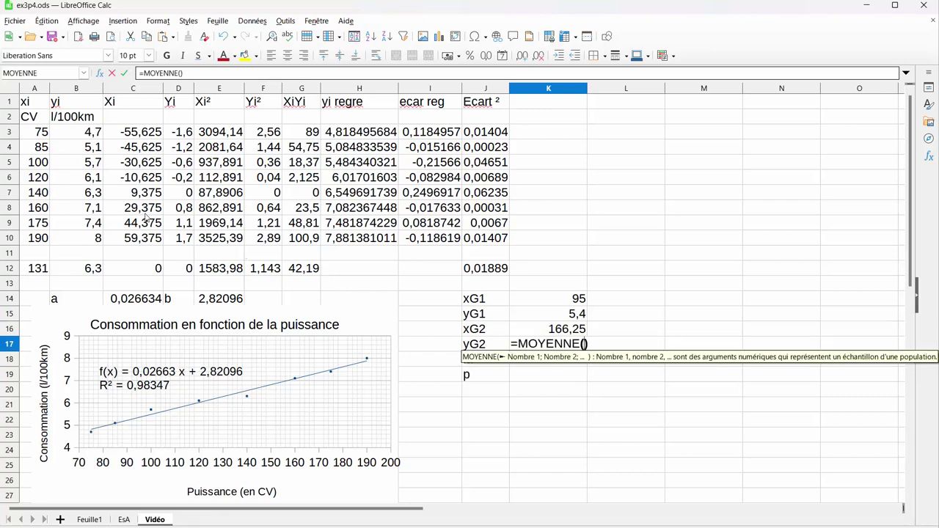
pyautogui.moveTo(141, 197); pyautogui.dragTo(143, 240)
pyautogui.press('Return')
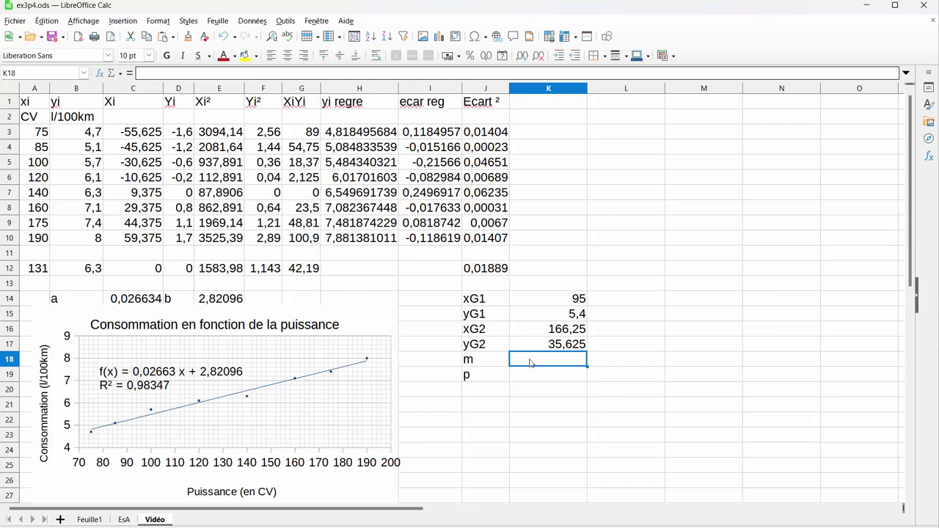
# - Compute the slope m in cell K18 from the two mean points with =(K17-K15)/(K16-K14)
pyautogui.write('=')
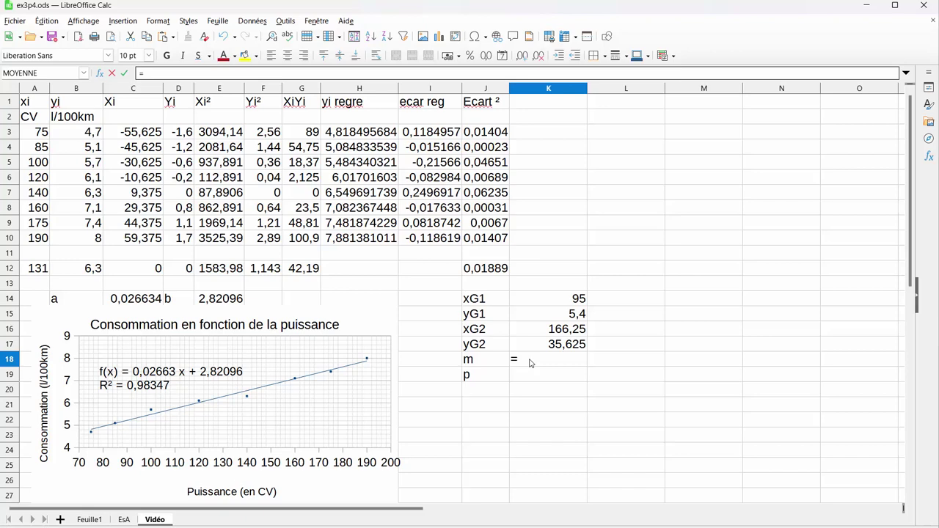
pyautogui.write('(')
pyautogui.click(560, 348)
pyautogui.write('-')
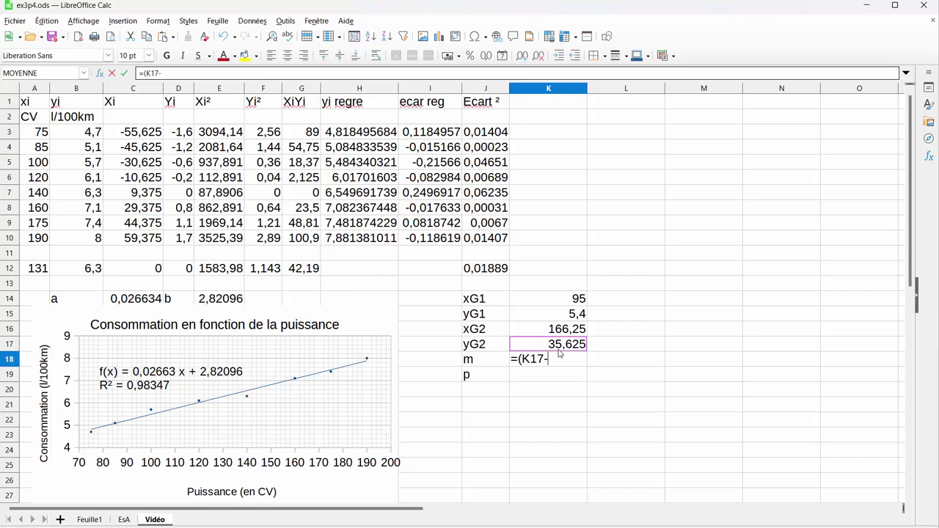
pyautogui.click(571, 315)
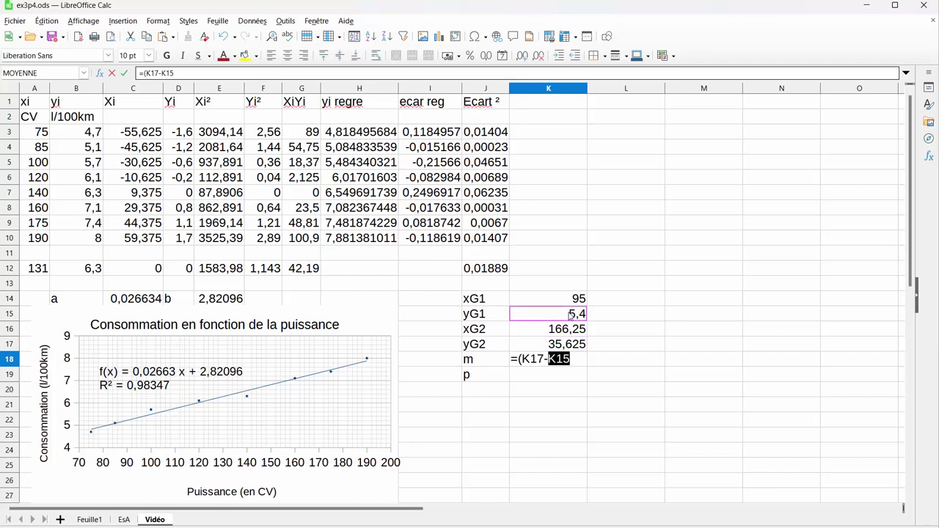
pyautogui.write(')/(')
pyautogui.click(568, 330)
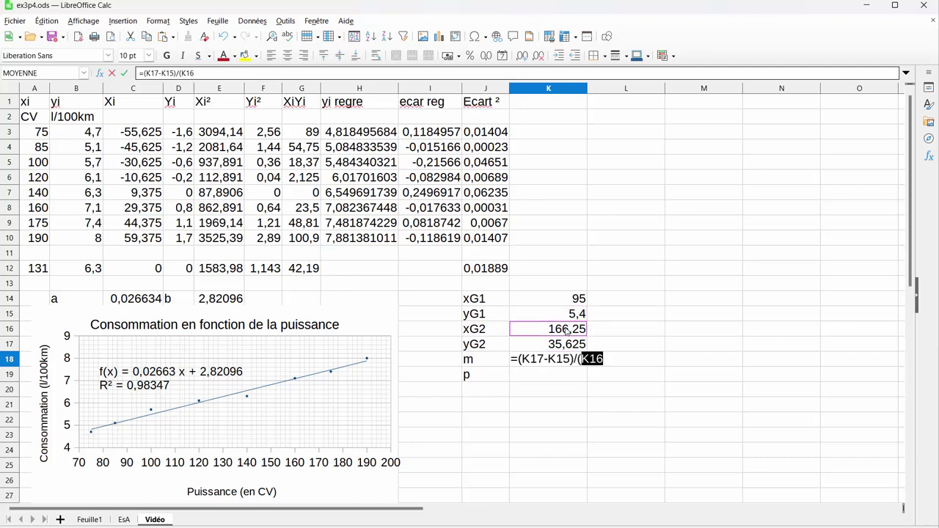
pyautogui.write('-')
pyautogui.click(578, 299)
pyautogui.write(')')
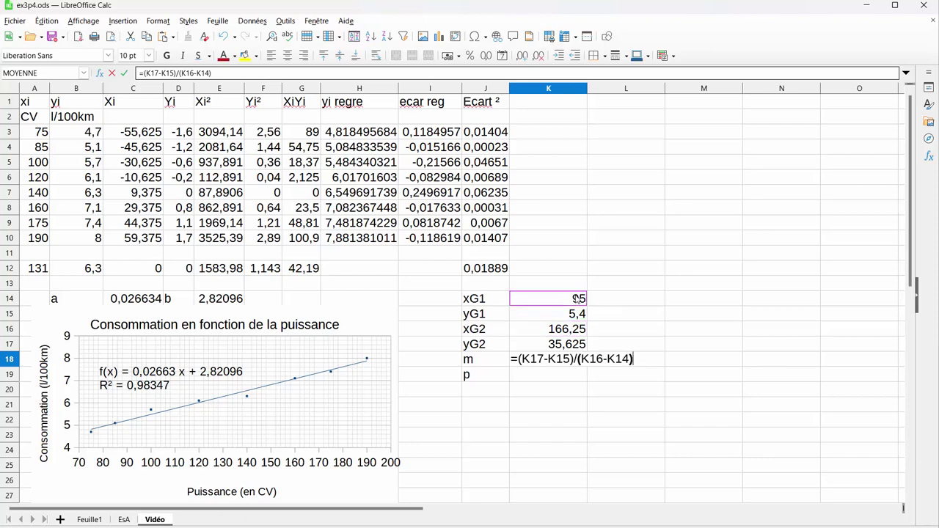
pyautogui.press('Return')
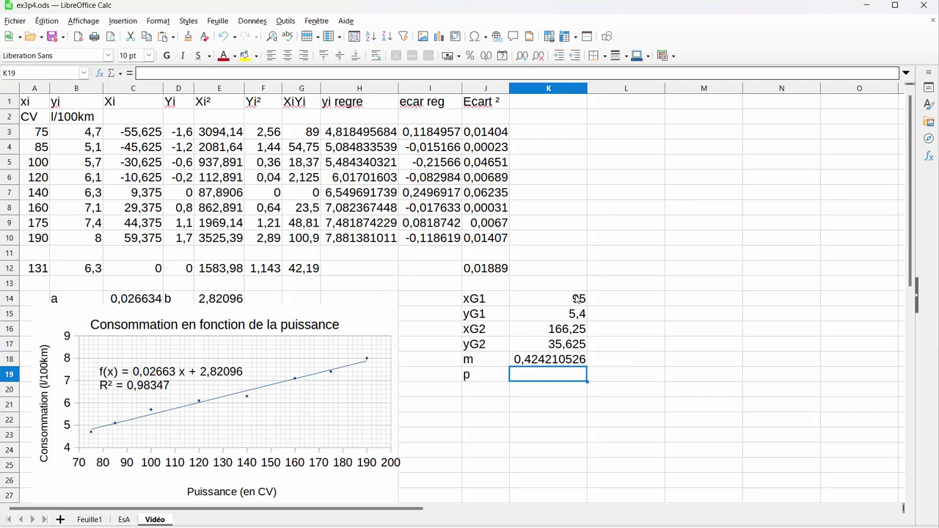
# - Replace the yG2 formula in cell K17 with the mean of the last four consumptions, =MOYENNE(B7:B10)
pyautogui.click(547, 361)
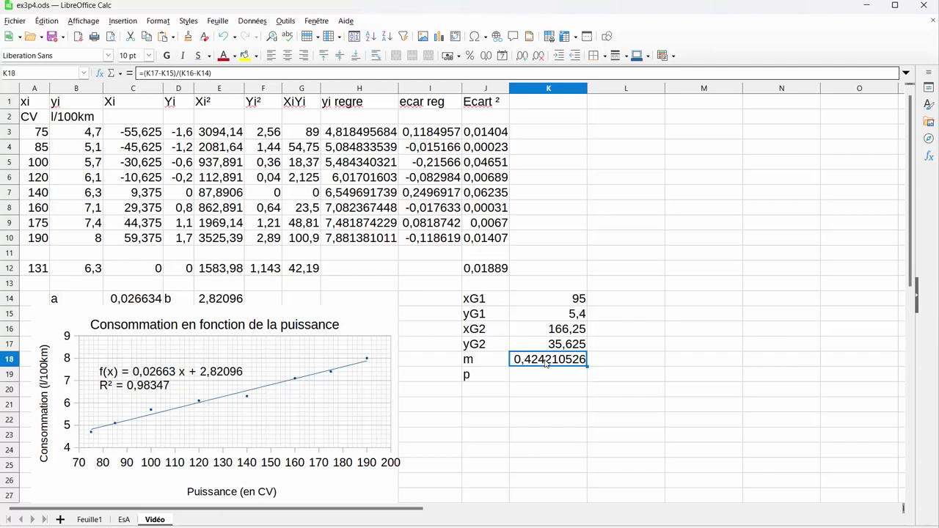
pyautogui.press('Down')
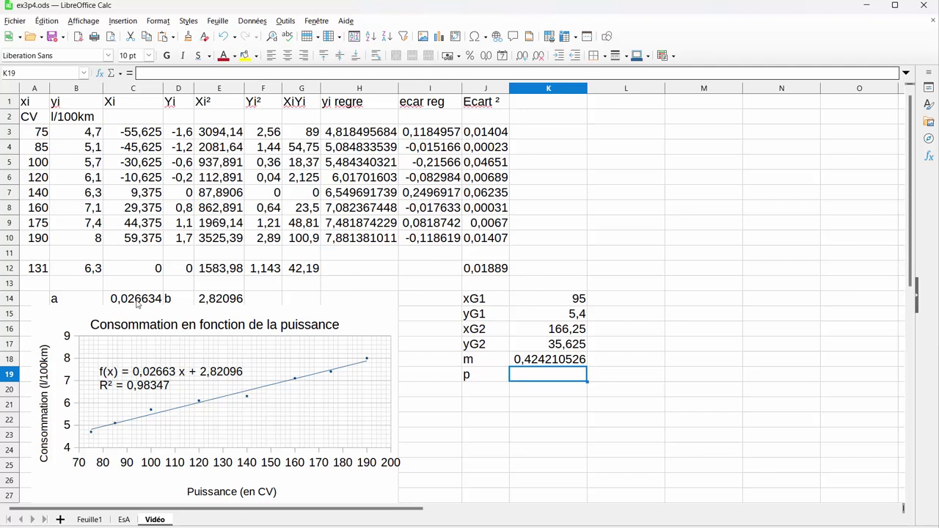
pyautogui.click(570, 347)
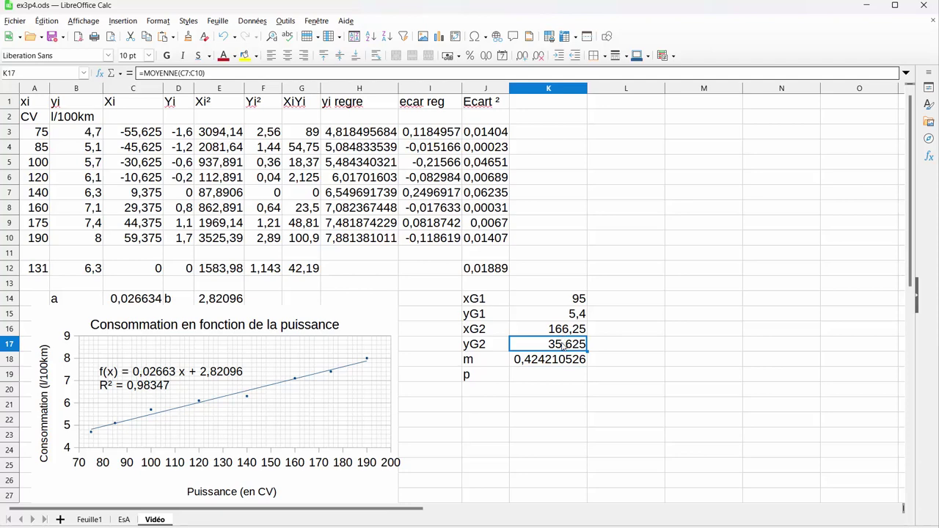
pyautogui.write('=')
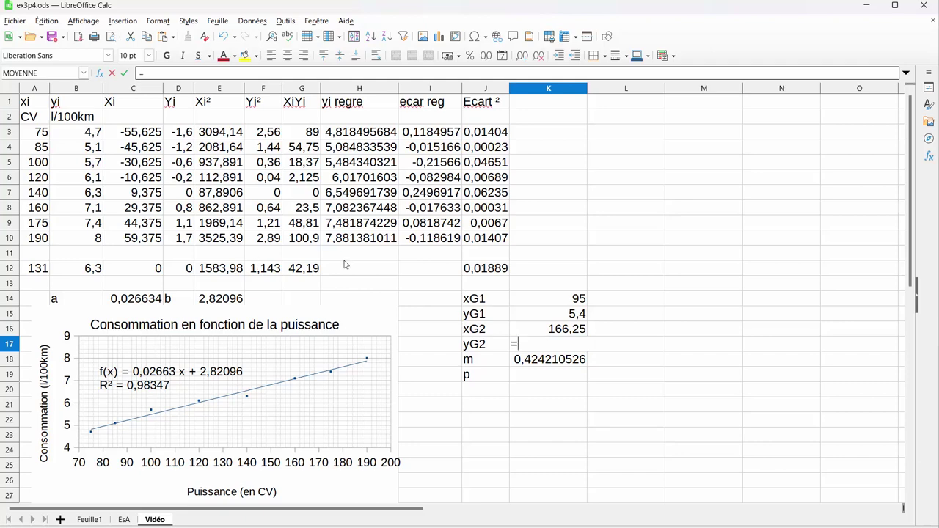
pyautogui.write('moy')
pyautogui.press('Return')
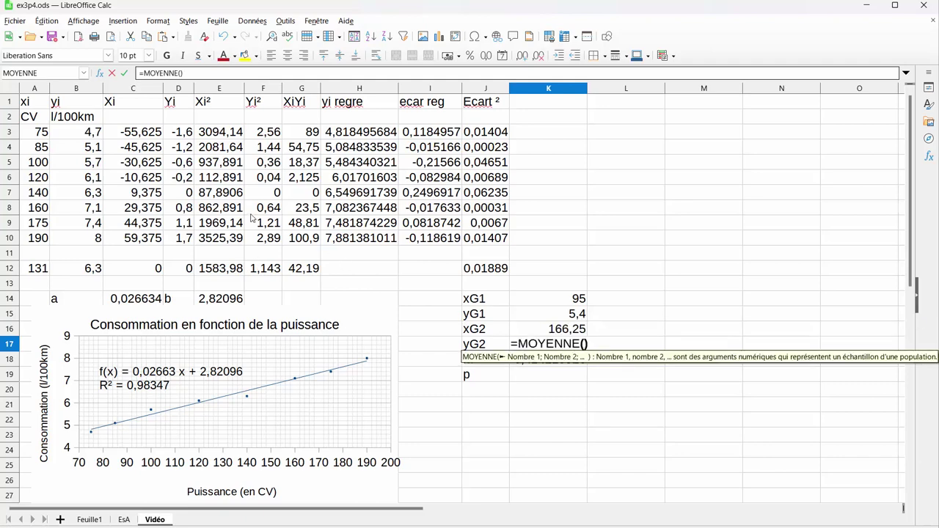
pyautogui.moveTo(90, 193); pyautogui.dragTo(88, 238)
pyautogui.press('Return')
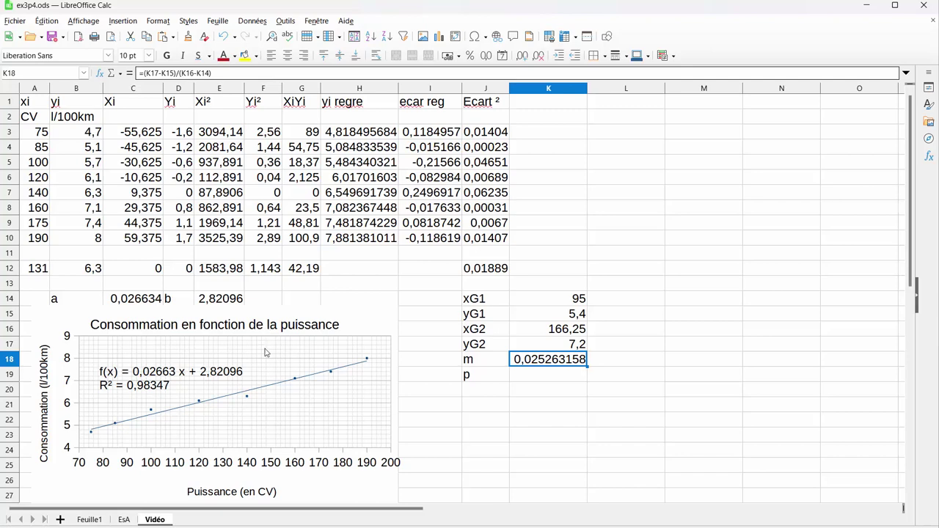
# - Compute the intercept p in cell K19 from point G2 with =K17-K18*K16
pyautogui.click(548, 377)
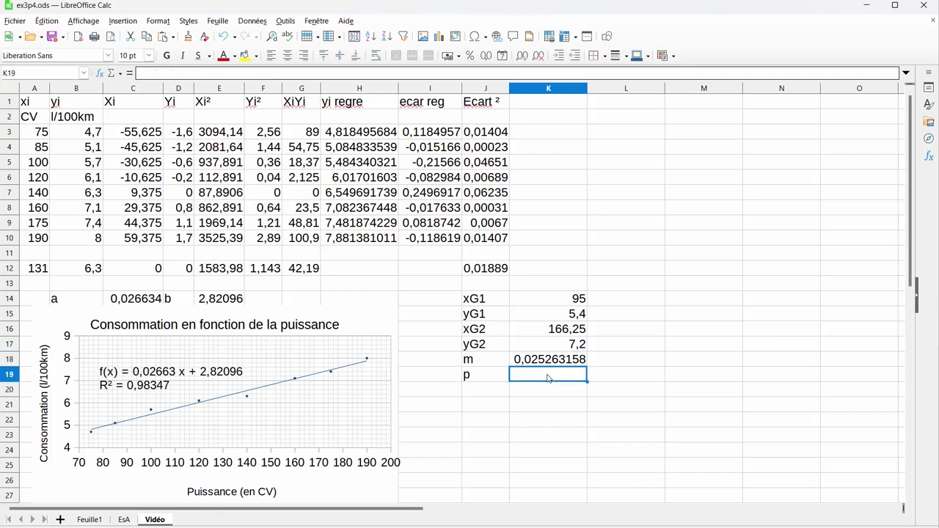
pyautogui.write('=')
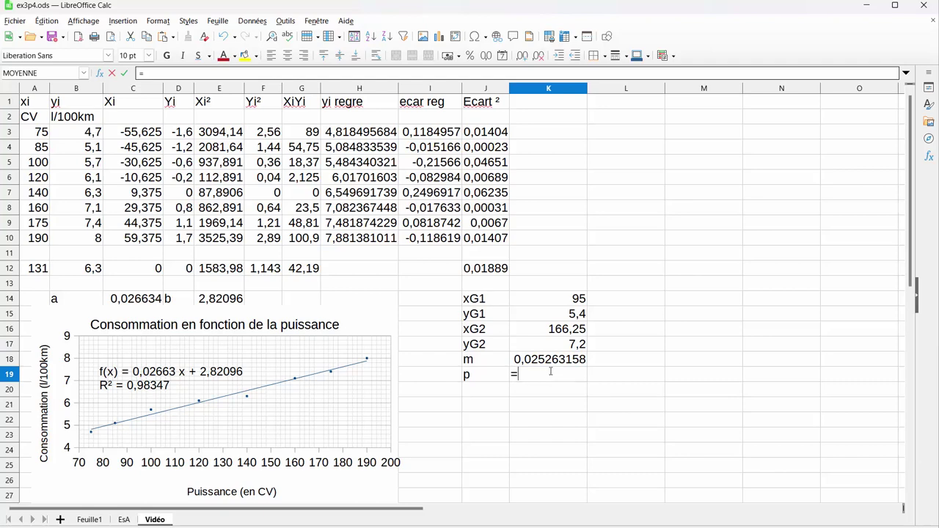
pyautogui.click(557, 361)
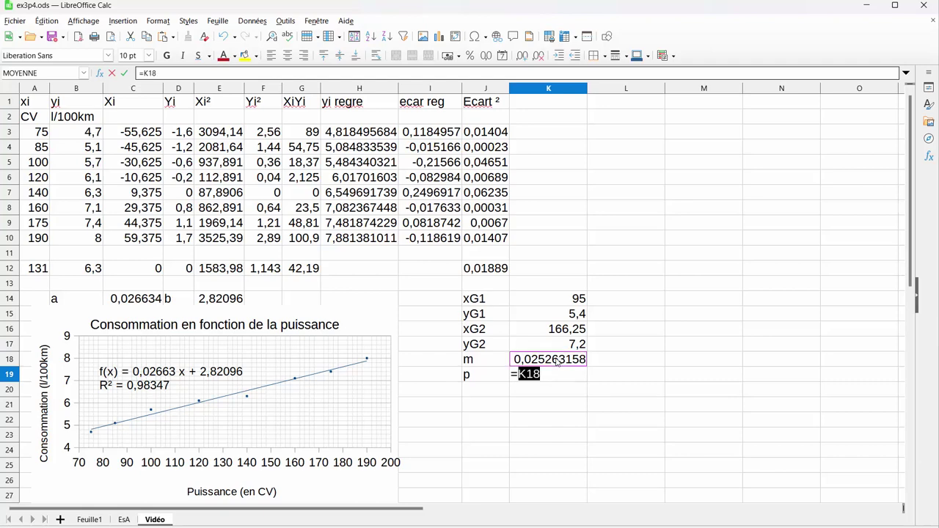
pyautogui.write('*')
pyautogui.click(555, 344)
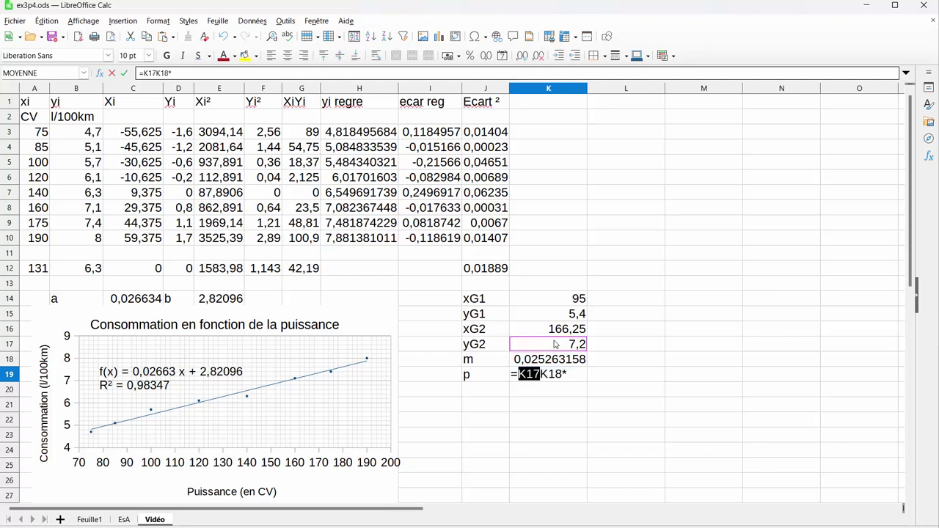
pyautogui.write('-')
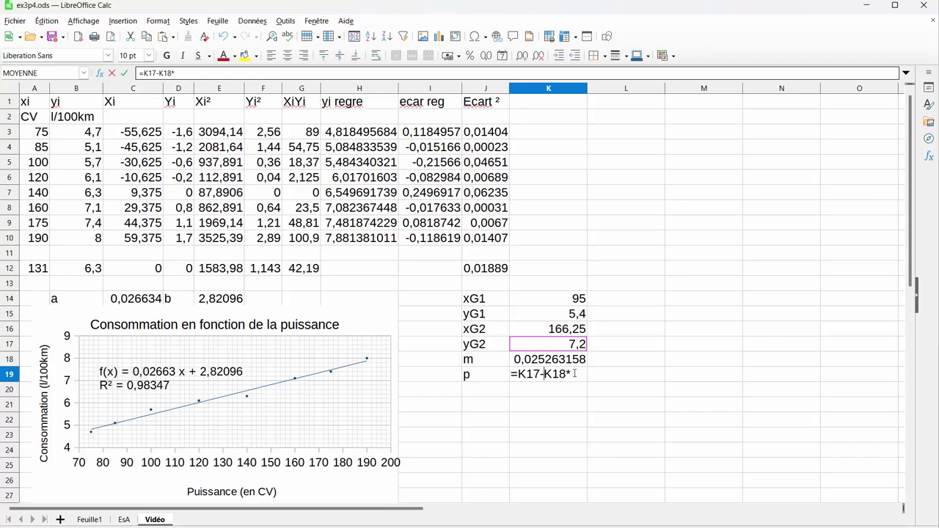
pyautogui.click(570, 333)
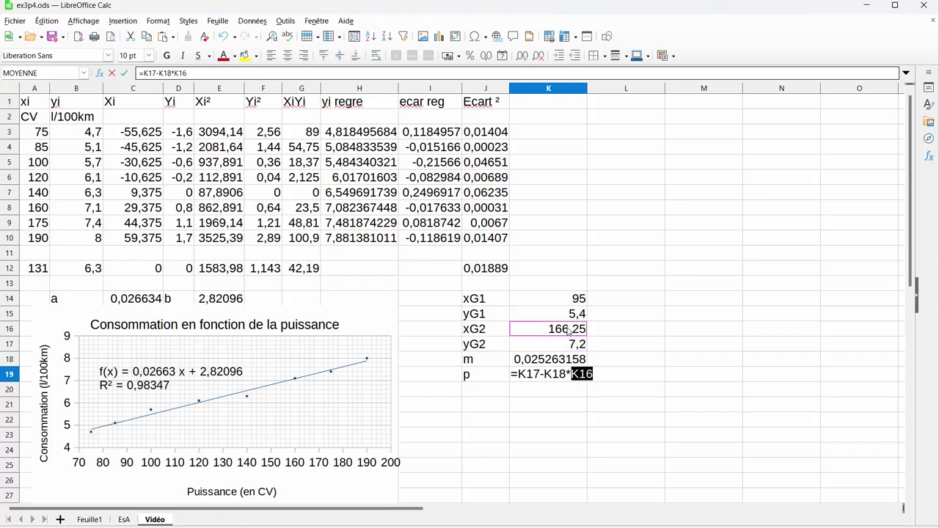
pyautogui.press('Return')
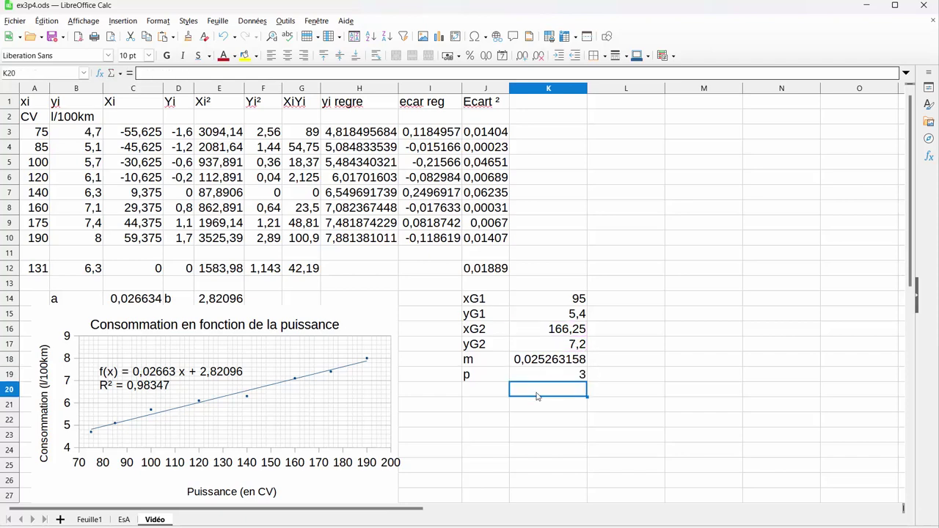
# - Cross-check p in cell K20 using point G1 with =K15-K18*K14
pyautogui.write('=')
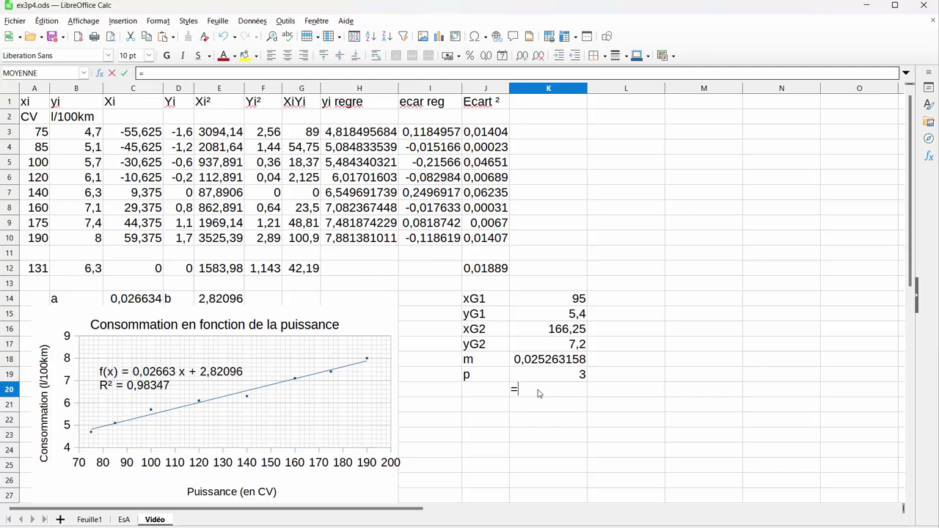
pyautogui.click(571, 315)
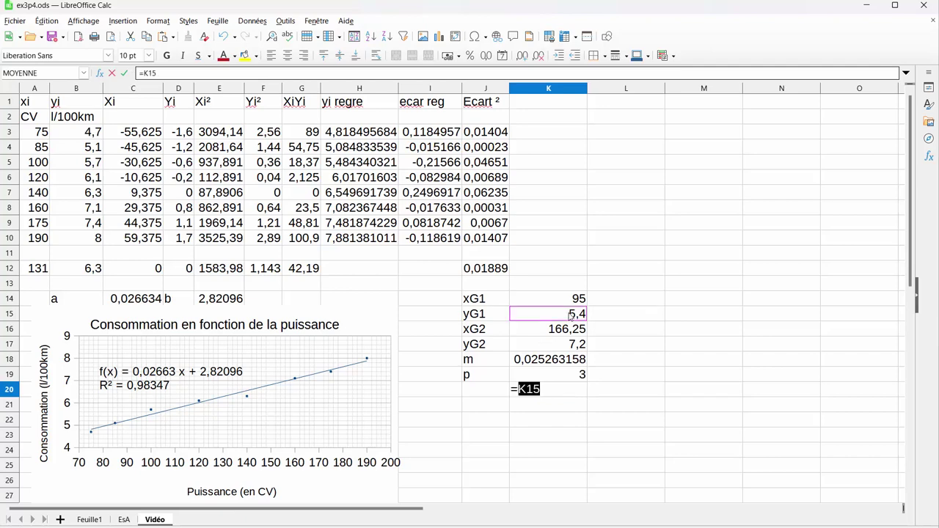
pyautogui.write('-')
pyautogui.click(554, 362)
pyautogui.write('*')
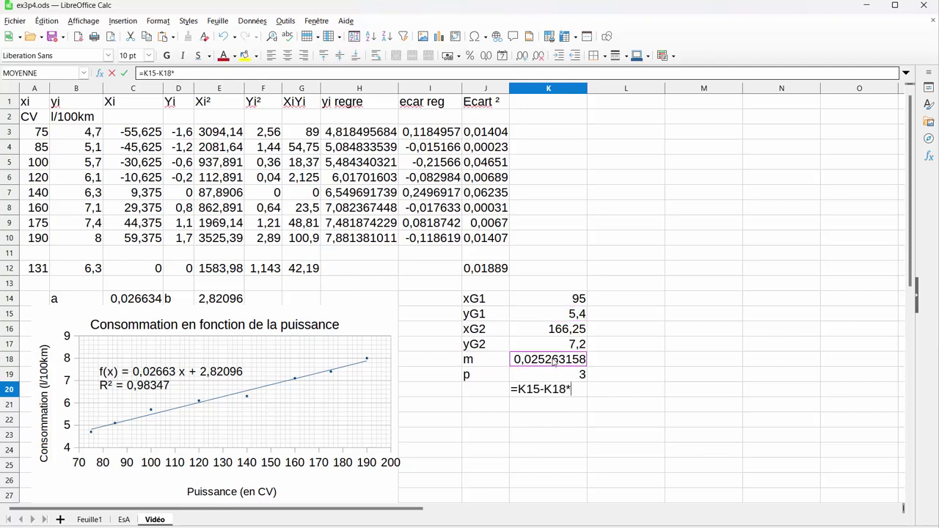
pyautogui.click(568, 300)
pyautogui.press('Return')
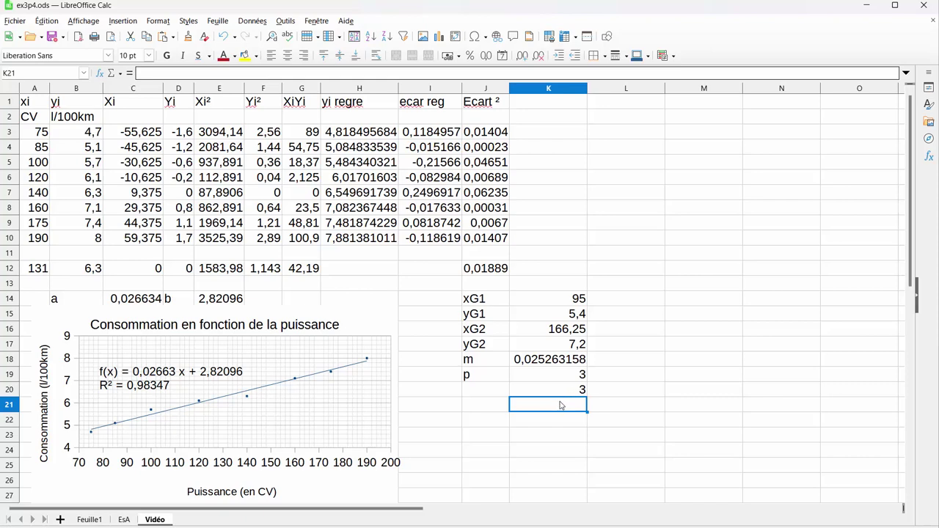
# - Cross-check p in cell K21 using the overall mean point with =B12-K18*A12
pyautogui.write('=')
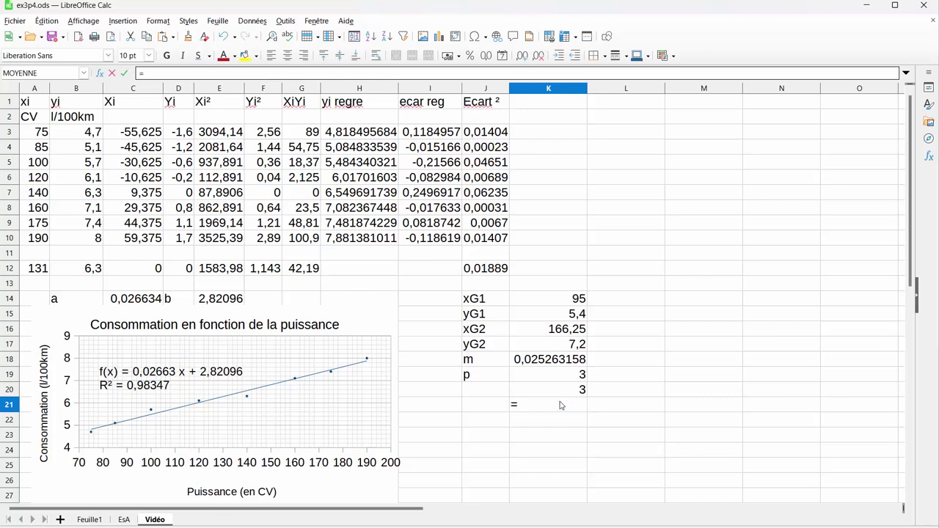
pyautogui.click(89, 269)
pyautogui.write('-')
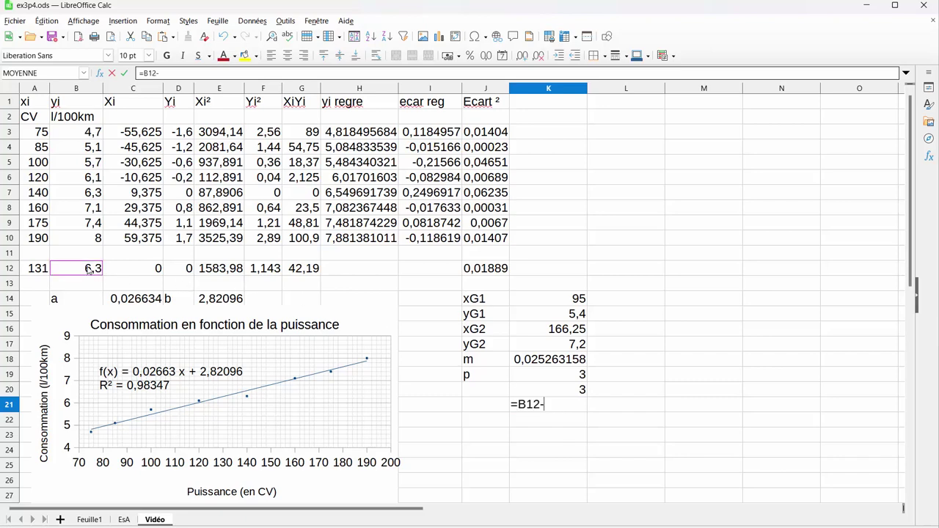
pyautogui.click(562, 360)
pyautogui.write('*')
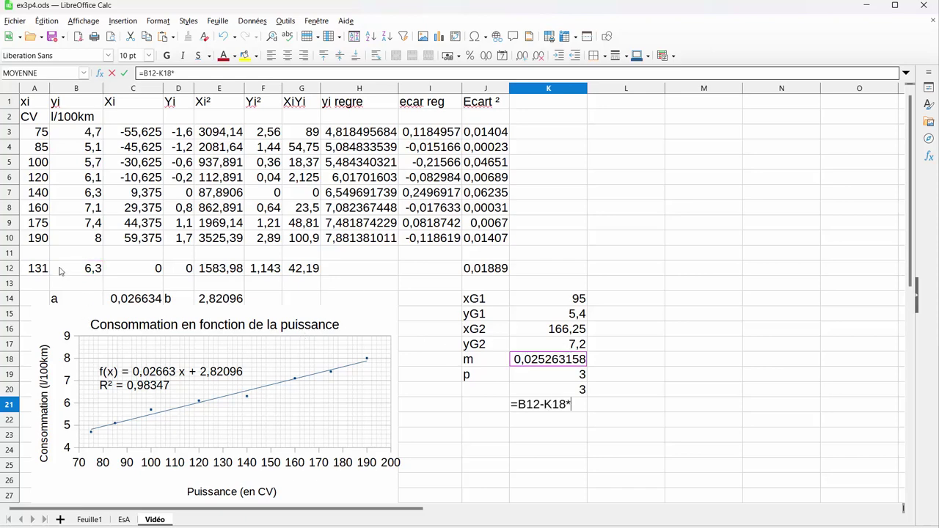
pyautogui.click(37, 270)
pyautogui.press('Return')
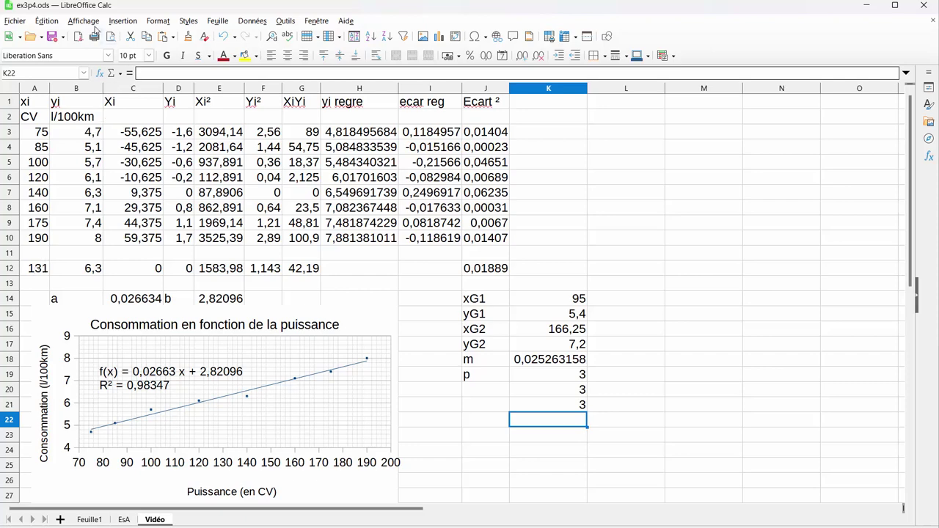
# - Enter the column heading "yi Mayer" in cell K1
pyautogui.click(547, 105)
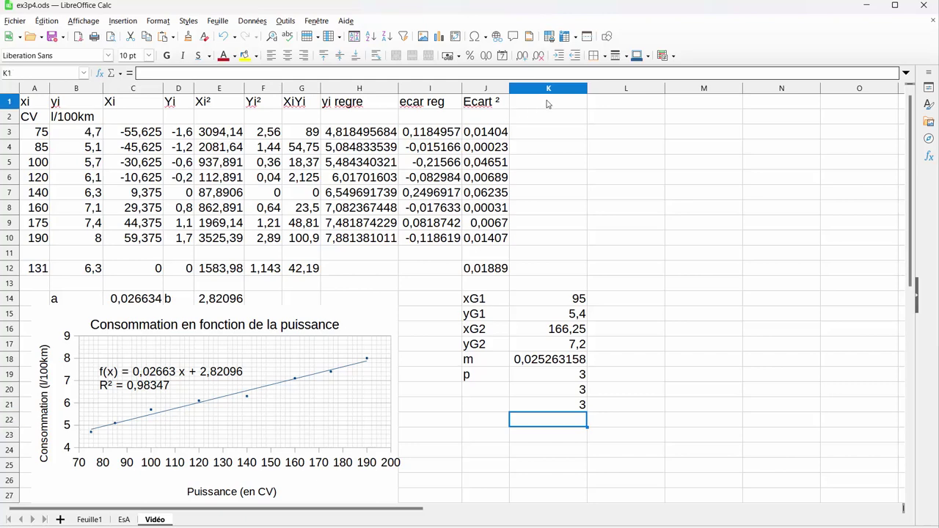
pyautogui.write('yi')
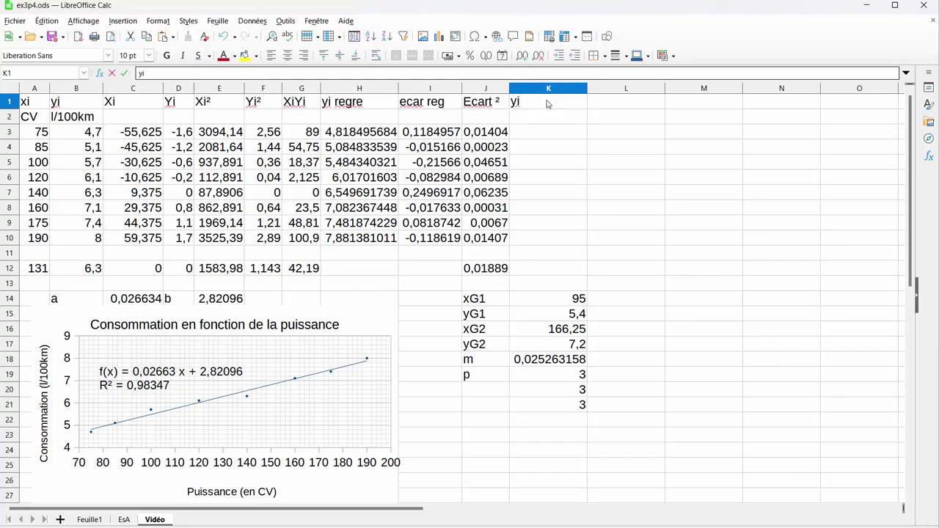
pyautogui.write(' Mayer')
pyautogui.click(541, 138)
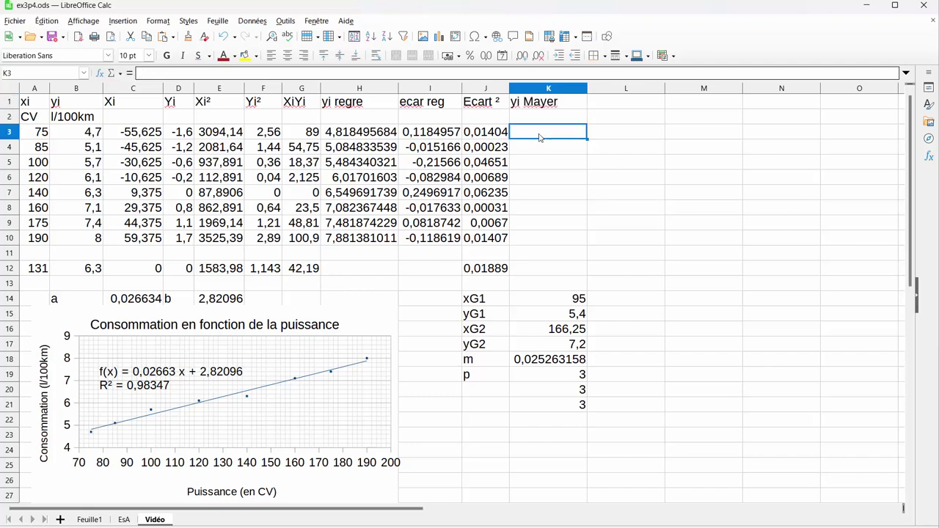
# - Compute the first Mayer estimate in cell K3 from m, the first xi value and p with =K18*A3+K19
pyautogui.write('=')
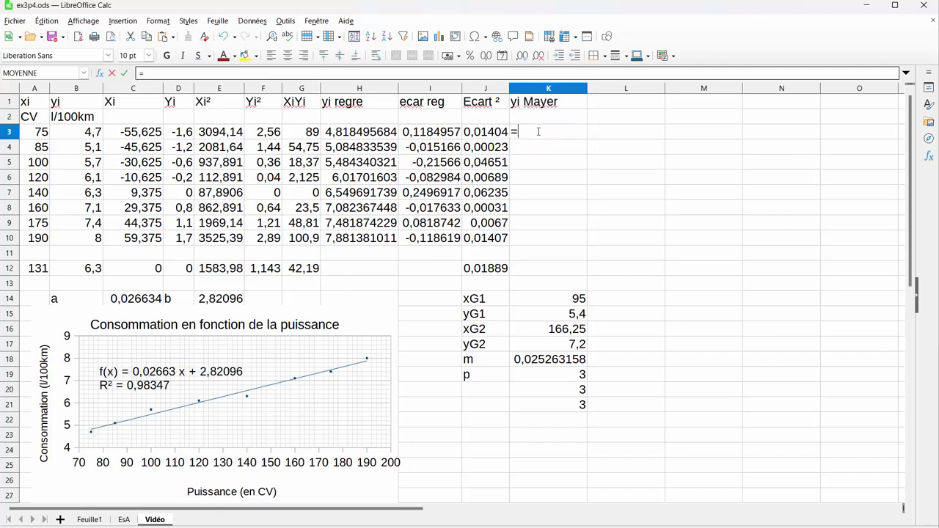
pyautogui.click(542, 359)
pyautogui.write('*')
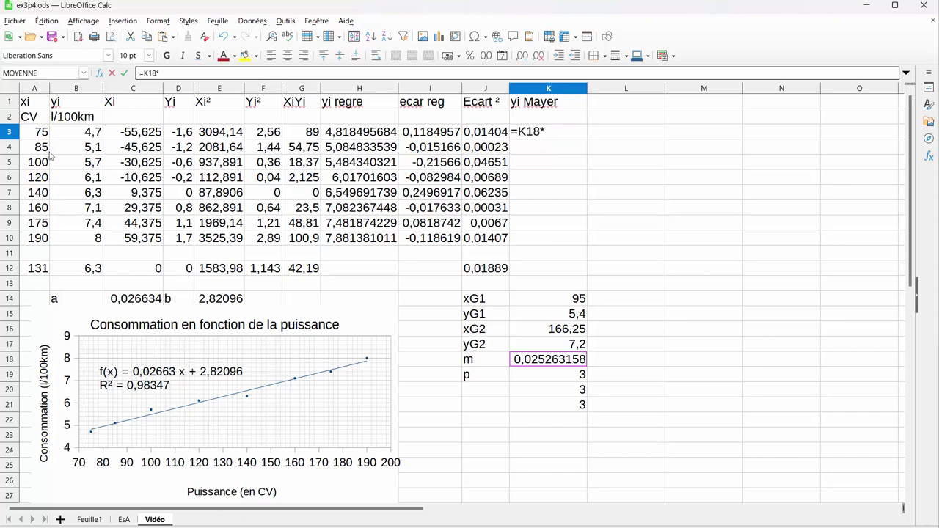
pyautogui.click(39, 133)
pyautogui.write('+')
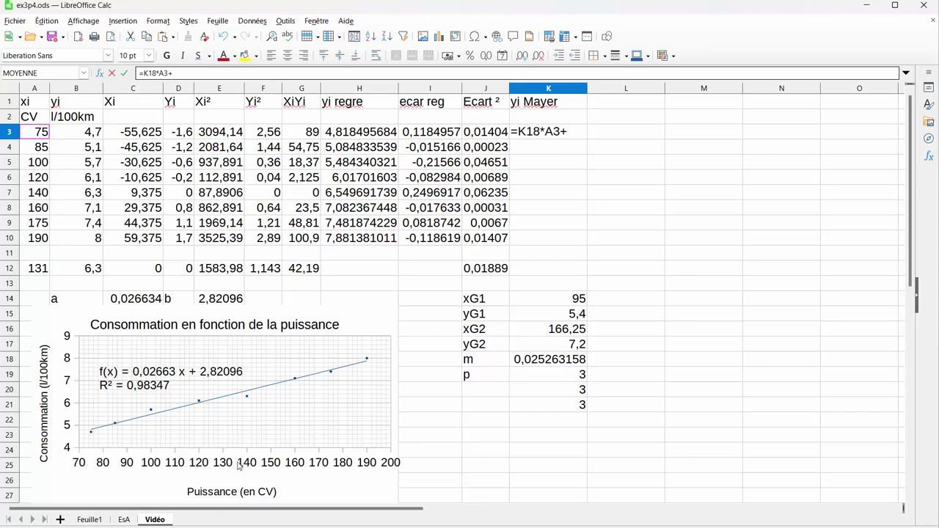
pyautogui.click(575, 377)
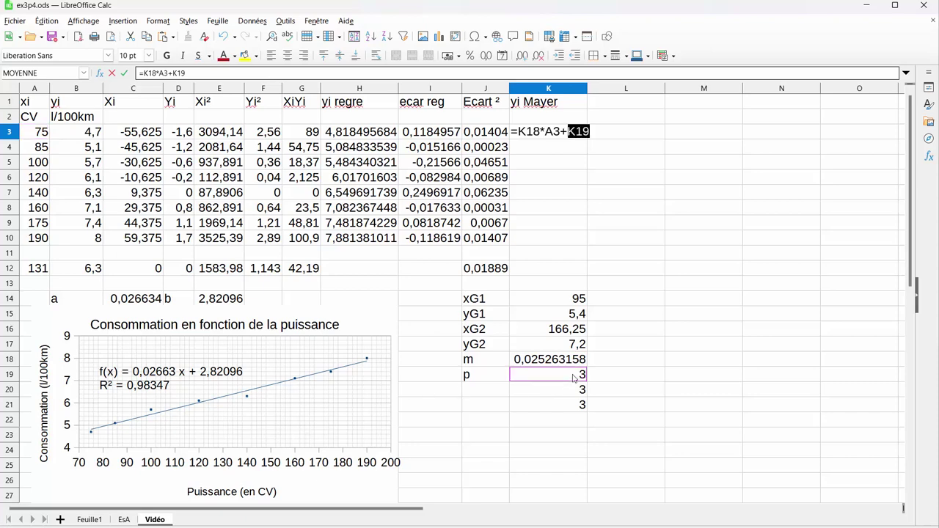
pyautogui.press('Return')
# - Make the m and p references absolute in K3, giving =$K$18*A3+$K$19, and fill the formula down to K10
pyautogui.click(552, 133)
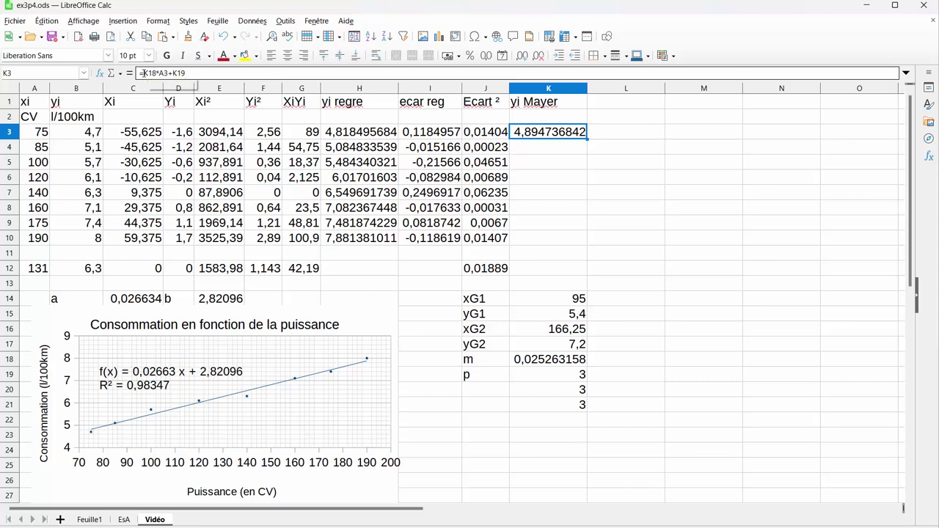
pyautogui.click(144, 73)
pyautogui.write('$')
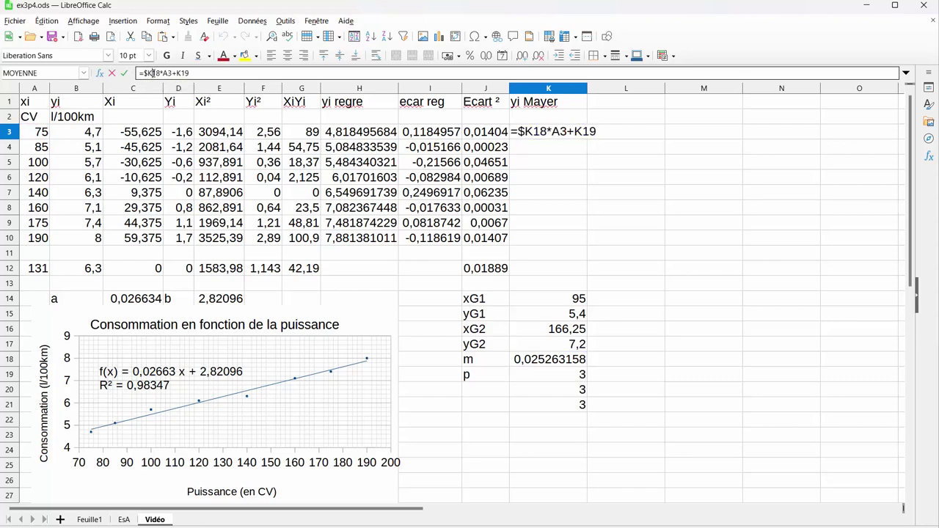
pyautogui.click(152, 73)
pyautogui.write('$')
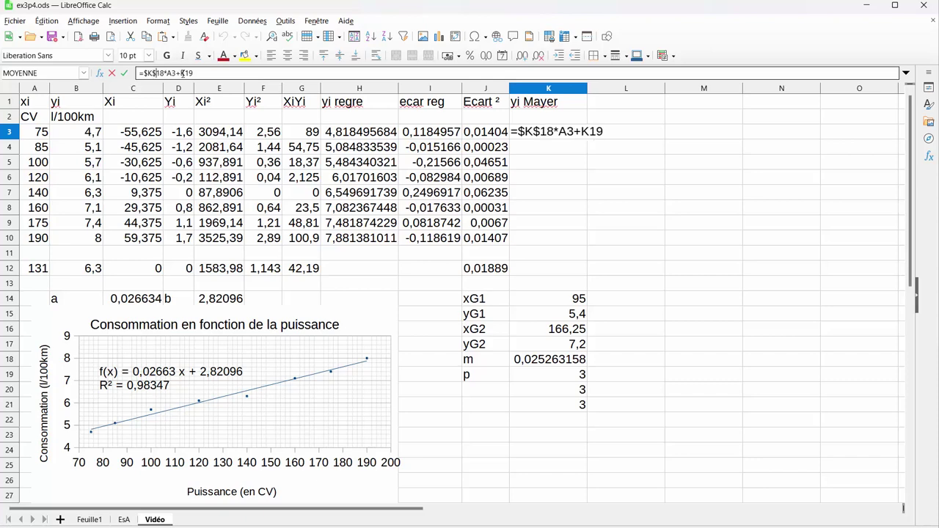
pyautogui.click(180, 74)
pyautogui.write('$')
pyautogui.write('$K$')
pyautogui.press('Return')
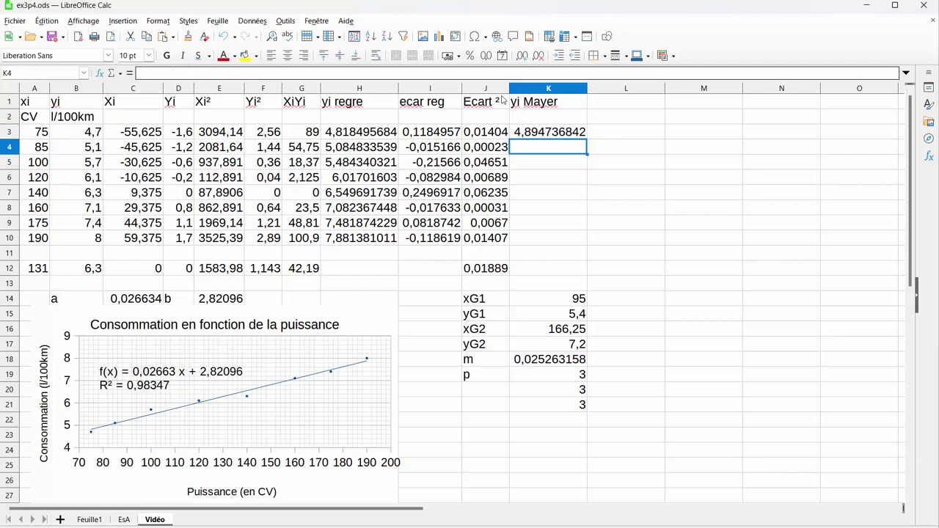
pyautogui.click(568, 134)
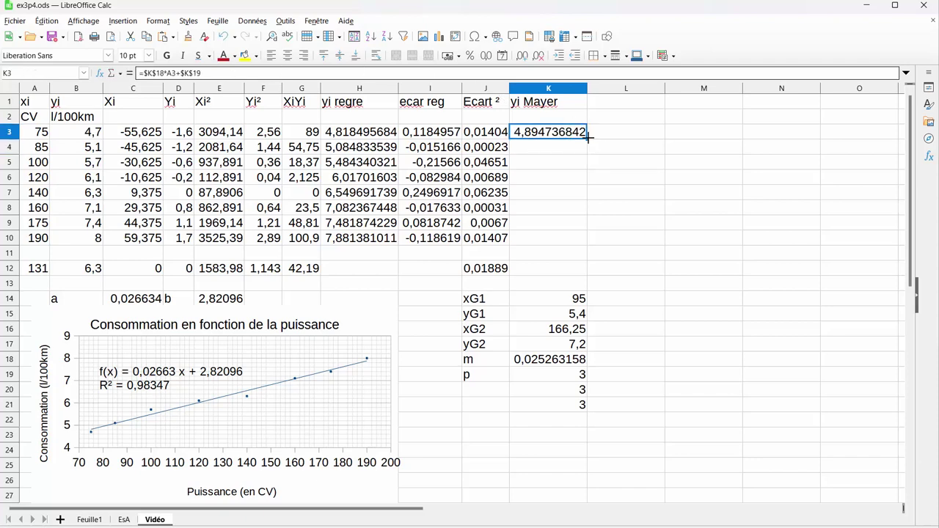
pyautogui.moveTo(587, 136); pyautogui.dragTo(582, 240)
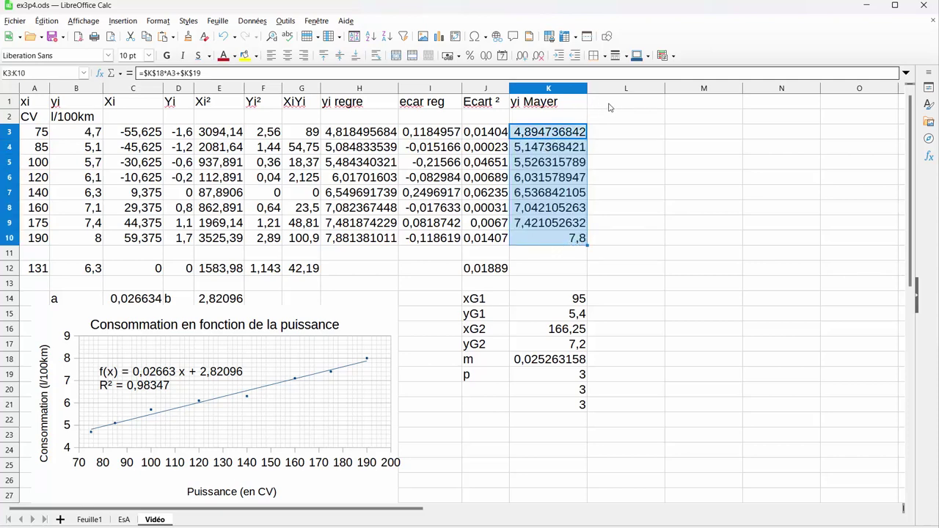
# - Enter the column heading "Ecart Mayer" in cell L1
pyautogui.doubleClick(607, 144)
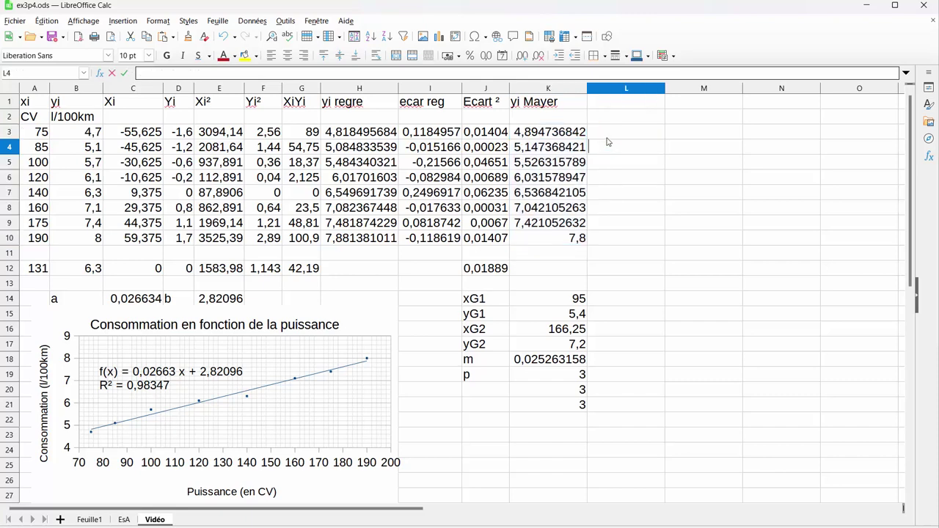
pyautogui.click(613, 136)
pyautogui.click(609, 103)
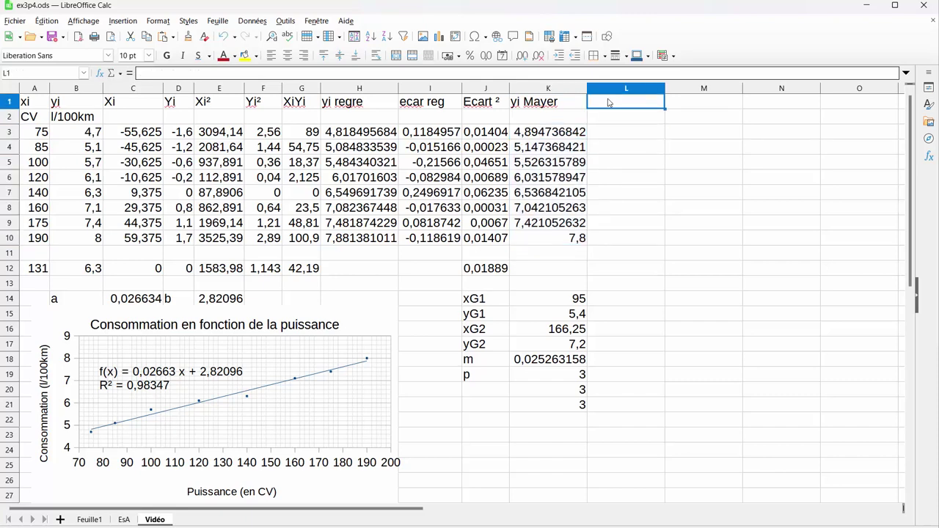
pyautogui.write('Ecart')
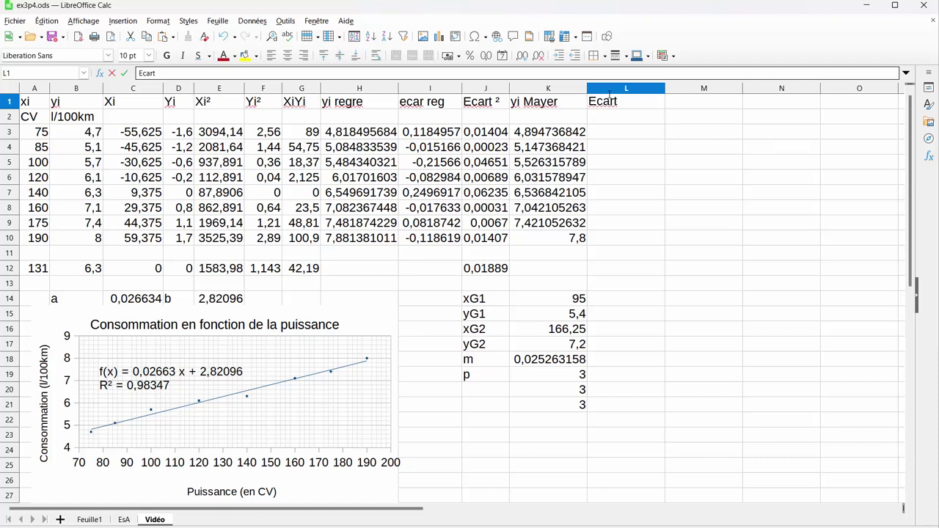
pyautogui.write(' Mauer')
pyautogui.press('Left')
pyautogui.press('Left')
pyautogui.click(610, 96)
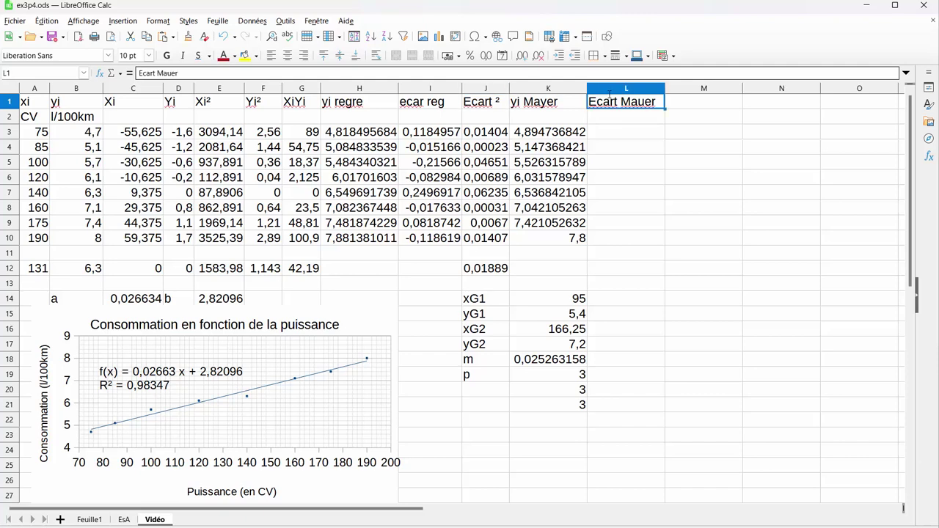
pyautogui.click(171, 73)
pyautogui.press('BackSpace')
pyautogui.write('y')
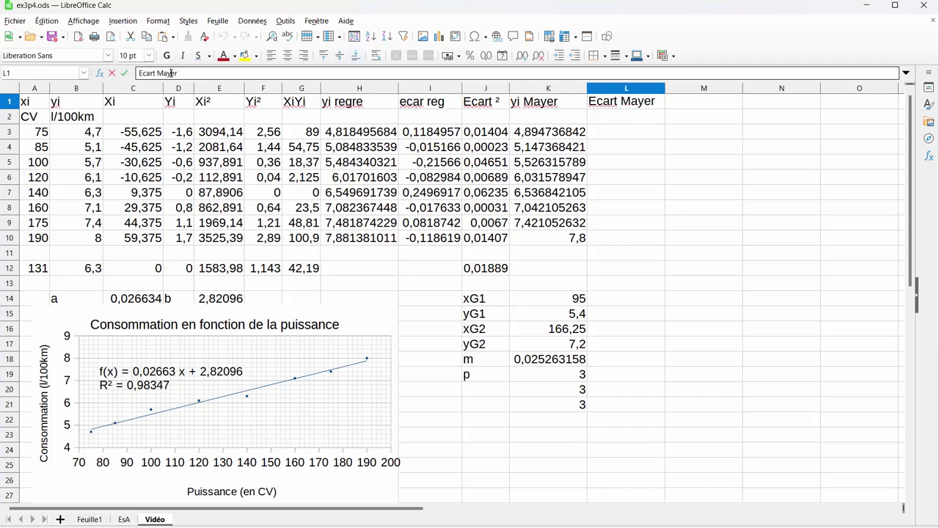
pyautogui.press('Return')
# - Compute the deviation of the Mayer estimate from yi in L3 with =K3-B3 and fill it down to L10
pyautogui.click(640, 138)
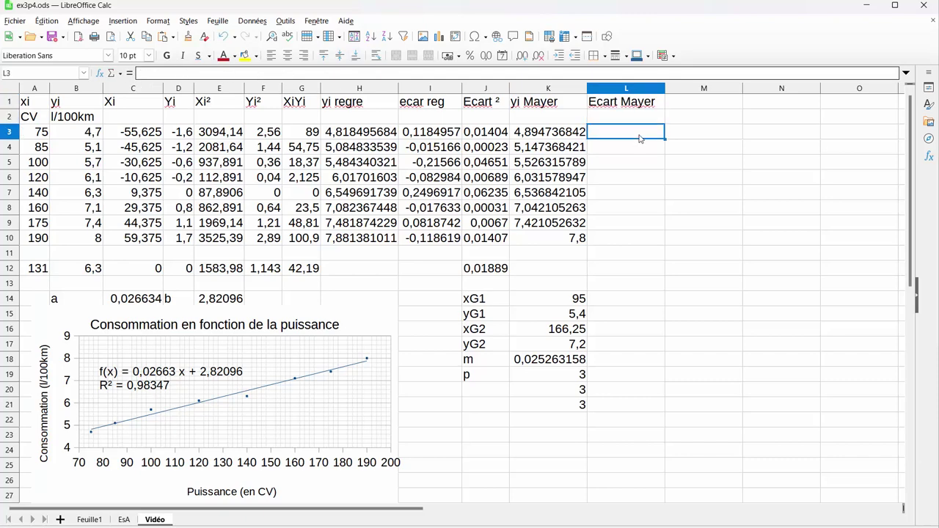
pyautogui.write('=')
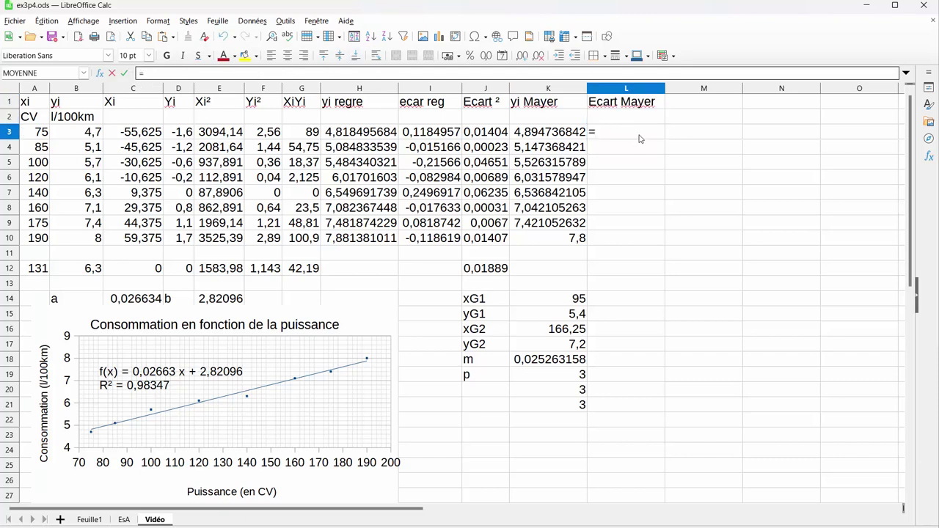
pyautogui.click(561, 132)
pyautogui.write('-')
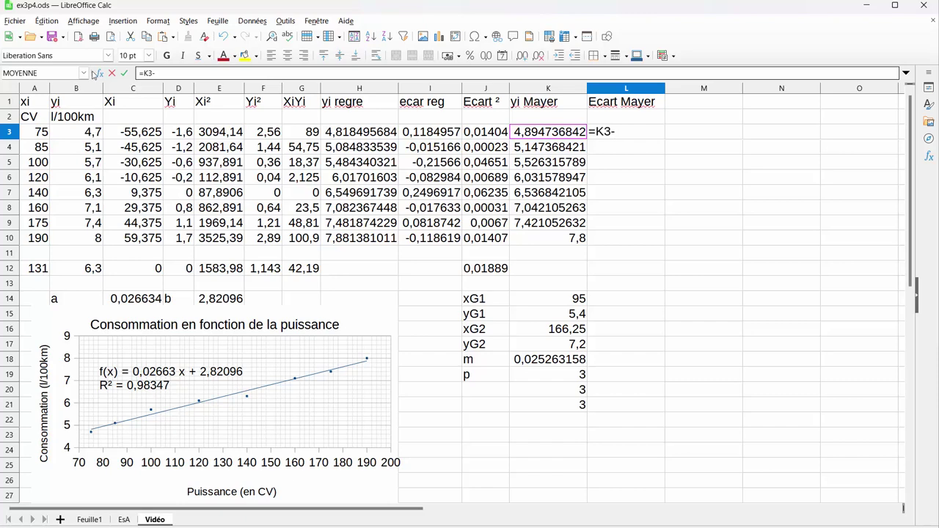
pyautogui.click(93, 132)
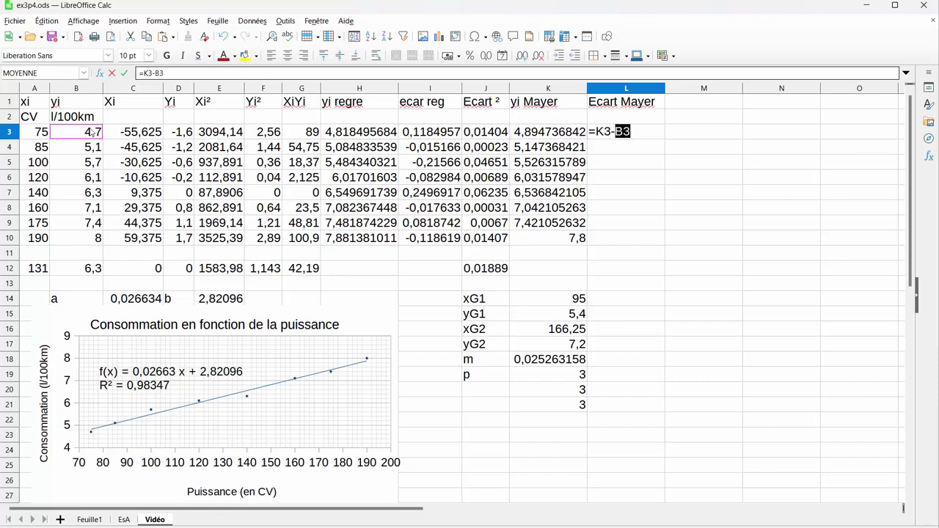
pyautogui.press('Return')
pyautogui.click(627, 132)
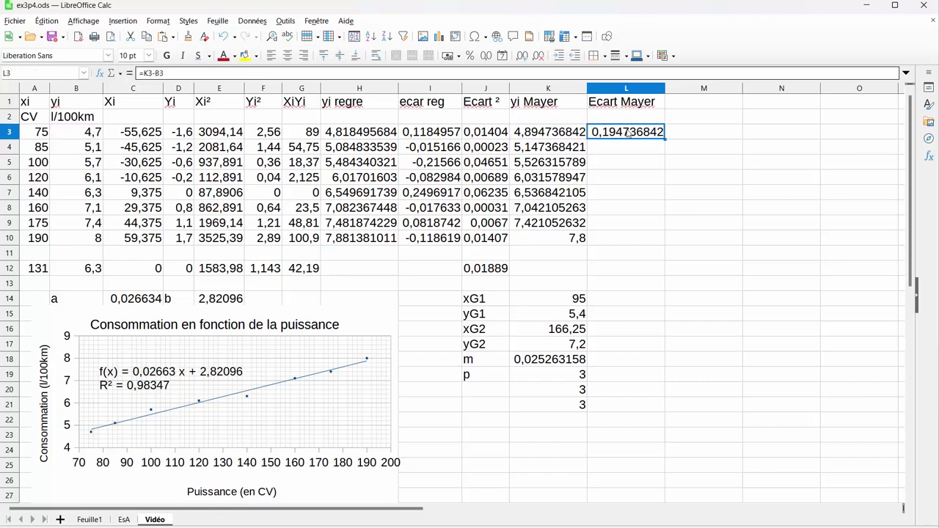
pyautogui.moveTo(664, 139); pyautogui.dragTo(654, 239)
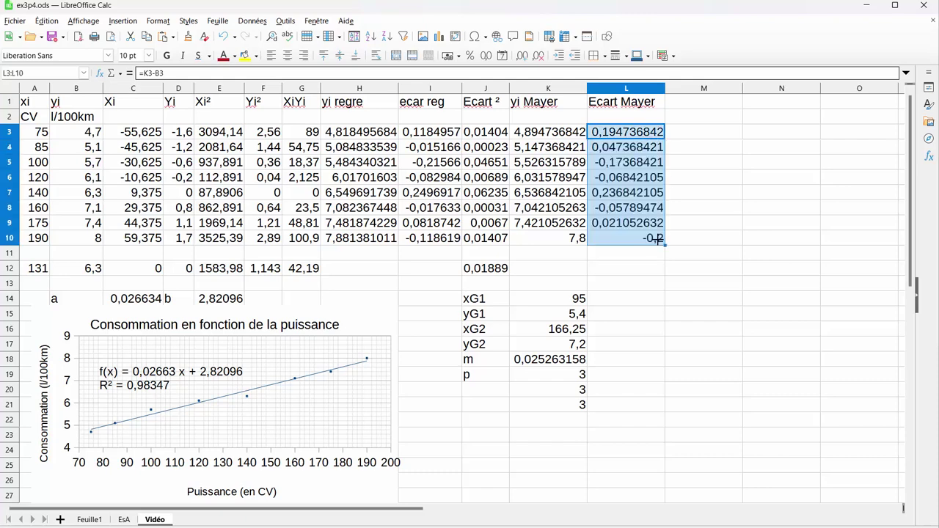
# - Build an "Ecart ²" column in M that squares the Mayer deviations with =L3^2 from M3 down to M10
pyautogui.click(692, 103)
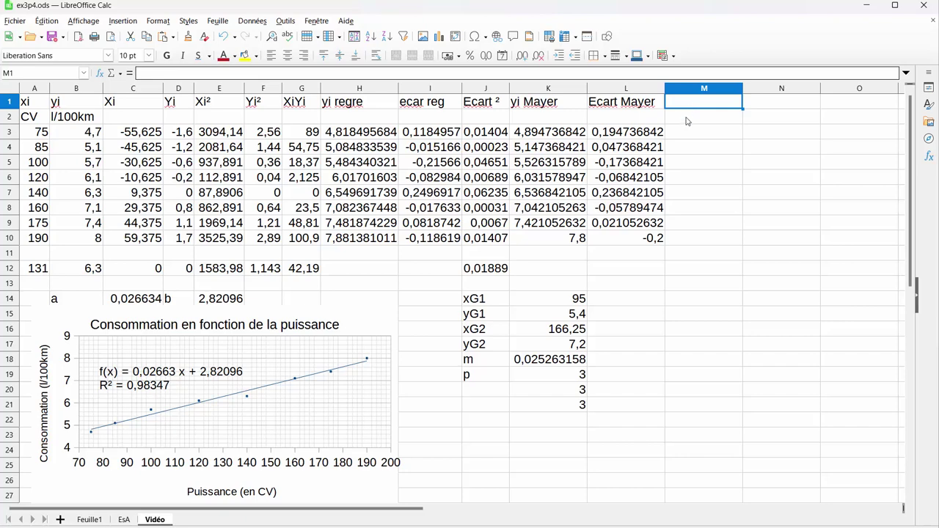
pyautogui.write('Ecart ^2')
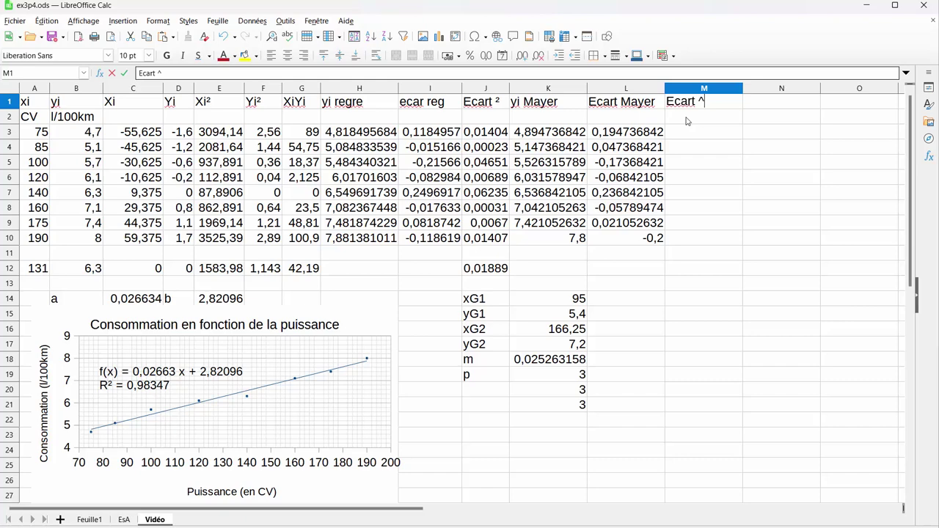
pyautogui.click(686, 140)
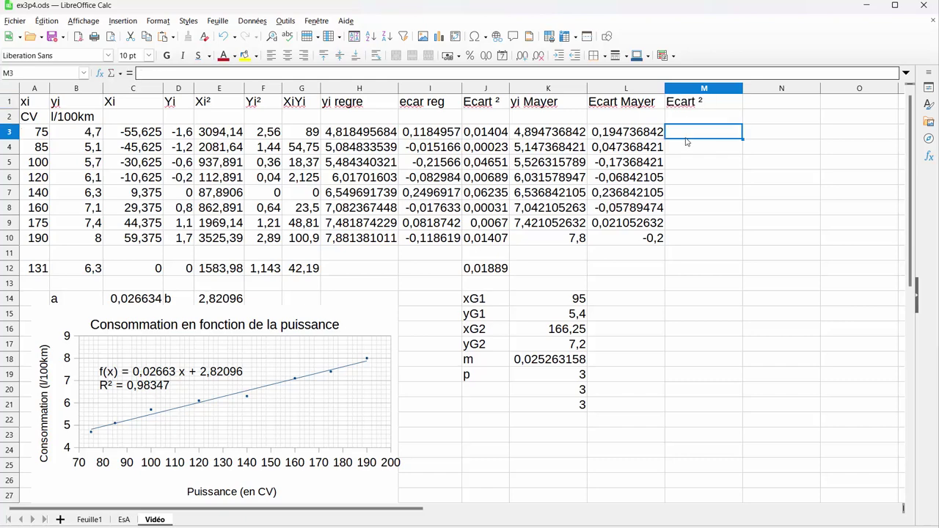
pyautogui.write('=')
pyautogui.click(636, 137)
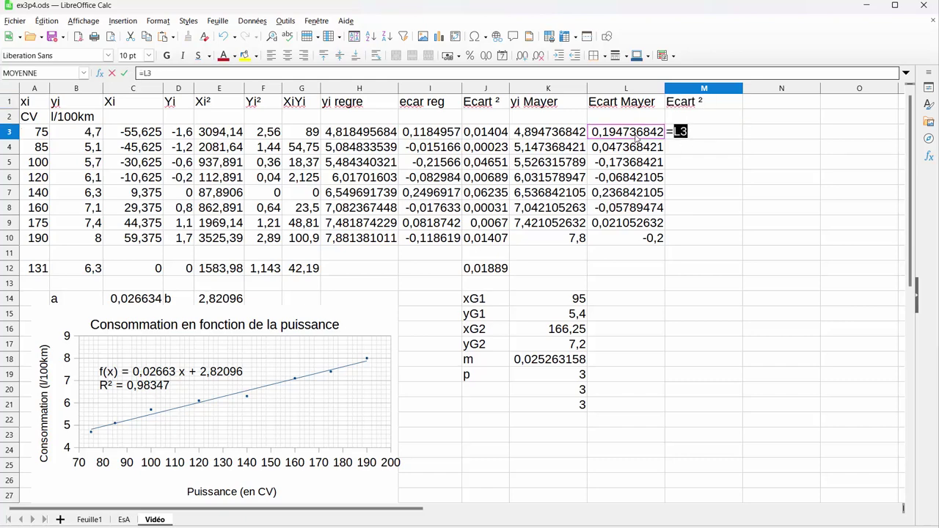
pyautogui.write('^2')
pyautogui.press('Return')
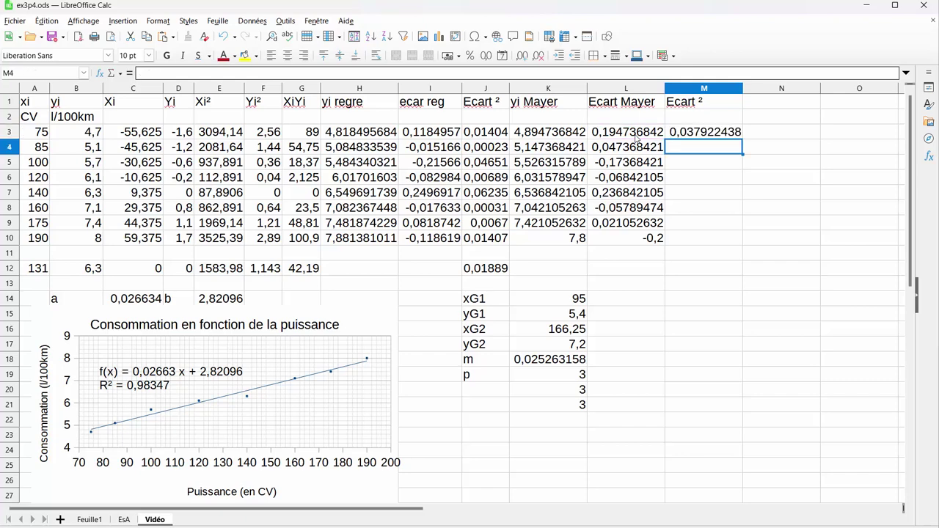
pyautogui.click(725, 136)
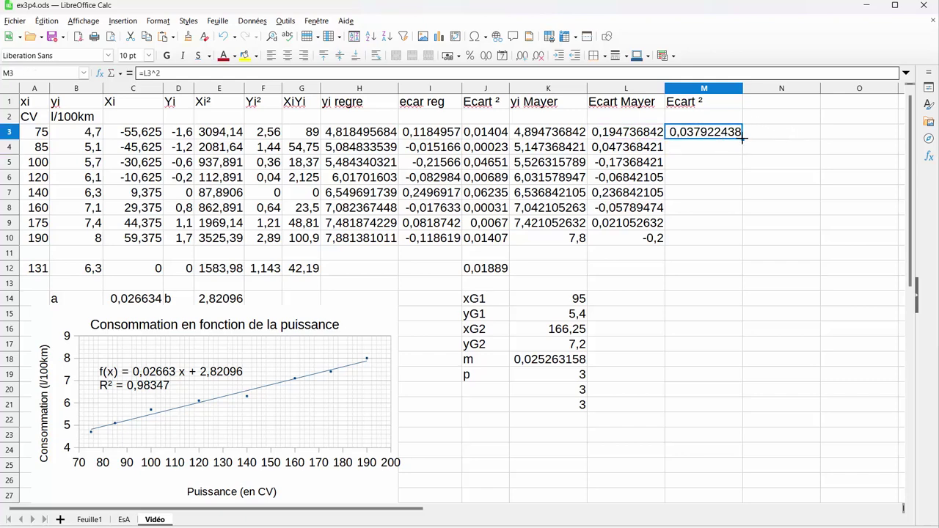
pyautogui.moveTo(742, 139); pyautogui.dragTo(732, 246)
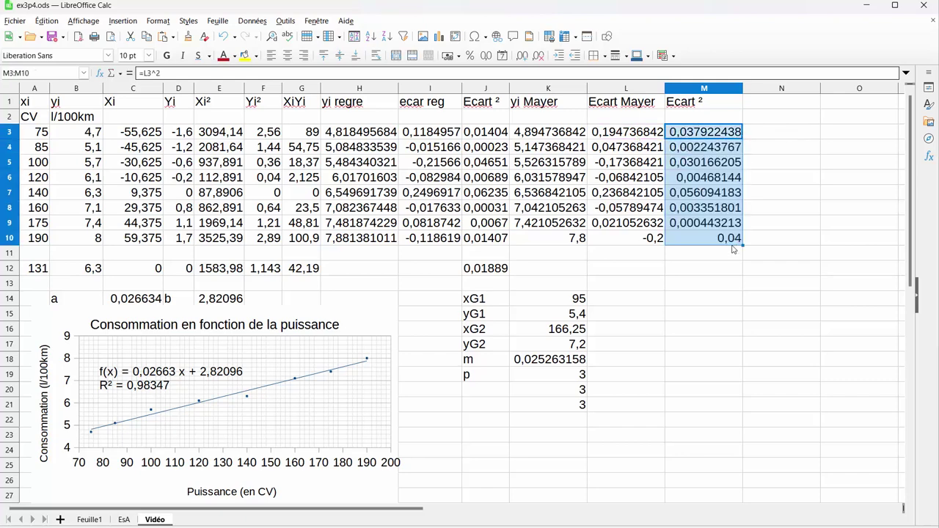
# - Average the squared Mayer deviations in M12 with =MOYENNE(M3:M10) and compare it with the regression's mean squared deviation in J12
pyautogui.click(715, 269)
pyautogui.write('=moy')
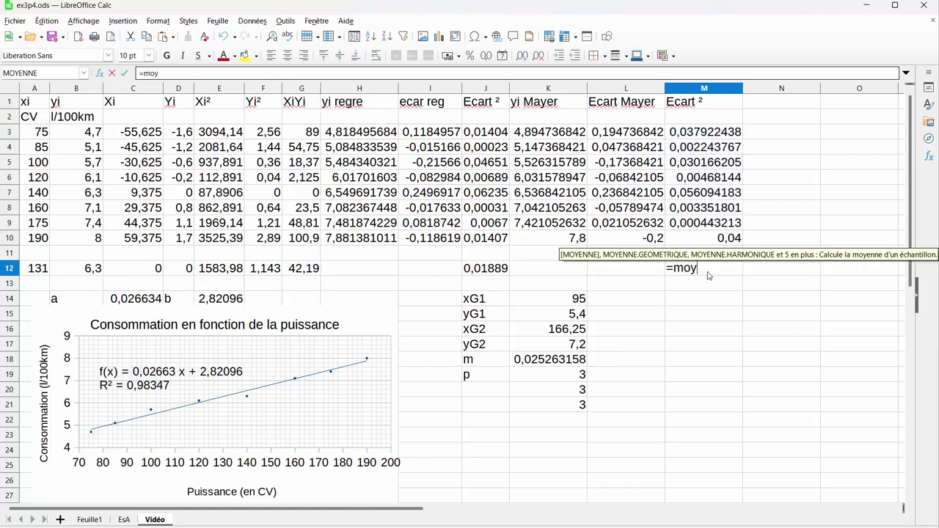
pyautogui.press('Return')
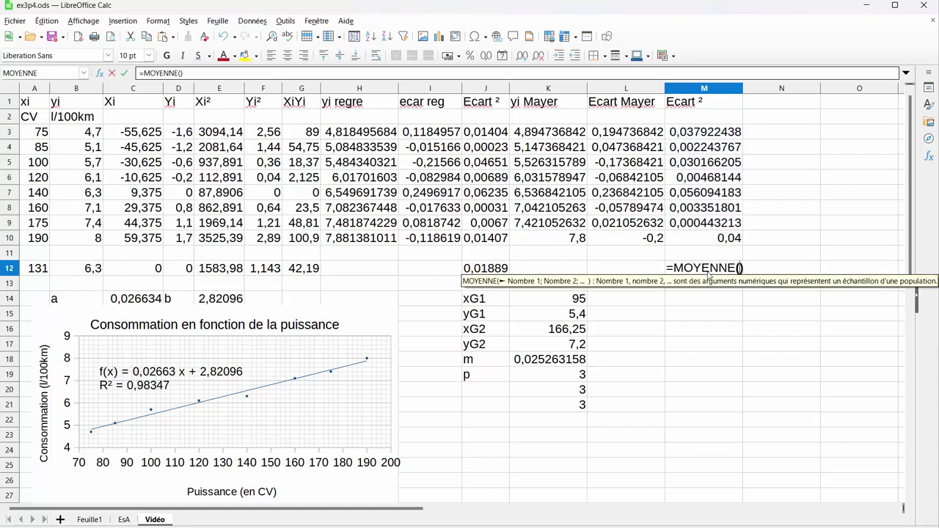
pyautogui.click(707, 134)
pyautogui.moveTo(706, 160); pyautogui.dragTo(705, 239)
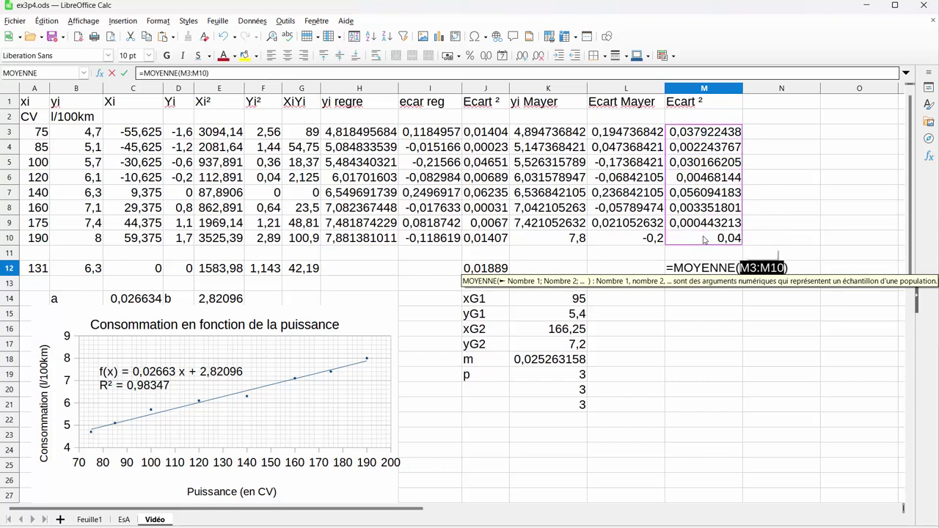
pyautogui.press('Return')
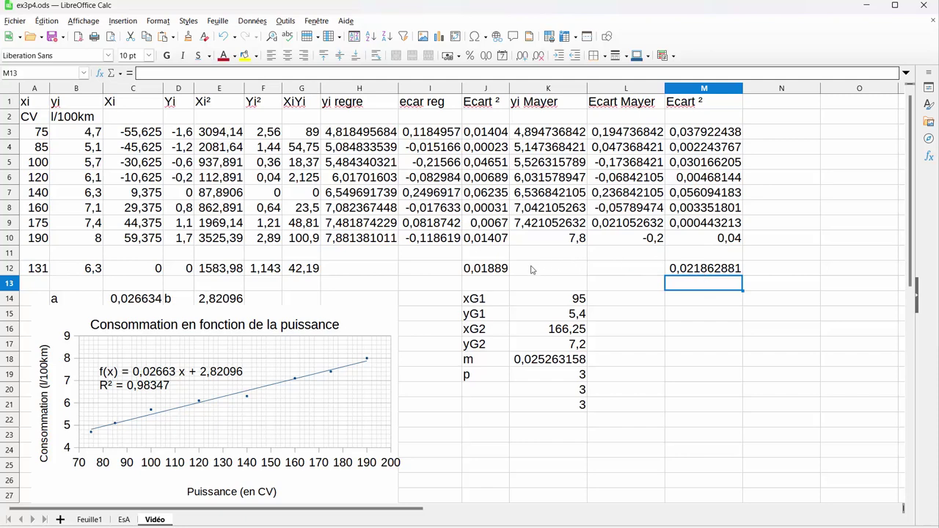
pyautogui.click(706, 273)
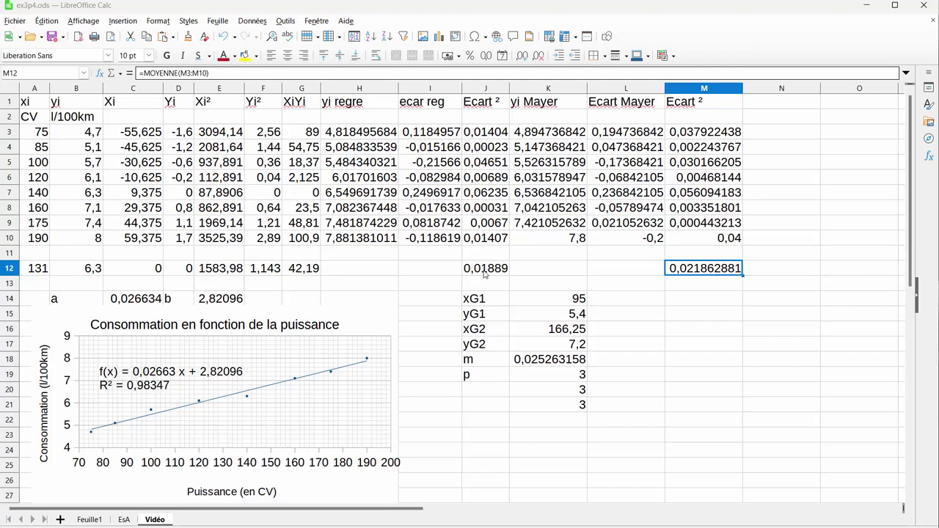
pyautogui.click(485, 273)
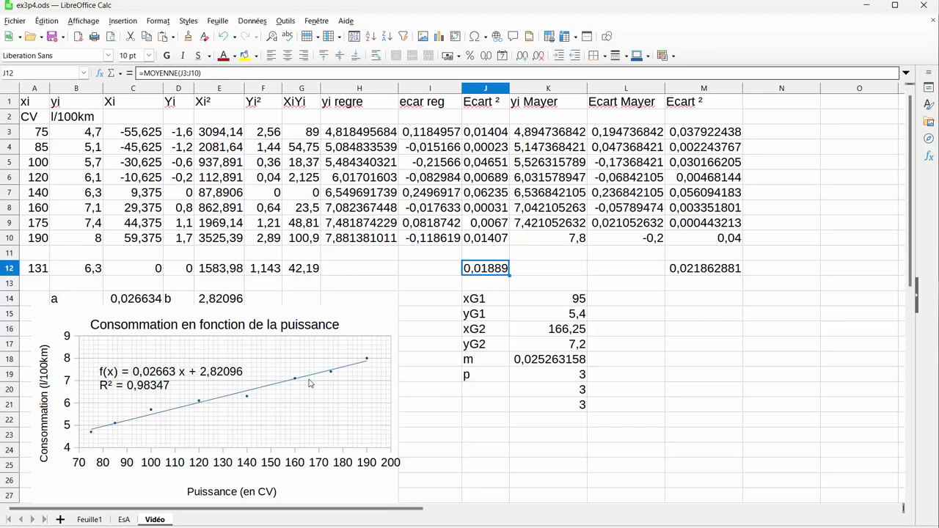
# - Label cell J23 "R²" below the Mayer parameters
pyautogui.click(490, 435)
pyautogui.write('r^2')
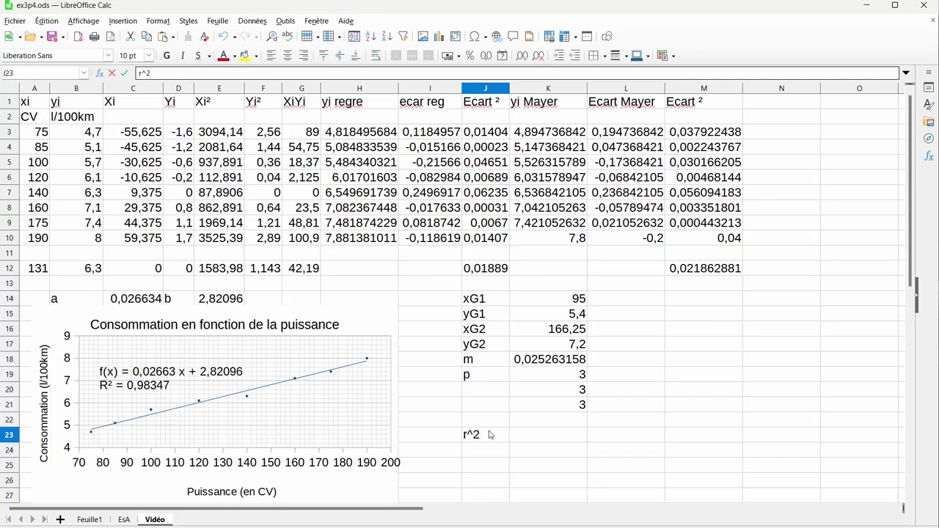
pyautogui.press('Return')
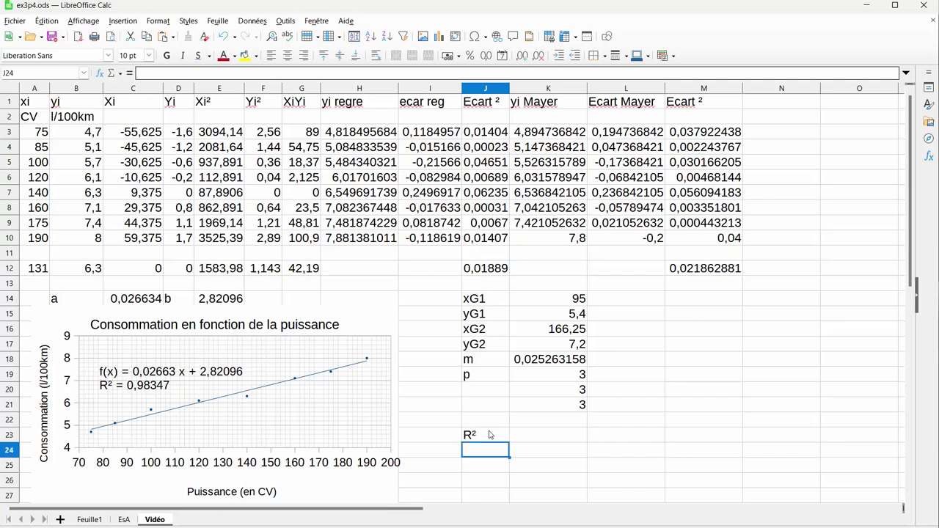
# - Compute the coefficient of determination in K23 with =C14*G12/F12, dismissing the low-battery notice
pyautogui.click(558, 438)
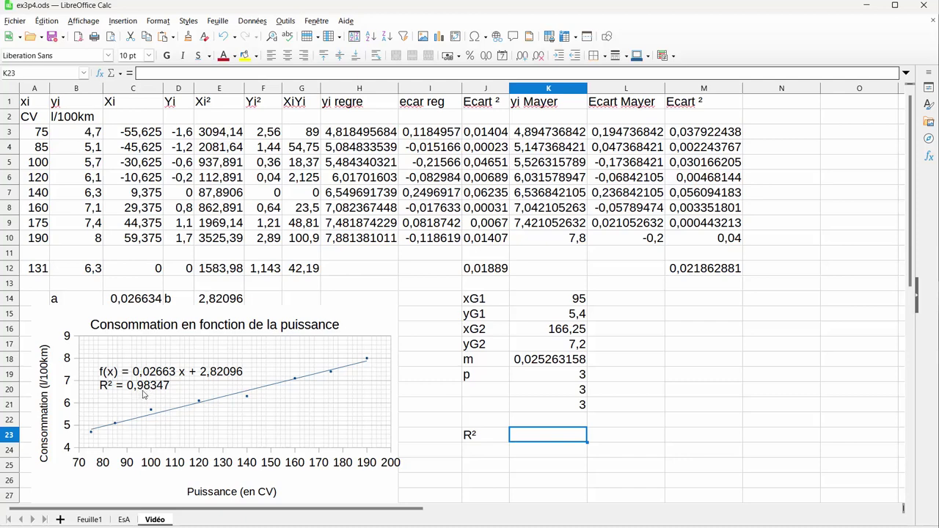
pyautogui.write('=')
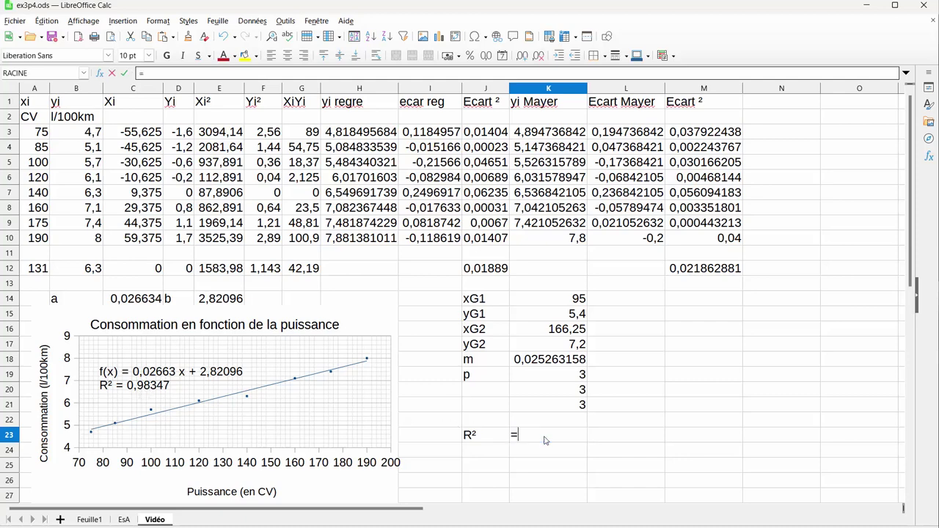
pyautogui.click(130, 302)
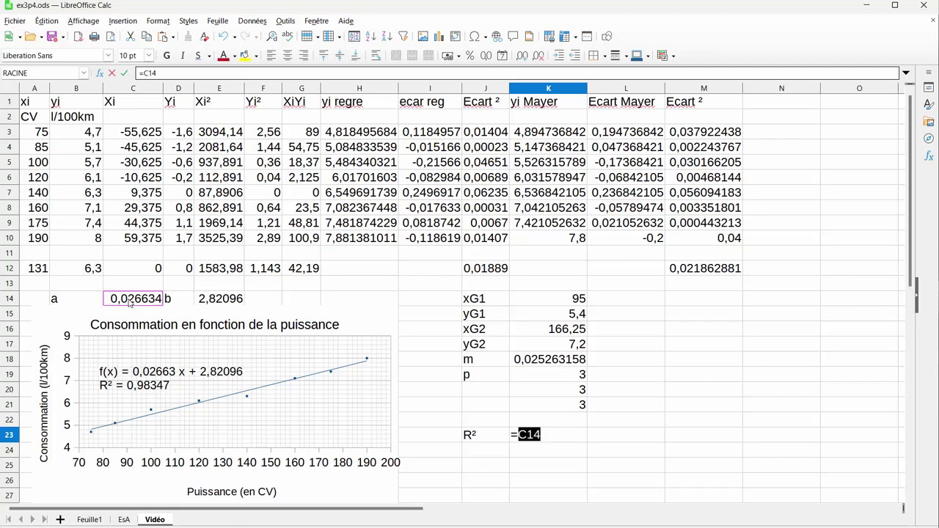
pyautogui.write('*')
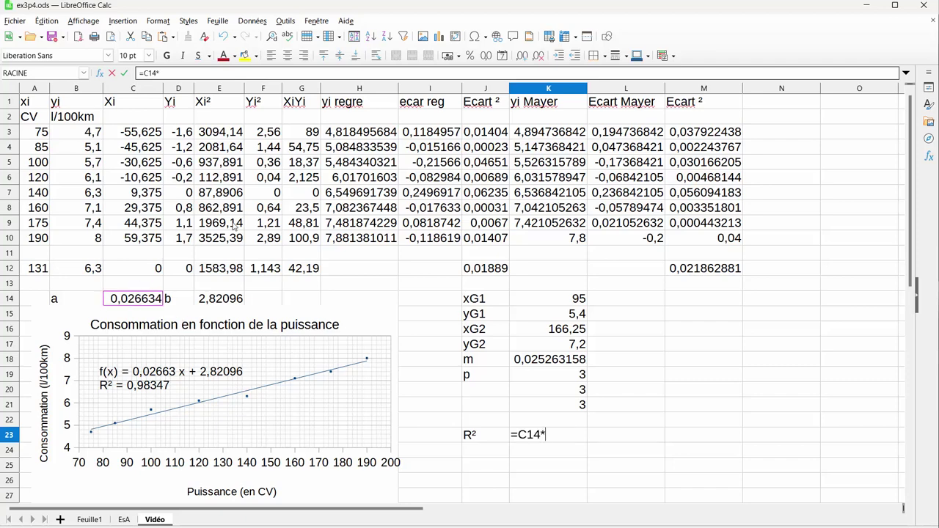
pyautogui.click(309, 270)
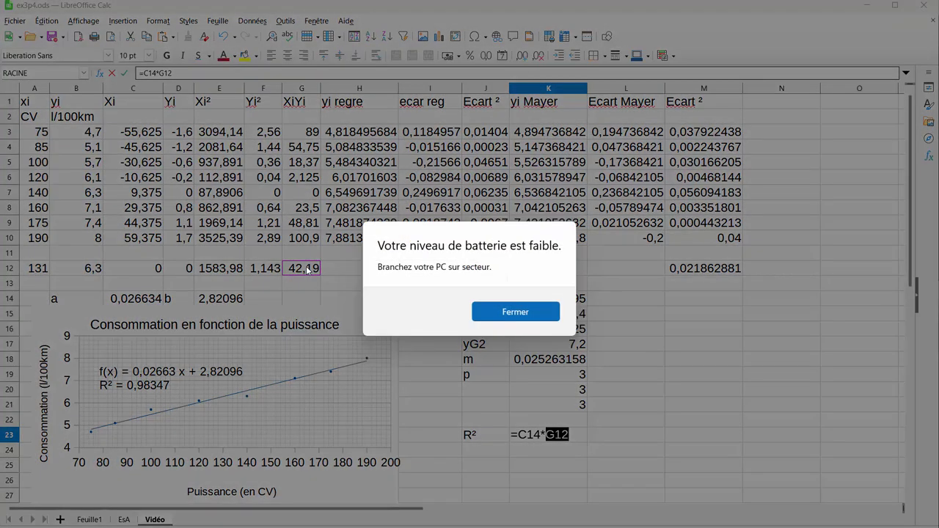
pyautogui.click(508, 313)
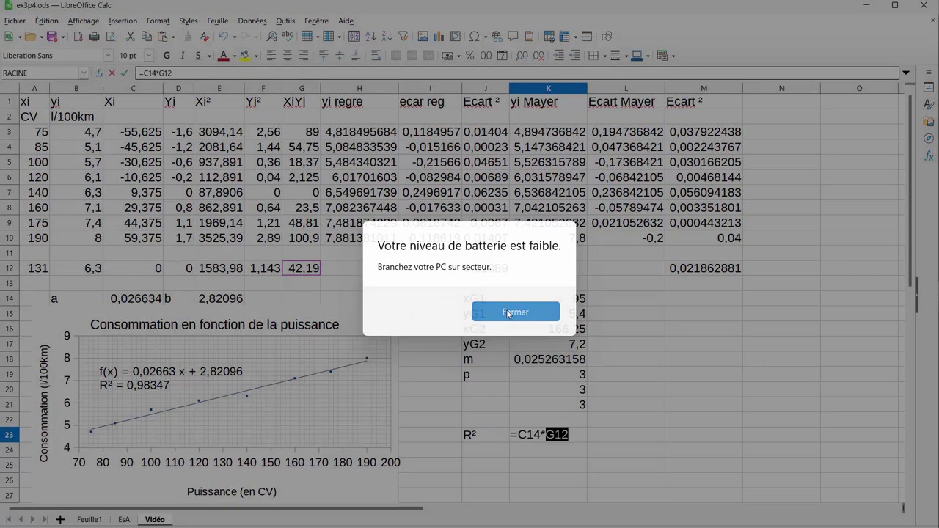
pyautogui.write('/')
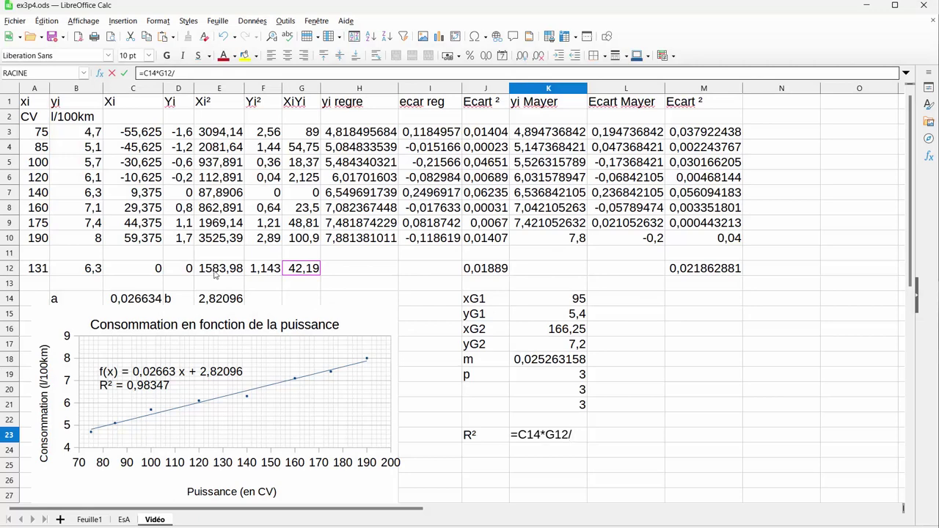
pyautogui.click(266, 271)
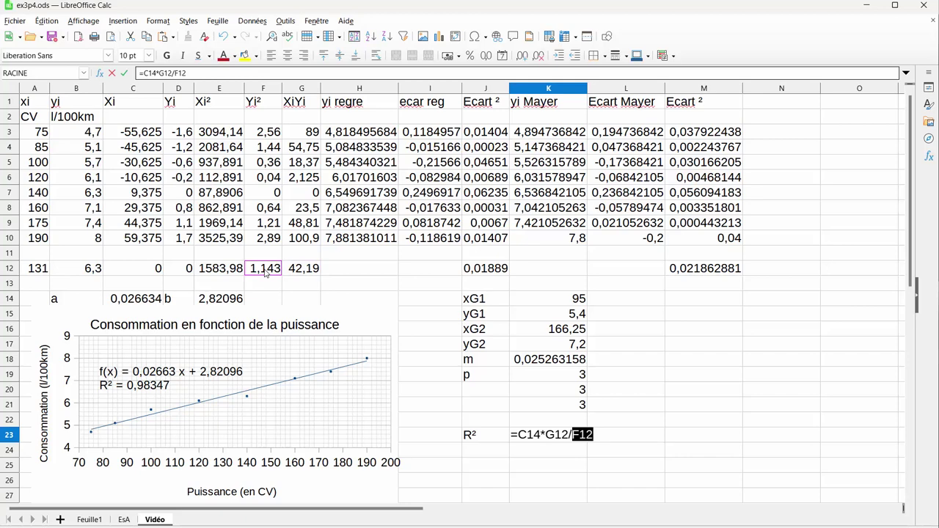
pyautogui.press('Return')
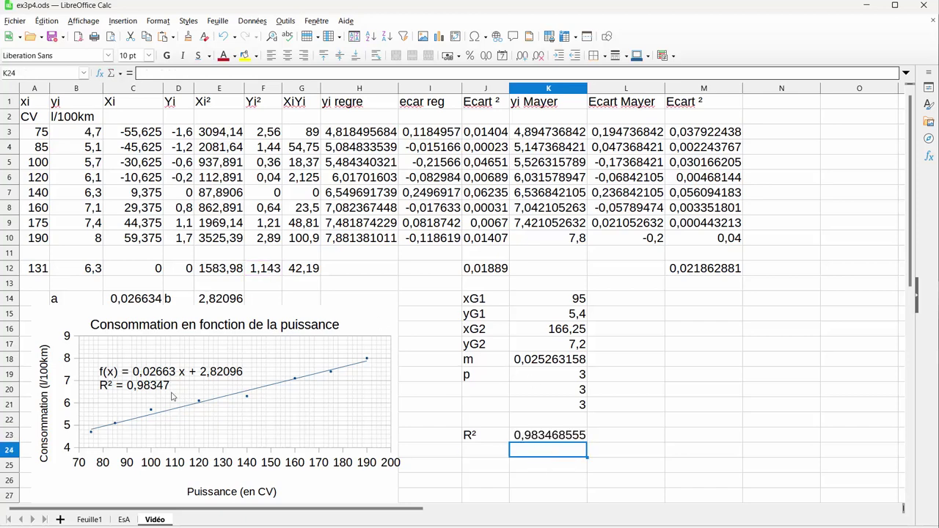
# - Label J24 "r" and compute the correlation coefficient in K24 as the square root (RACINE) of K23
pyautogui.click(475, 456)
pyautogui.write('r²')
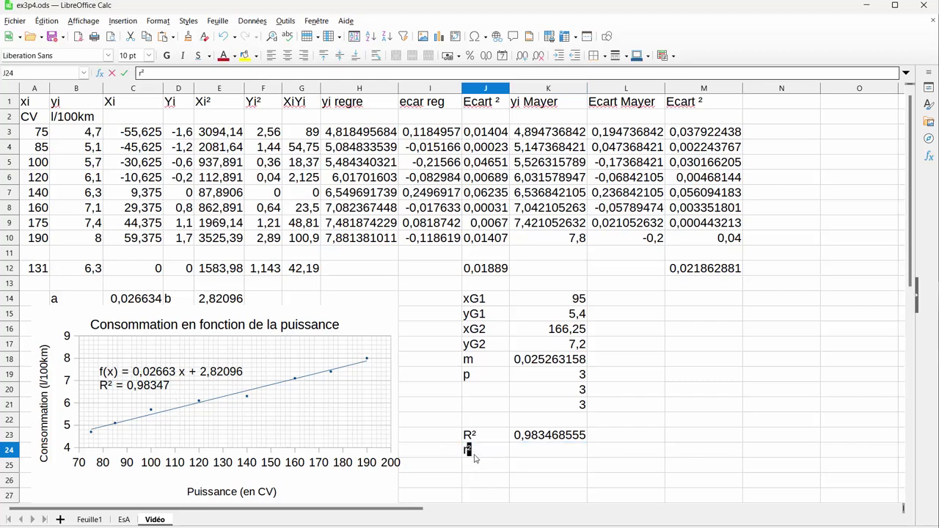
pyautogui.press('Delete')
pyautogui.click(531, 460)
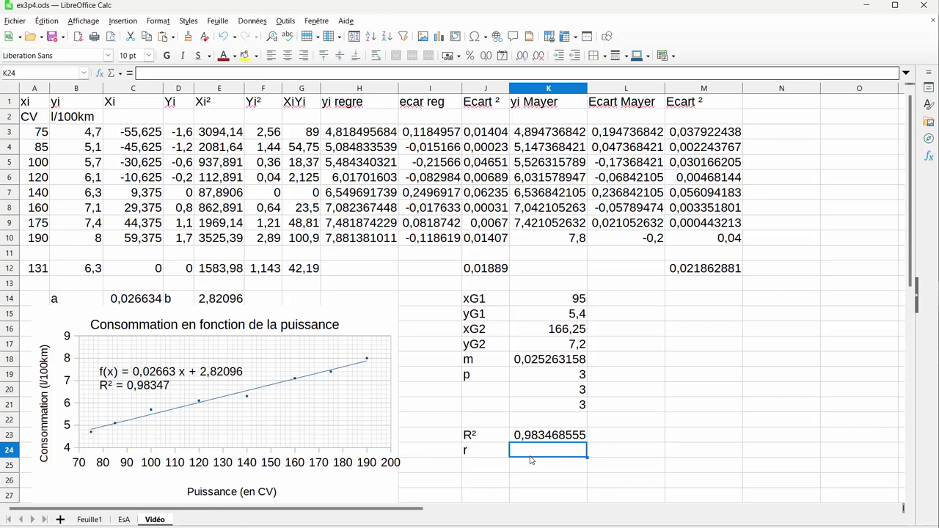
pyautogui.write('=racin')
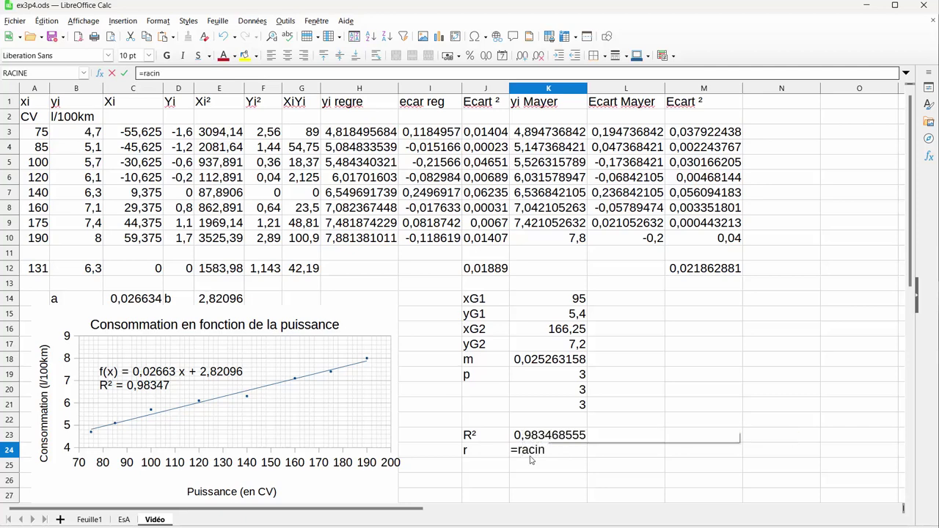
pyautogui.press('Return')
pyautogui.click(552, 441)
pyautogui.press('Return')
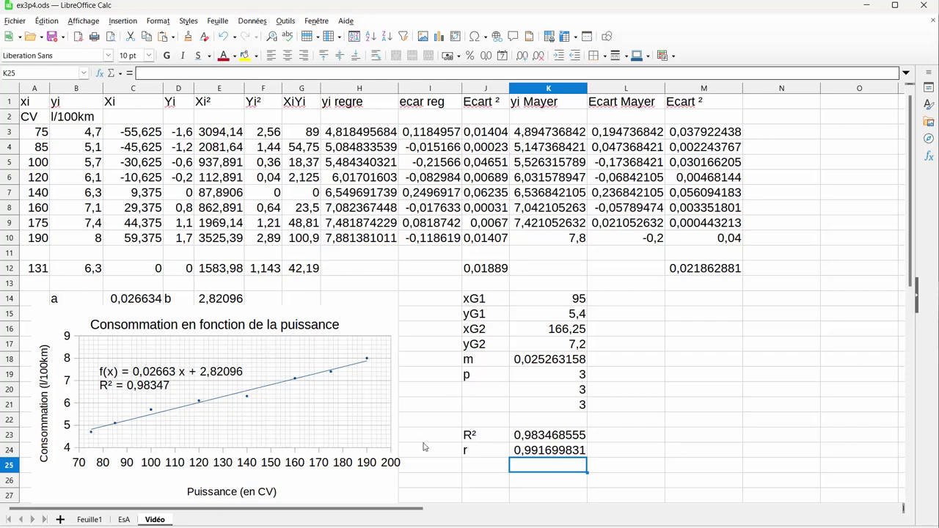
pyautogui.click(479, 470)
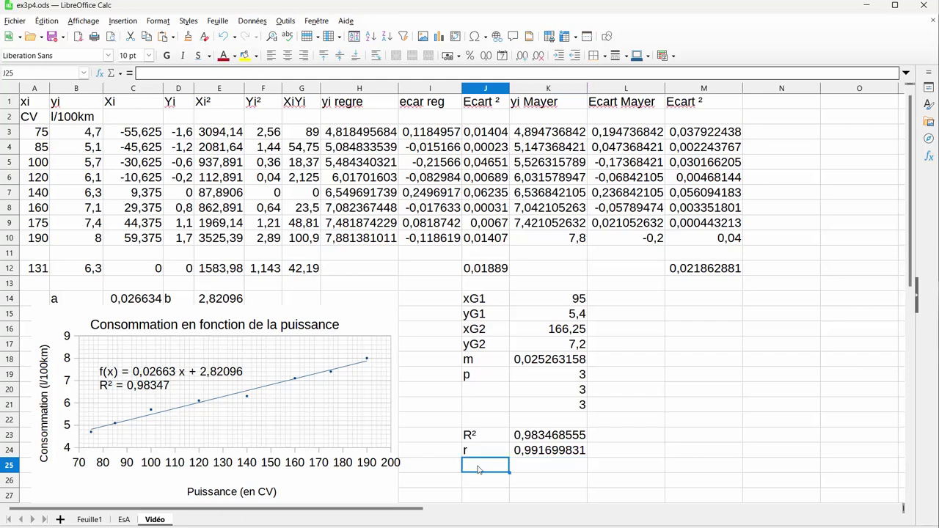